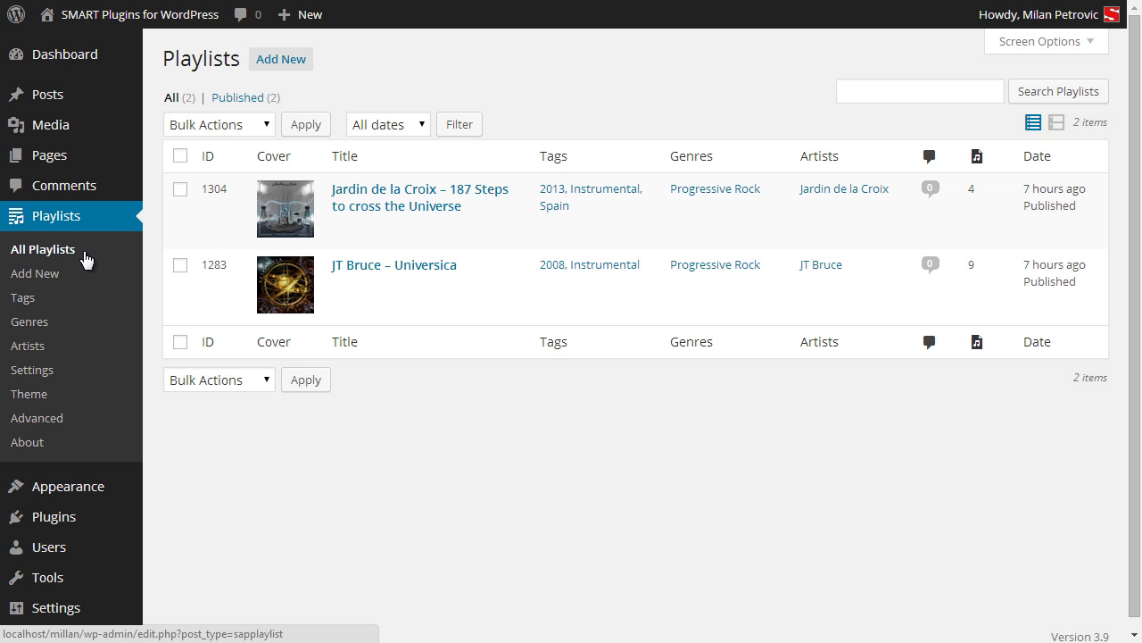
# Open the playlist plugin's general settings and examine the Player Style, MediaElement Skin and Playlists Per Page options
pyautogui.moveTo(453, 193)
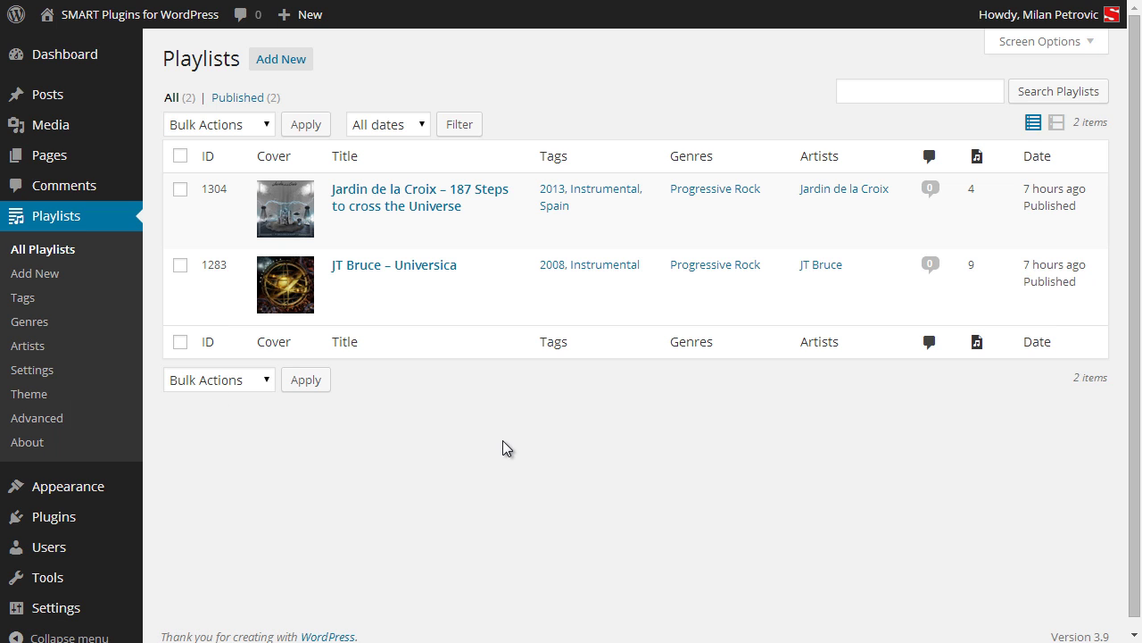
pyautogui.click(18, 371)
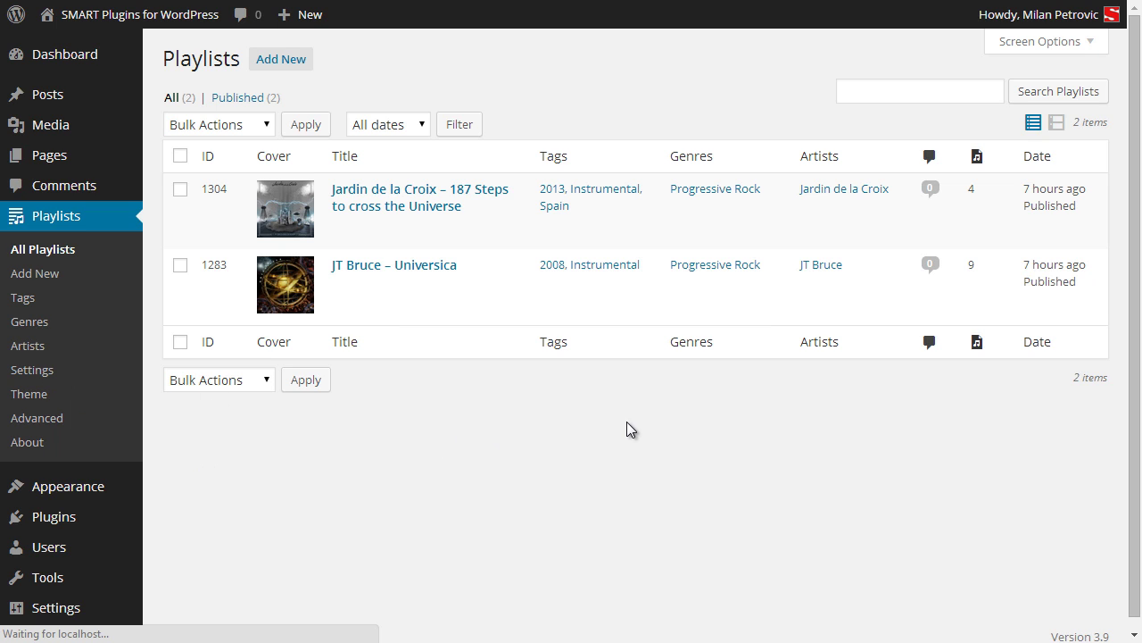
pyautogui.click(713, 195)
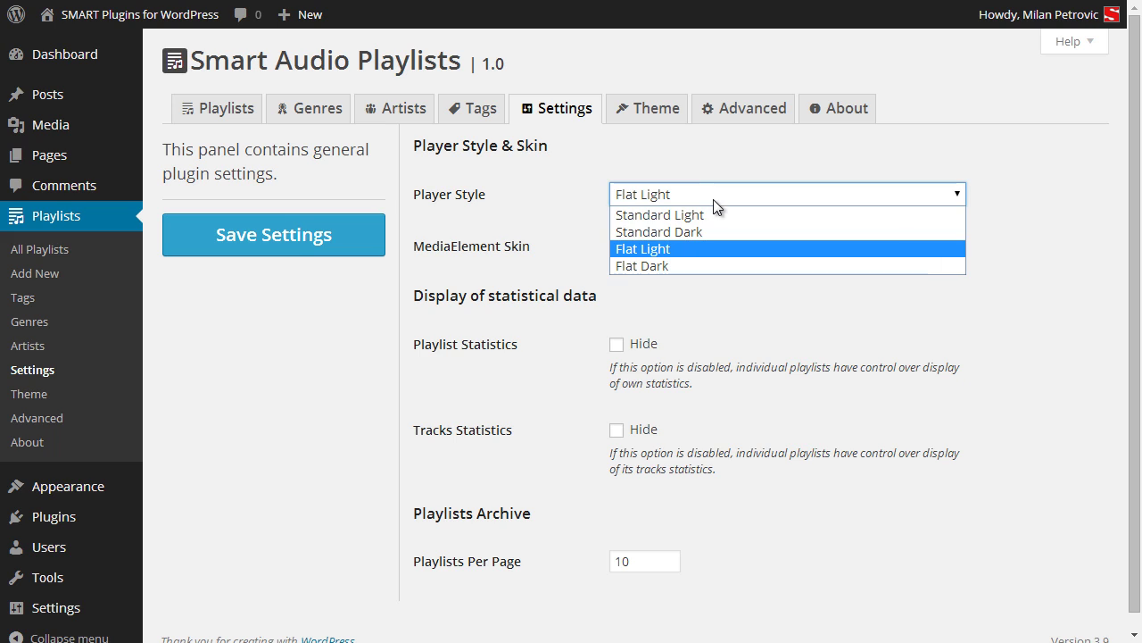
pyautogui.click(1000, 198)
pyautogui.click(999, 199)
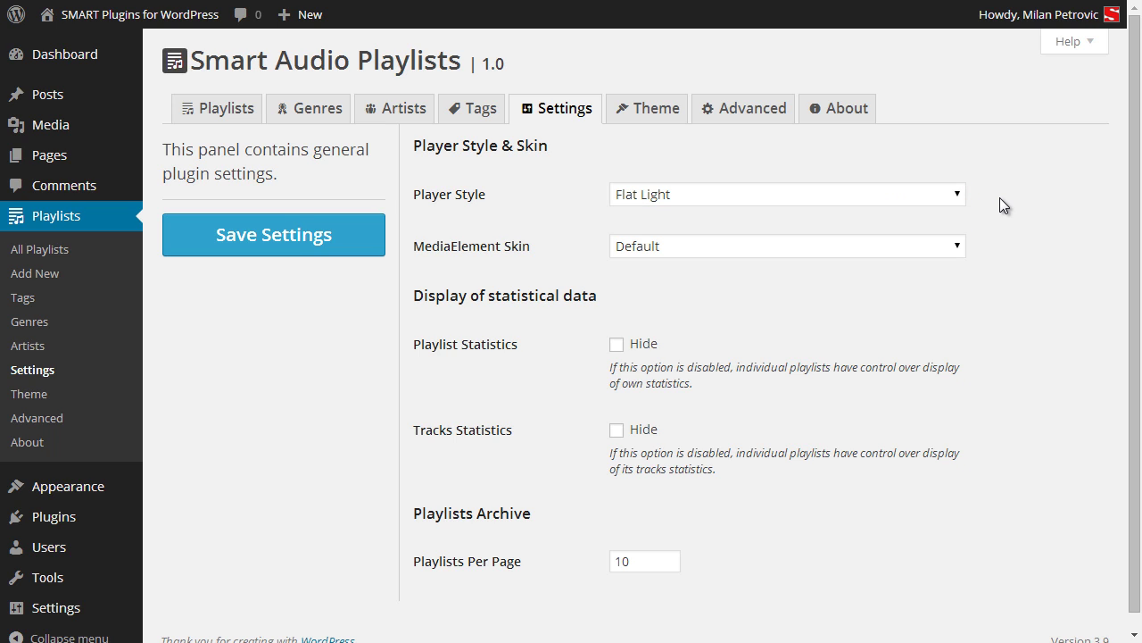
pyautogui.click(815, 253)
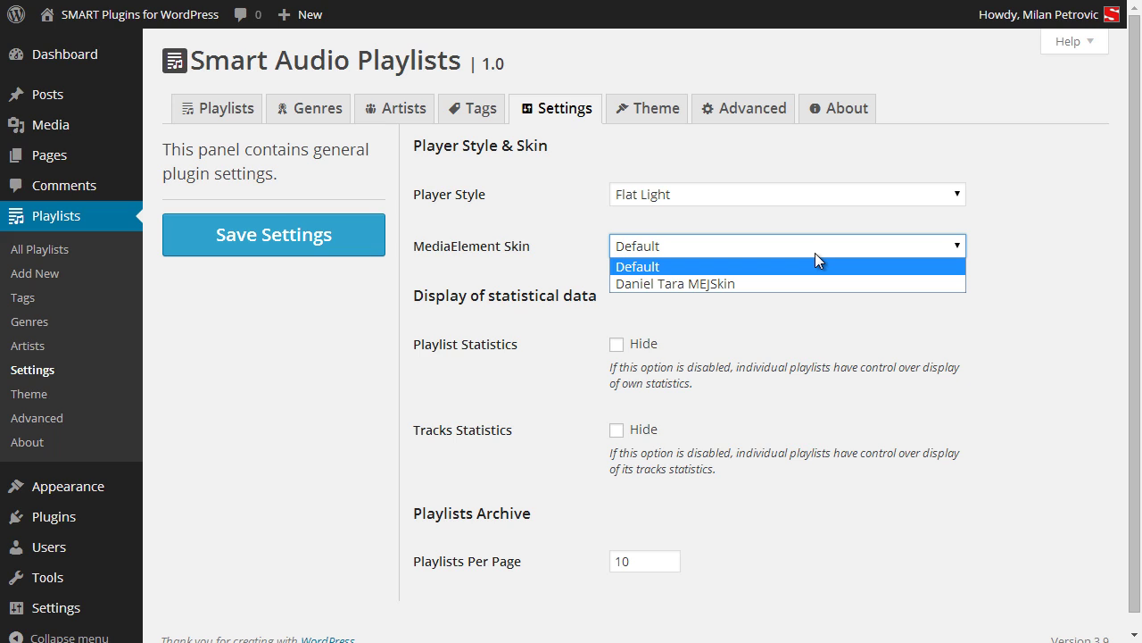
pyautogui.click(913, 348)
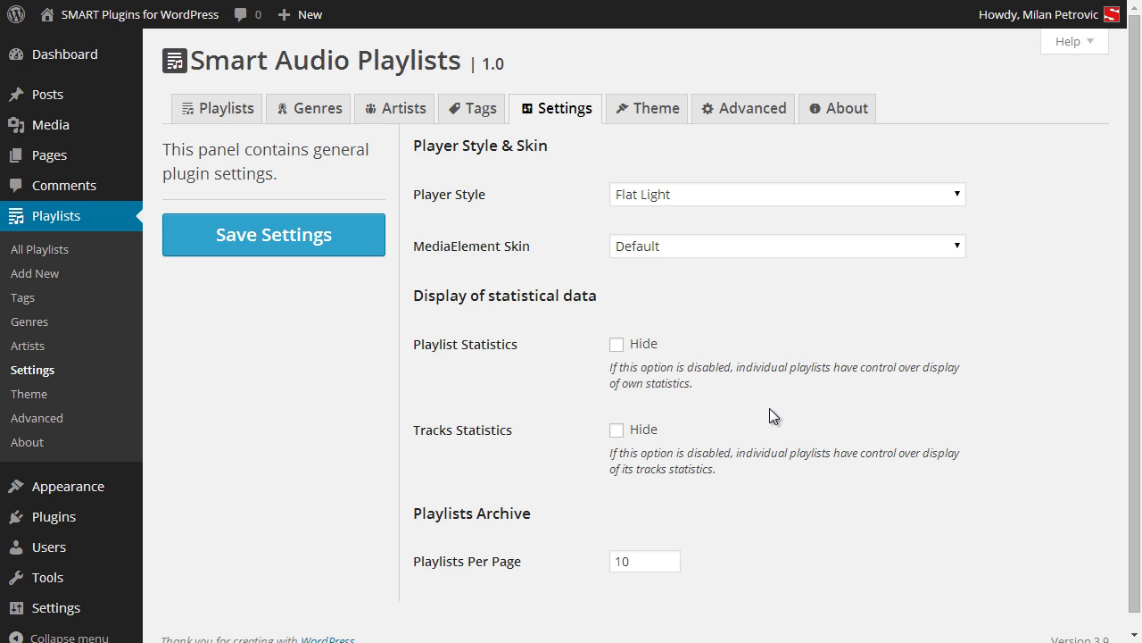
pyautogui.click(634, 561)
# Examine the plugin's theme settings, including the single playlist loop choices, archive page, terms index page and CSS styles
pyautogui.click(640, 118)
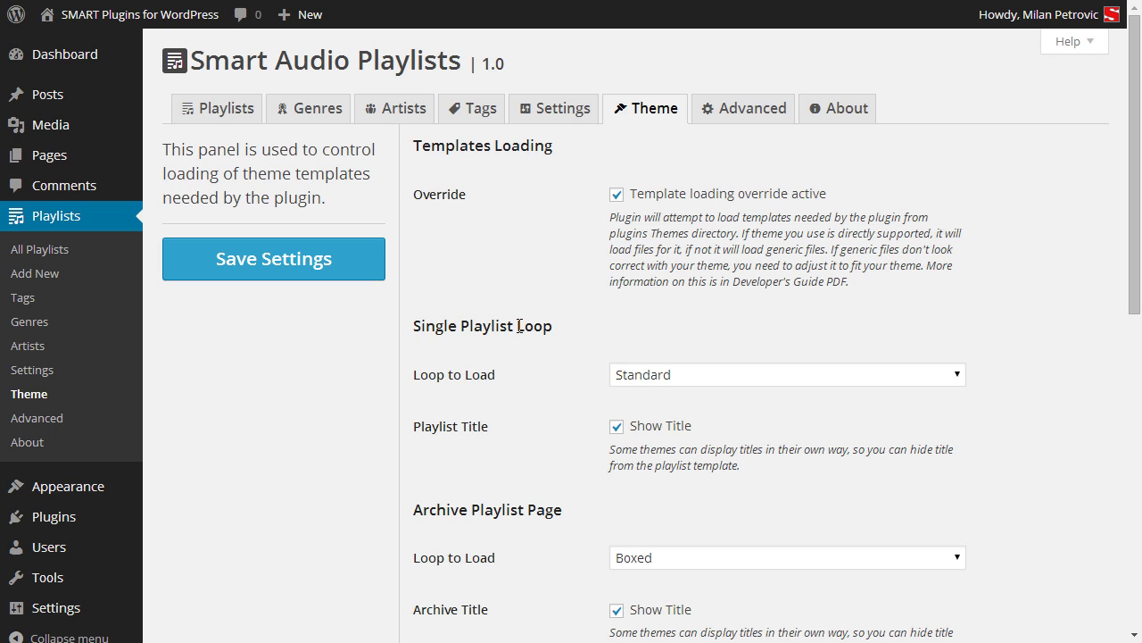
pyautogui.scroll(-2, 519, 325)
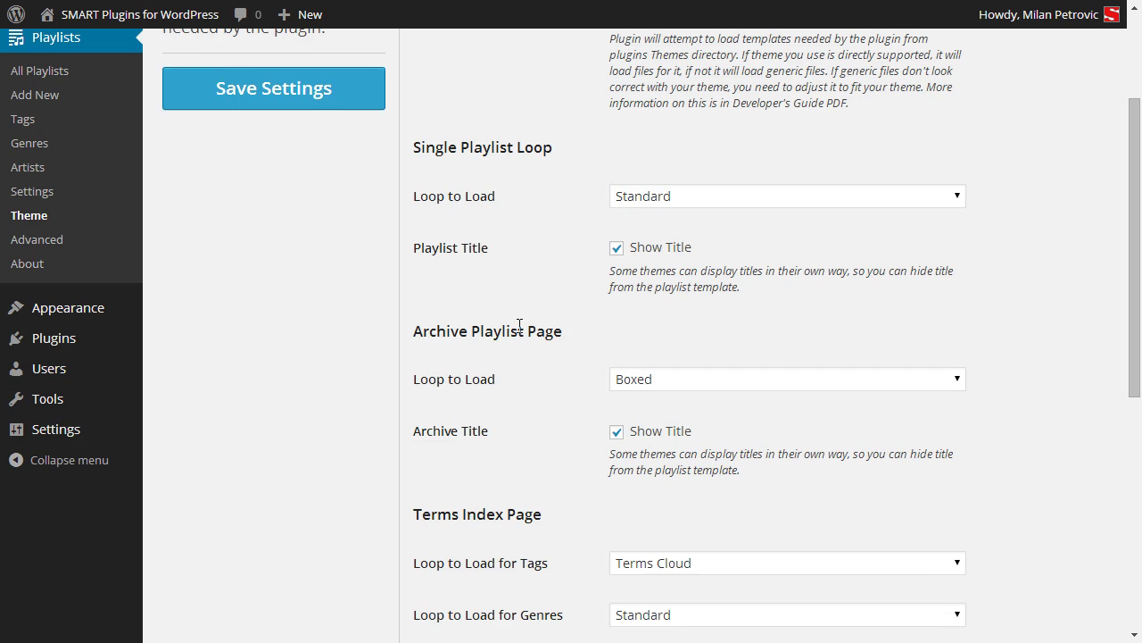
pyautogui.click(750, 196)
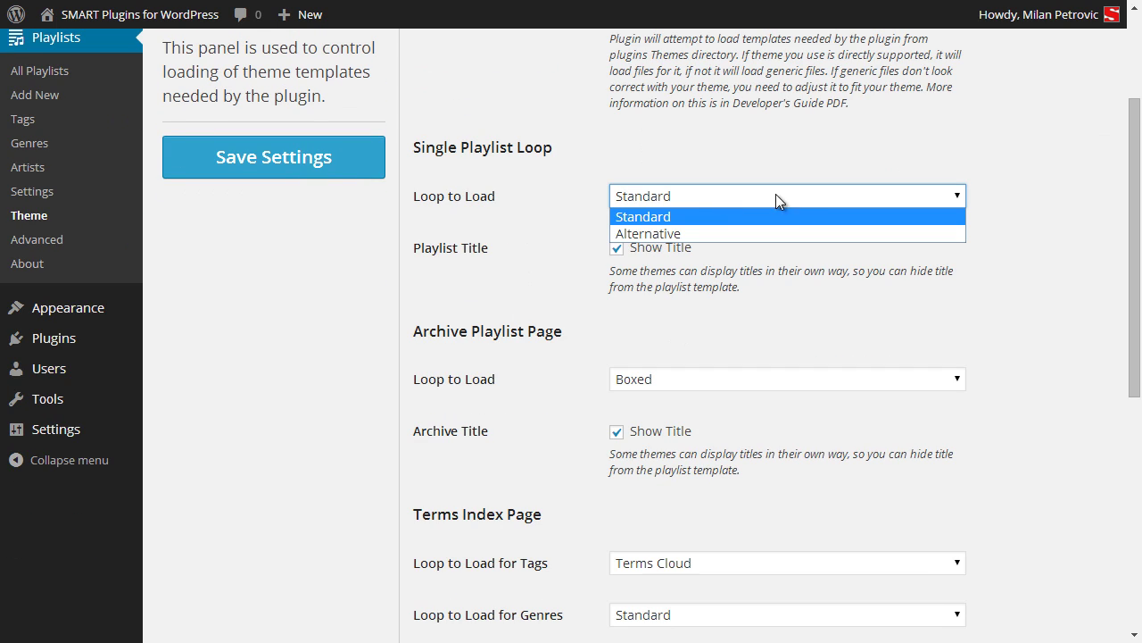
pyautogui.click(960, 217)
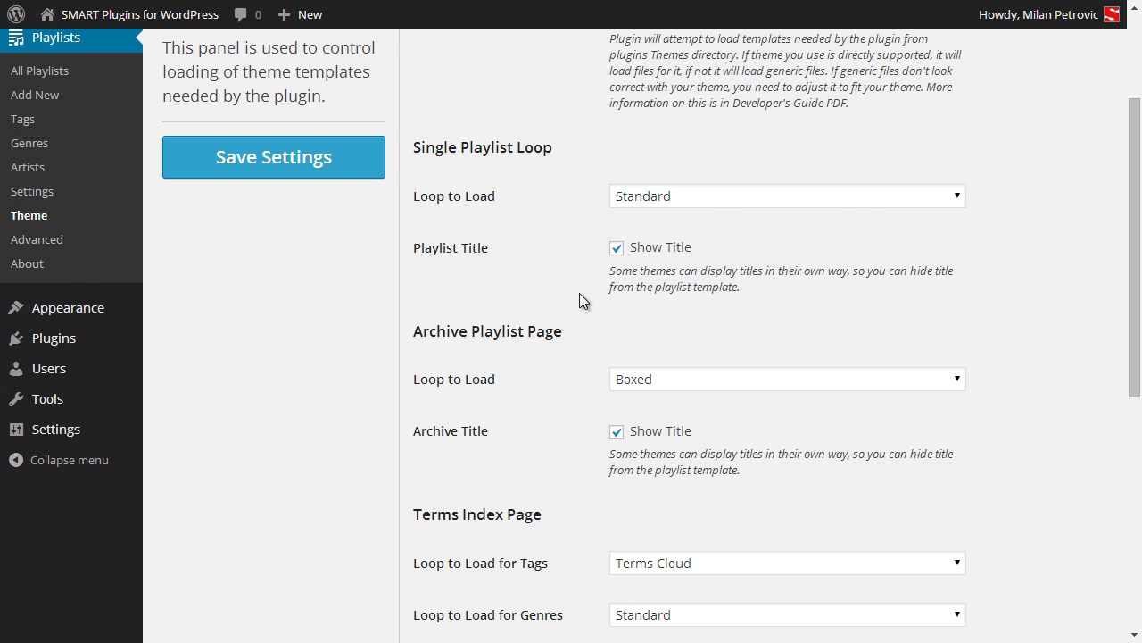
pyautogui.scroll(-1, 579, 293)
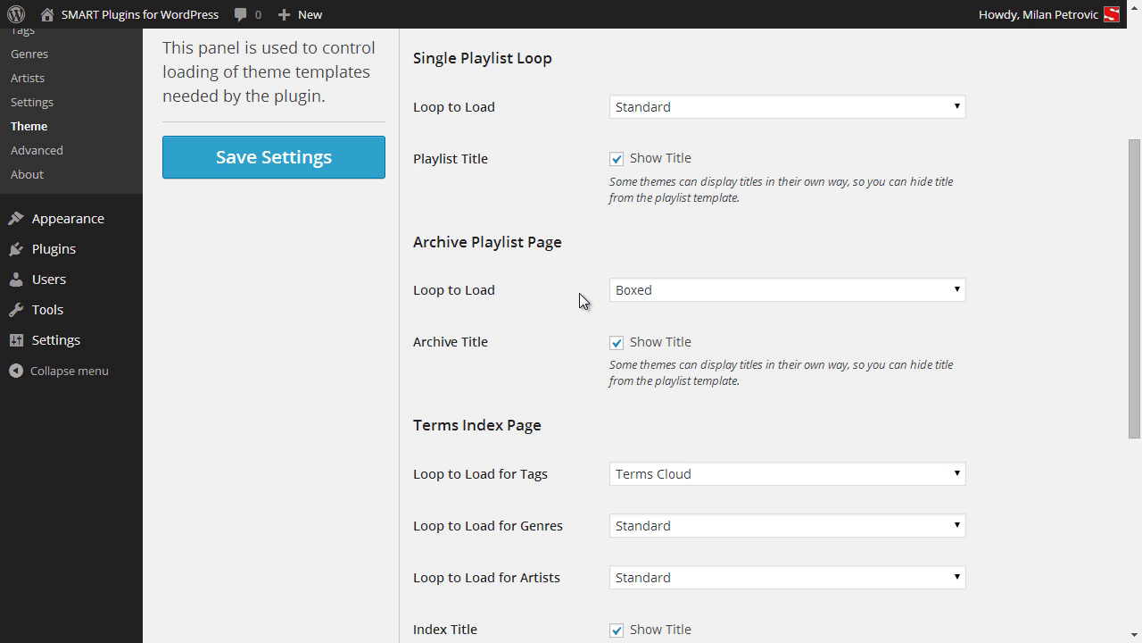
pyautogui.scroll(-3, 580, 292)
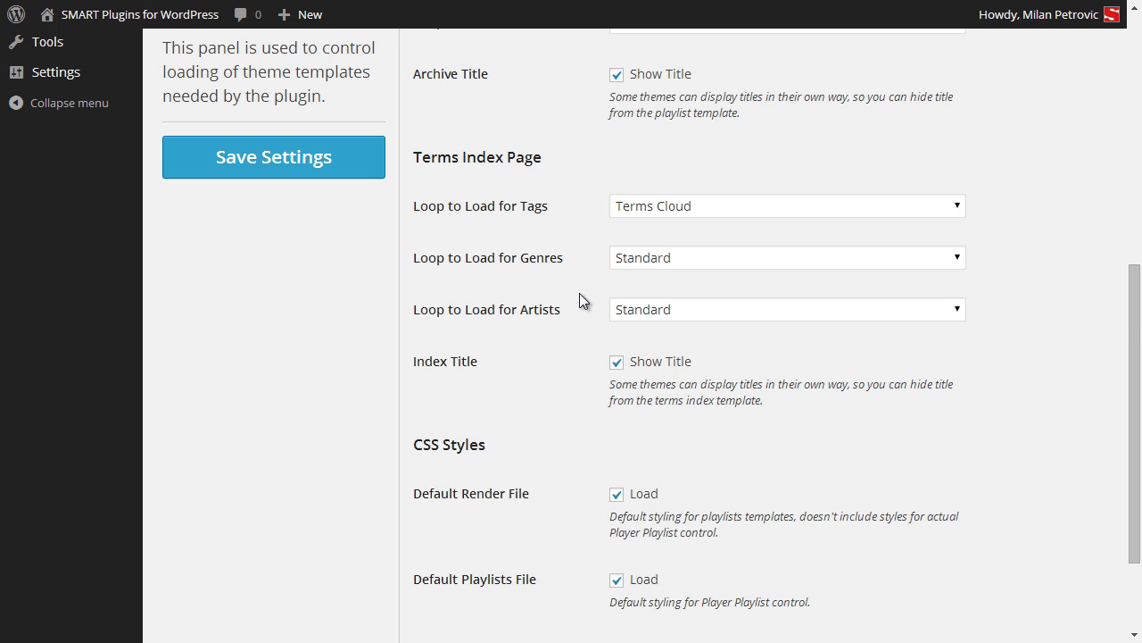
pyautogui.scroll(-2, 579, 293)
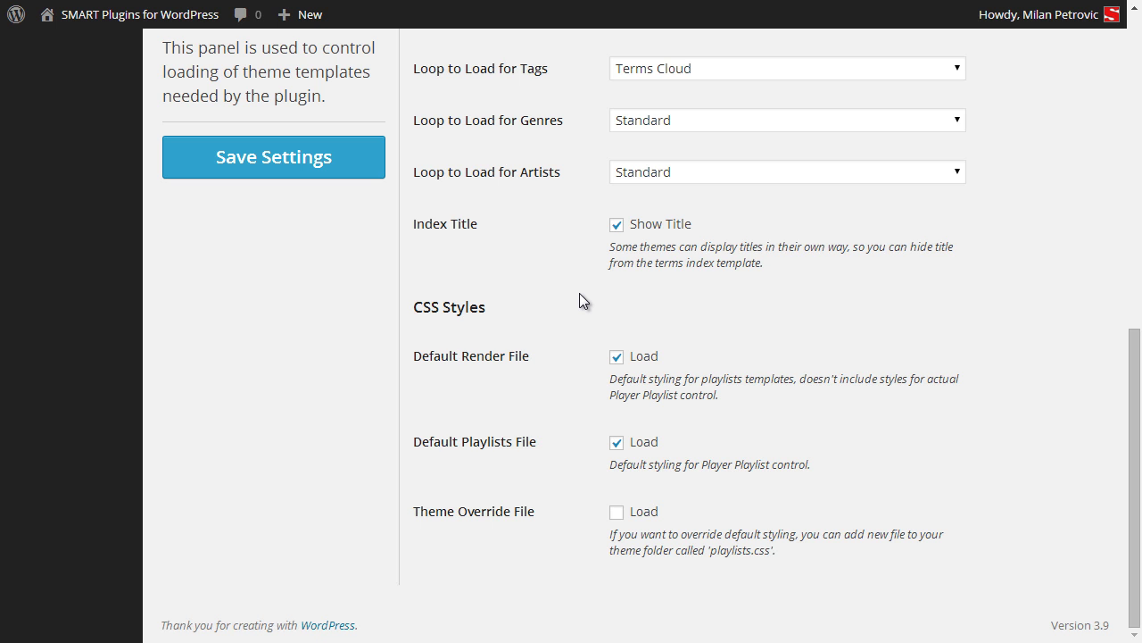
pyautogui.scroll(10, 579, 299)
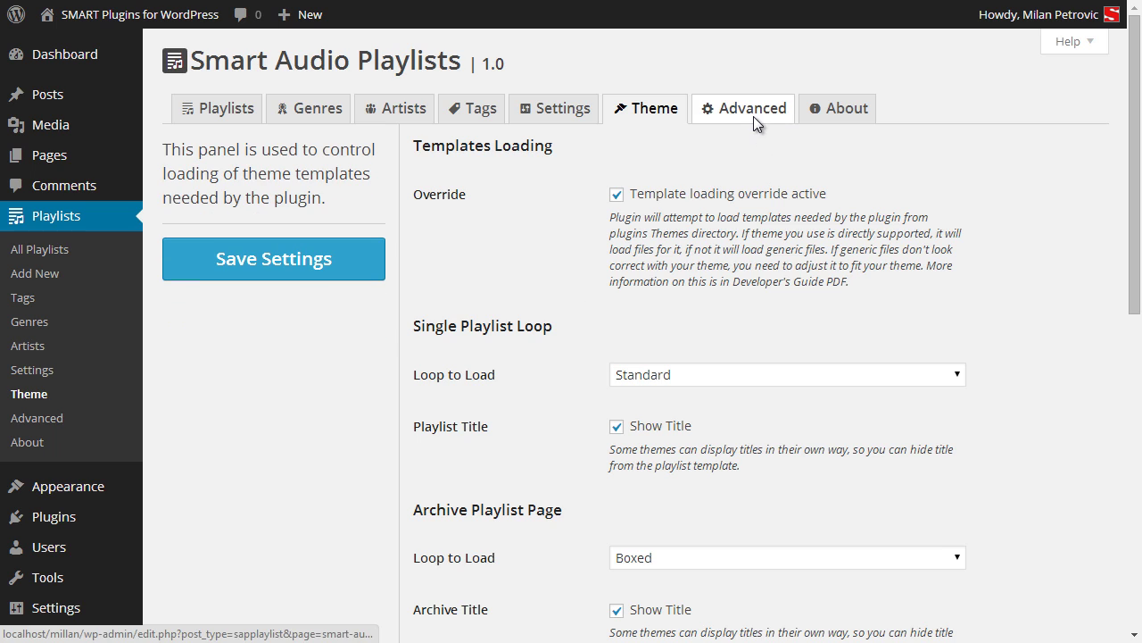
# Examine the plugin's advanced settings for post type labels, URL slugs and taxonomies
pyautogui.click(753, 116)
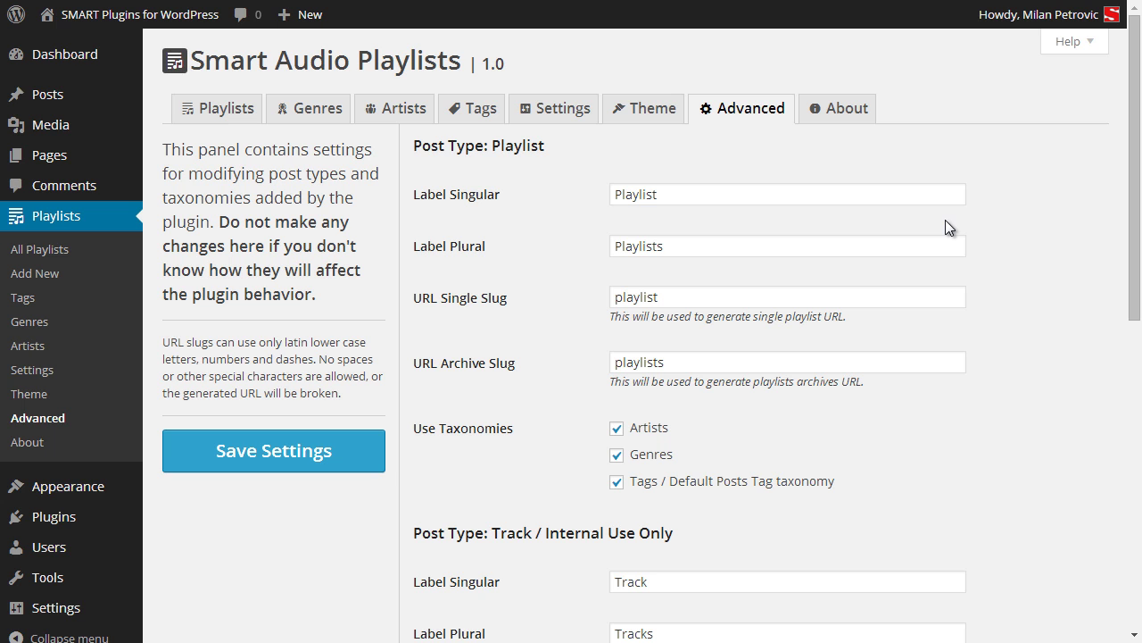
pyautogui.scroll(-5, 995, 256)
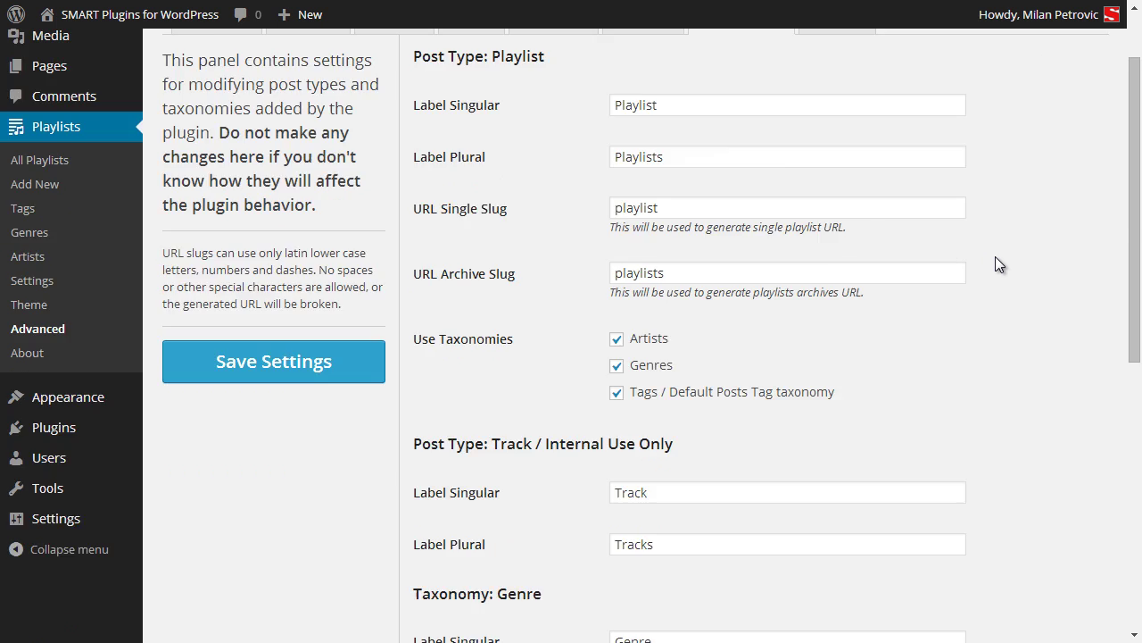
pyautogui.scroll(5, 995, 256)
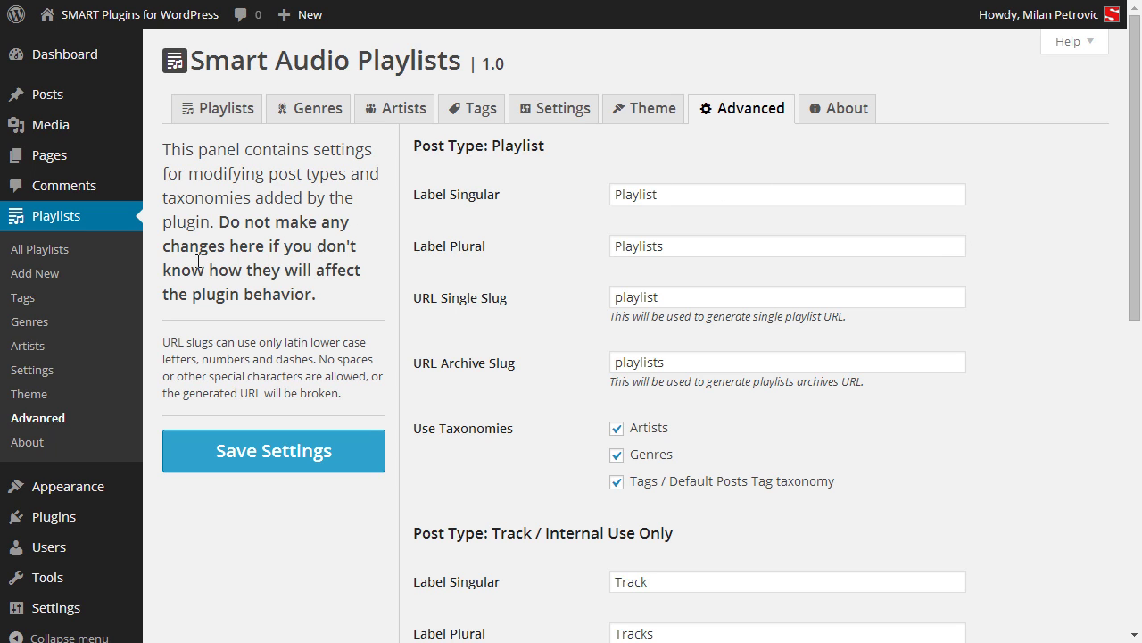
# Return to the list of all playlists and open "Jardin de la Croix – 187 Steps to cross the Universe" for editing
pyautogui.click(89, 252)
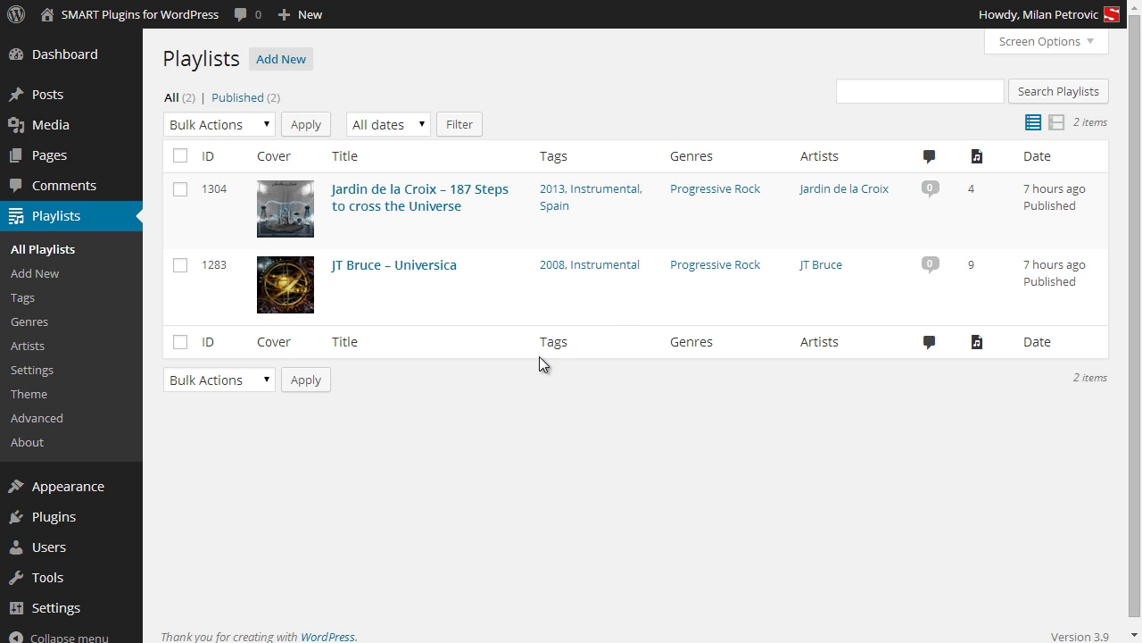
pyautogui.moveTo(366, 225)
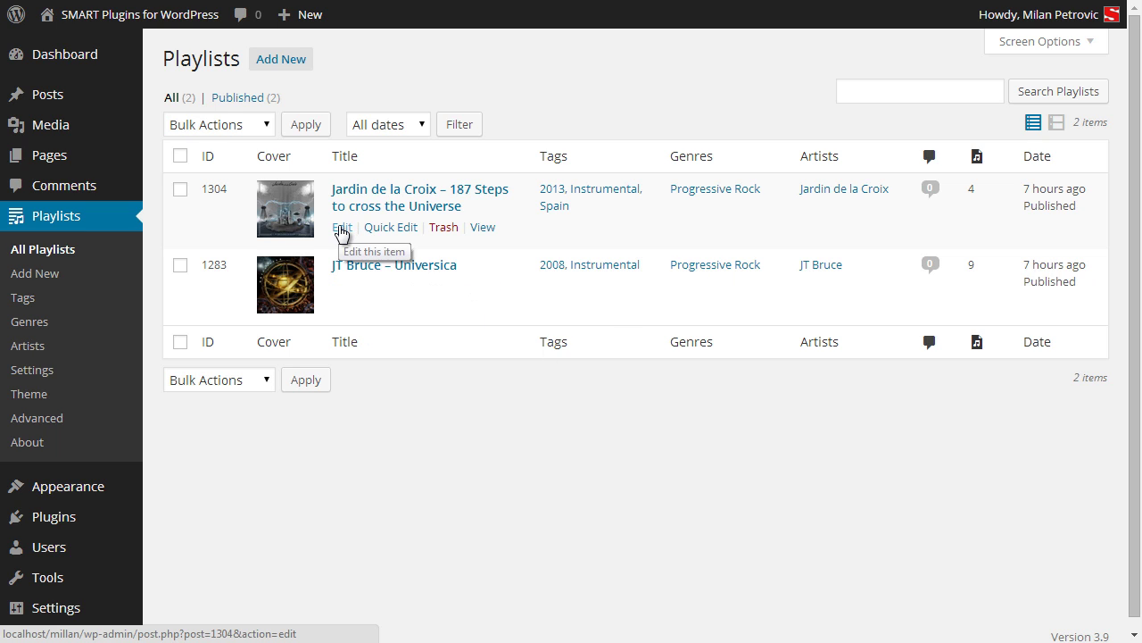
pyautogui.click(341, 228)
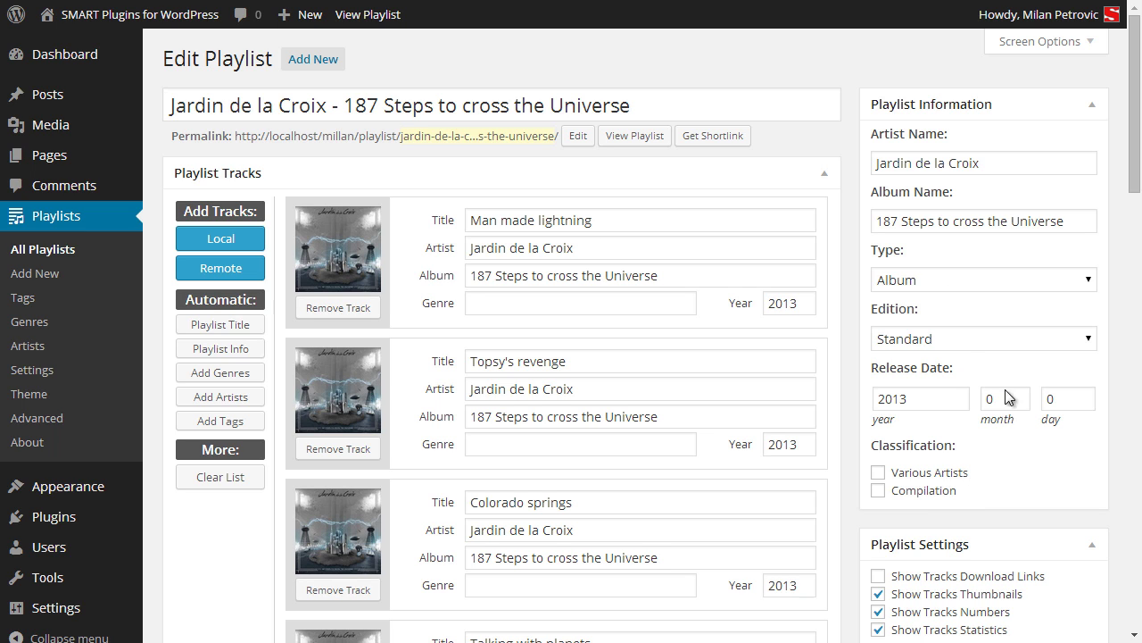
# Review the playlist's tracks, settings, statistics, heading and description editors, tags, genres, artists and featured image
pyautogui.scroll(-3, 975, 336)
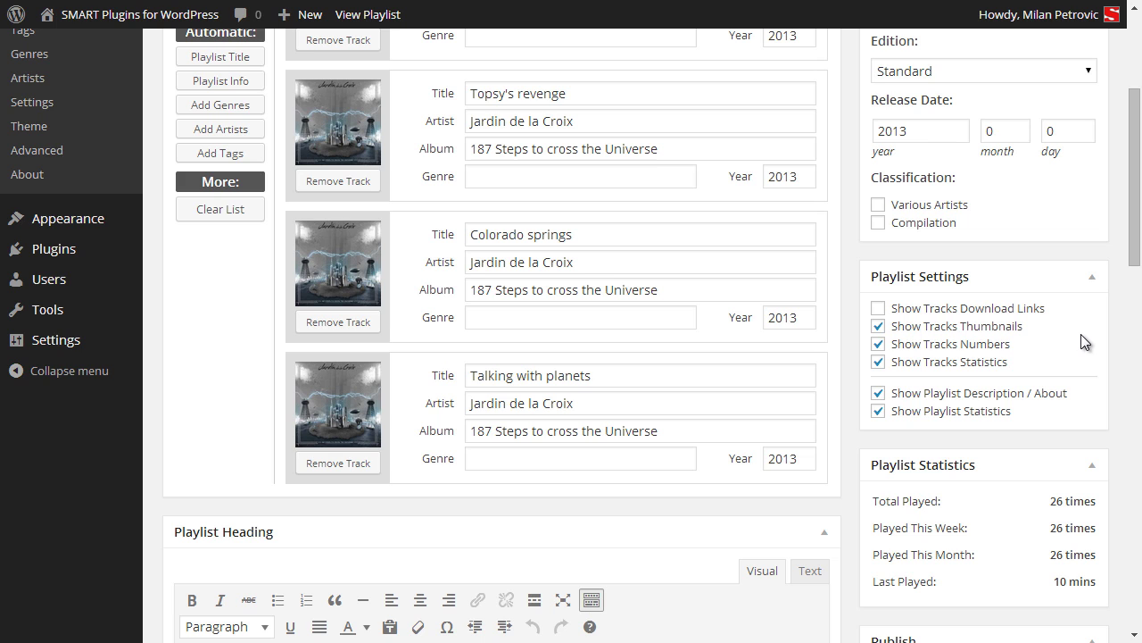
pyautogui.scroll(-3, 1081, 333)
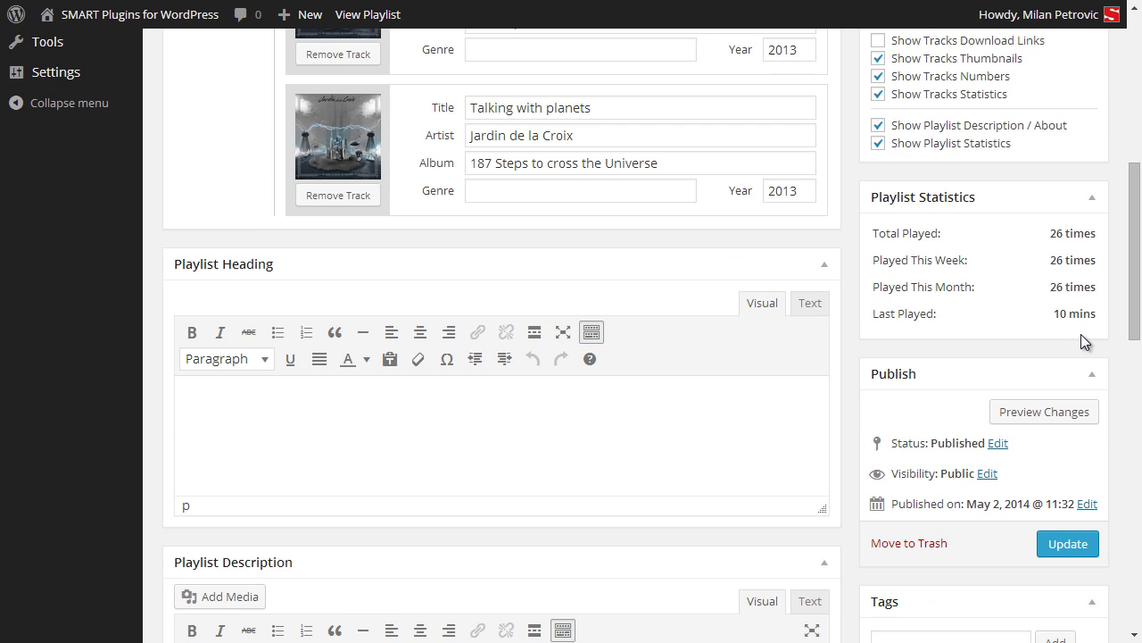
pyautogui.click(597, 435)
pyautogui.scroll(-4, 576, 416)
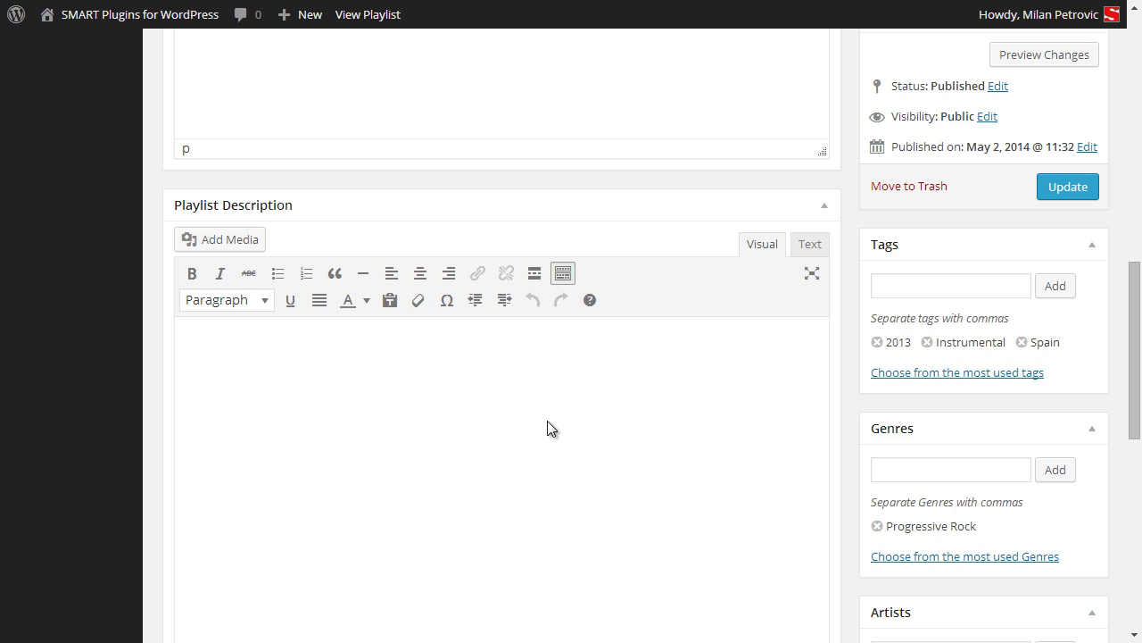
pyautogui.click(548, 426)
pyautogui.click(1006, 280)
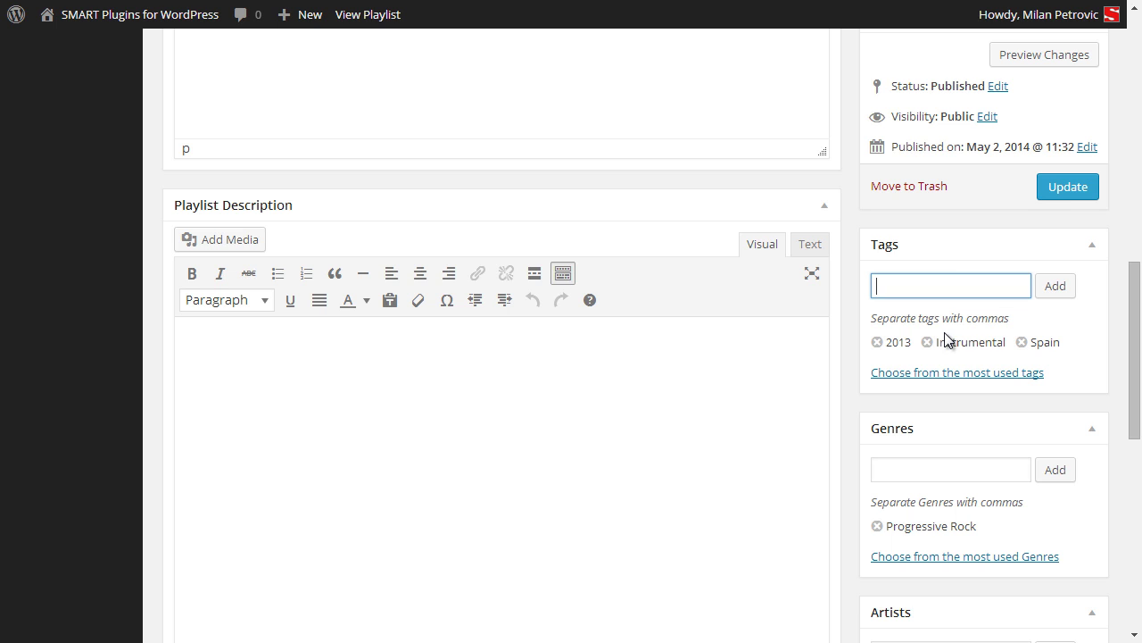
pyautogui.scroll(-2, 1091, 334)
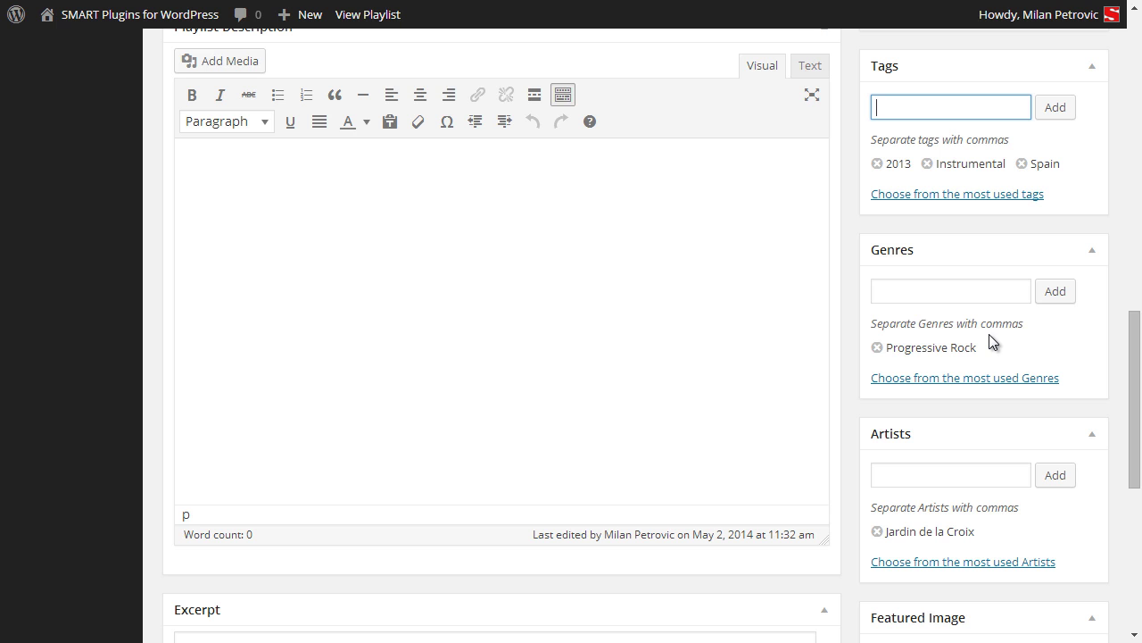
pyautogui.scroll(-3, 1007, 446)
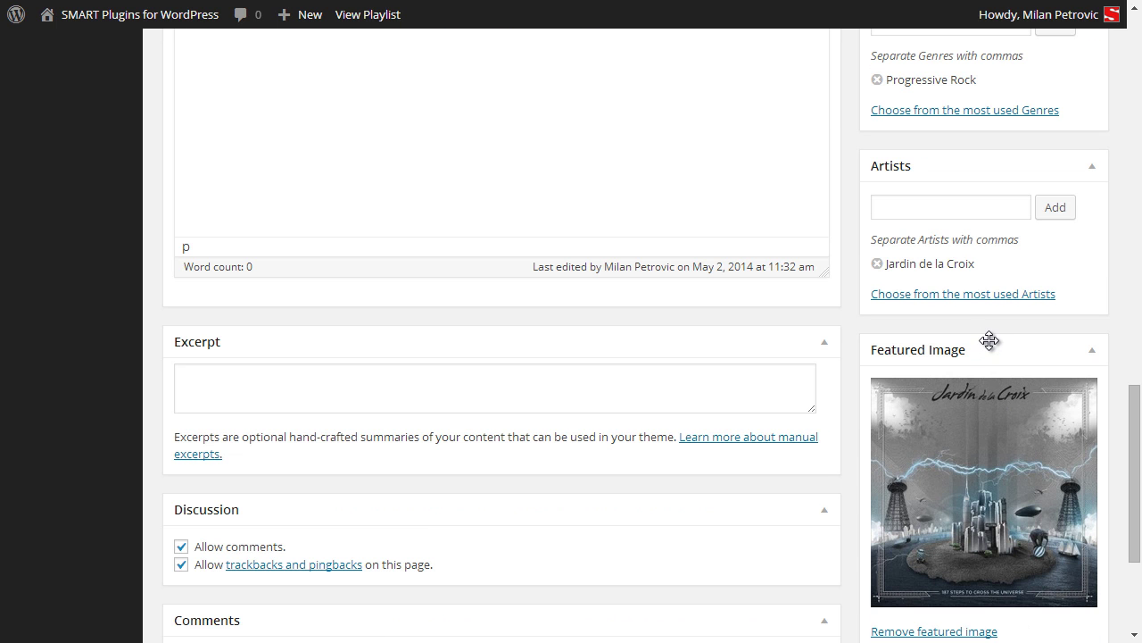
pyautogui.scroll(-3, 1014, 361)
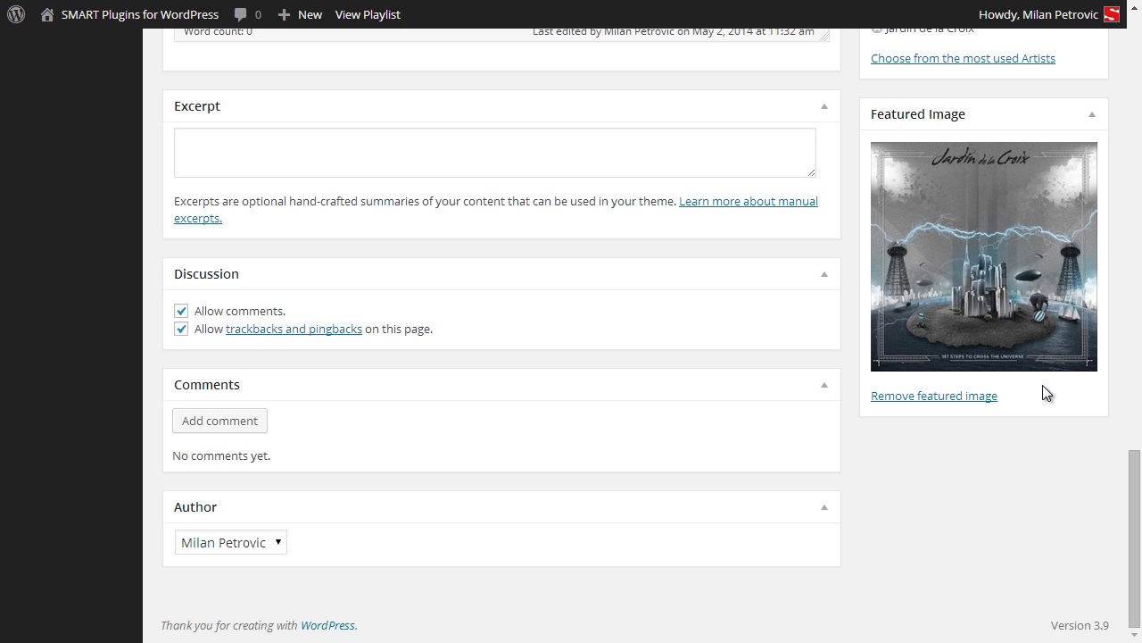
pyautogui.scroll(1, 1044, 389)
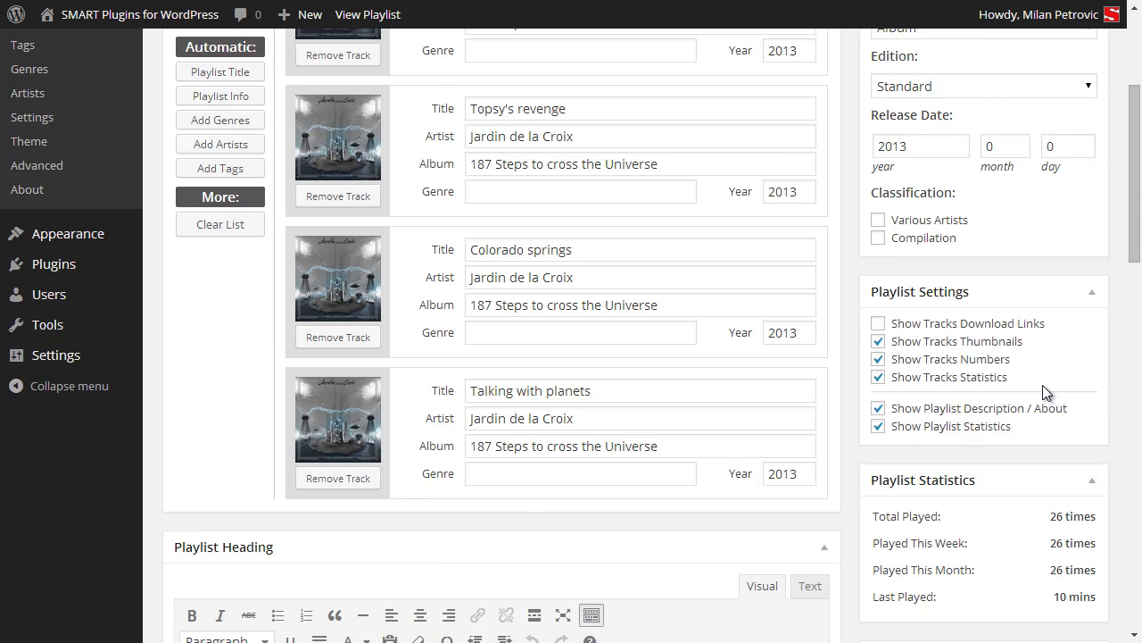
pyautogui.scroll(3, 704, 401)
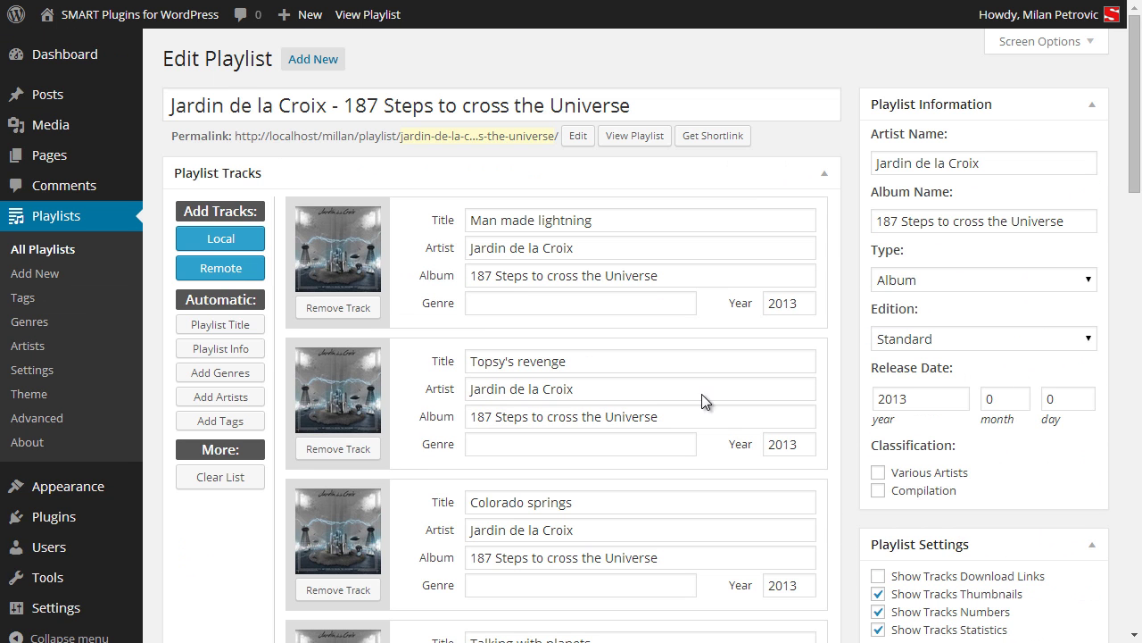
# Reorder the playlist tracks by moving "Topsy's revenge" below "Colorado springs"
pyautogui.moveTo(391, 408); pyautogui.dragTo(392, 562)
pyautogui.scroll(-2, 436, 399)
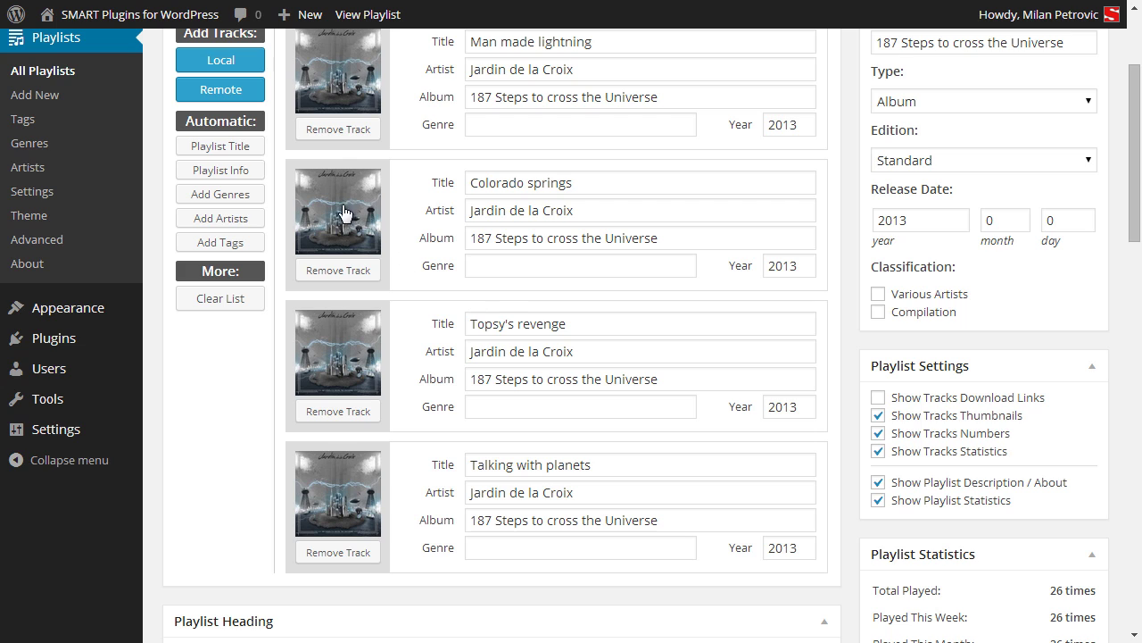
pyautogui.scroll(1, 413, 235)
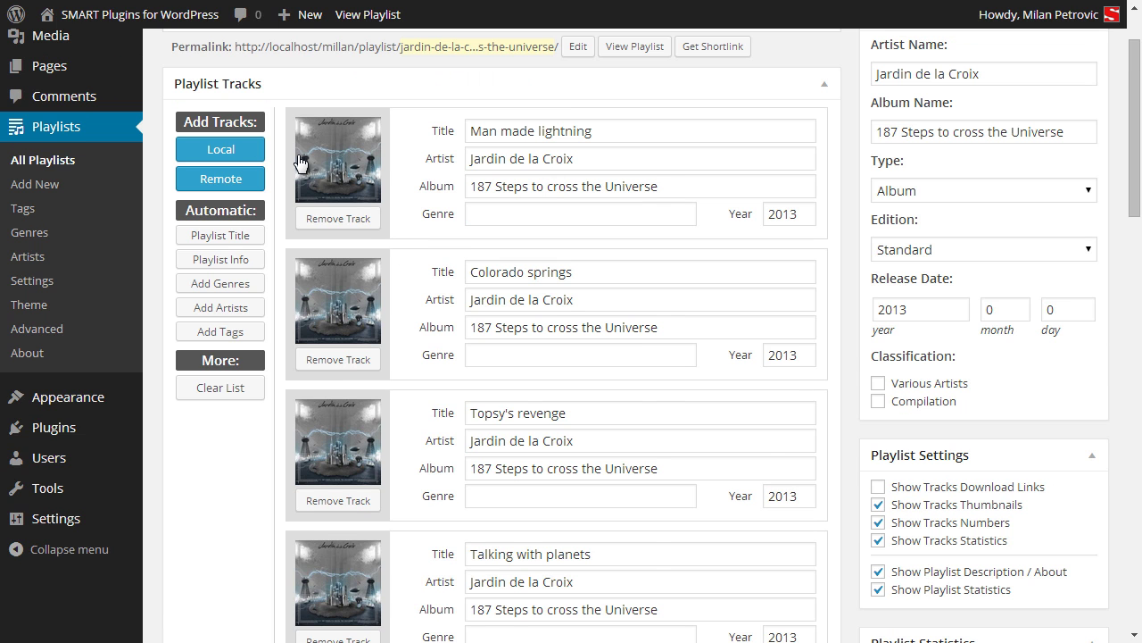
# View the media library images offered for the "Man made lightning" track's cover and close the library without choosing one
pyautogui.click(353, 151)
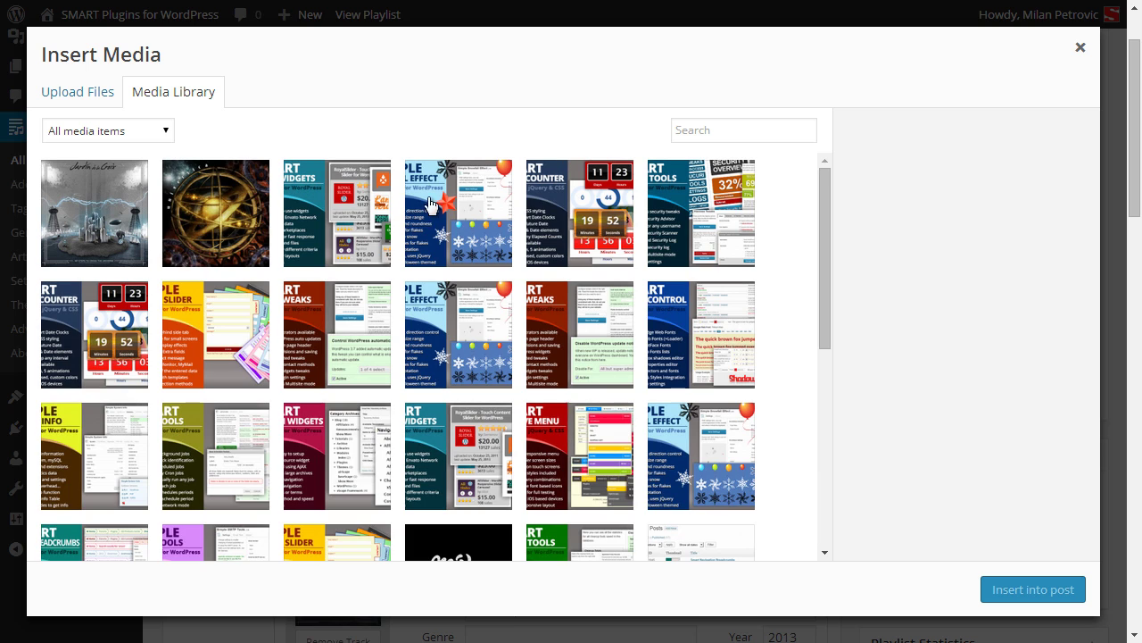
pyautogui.click(1080, 47)
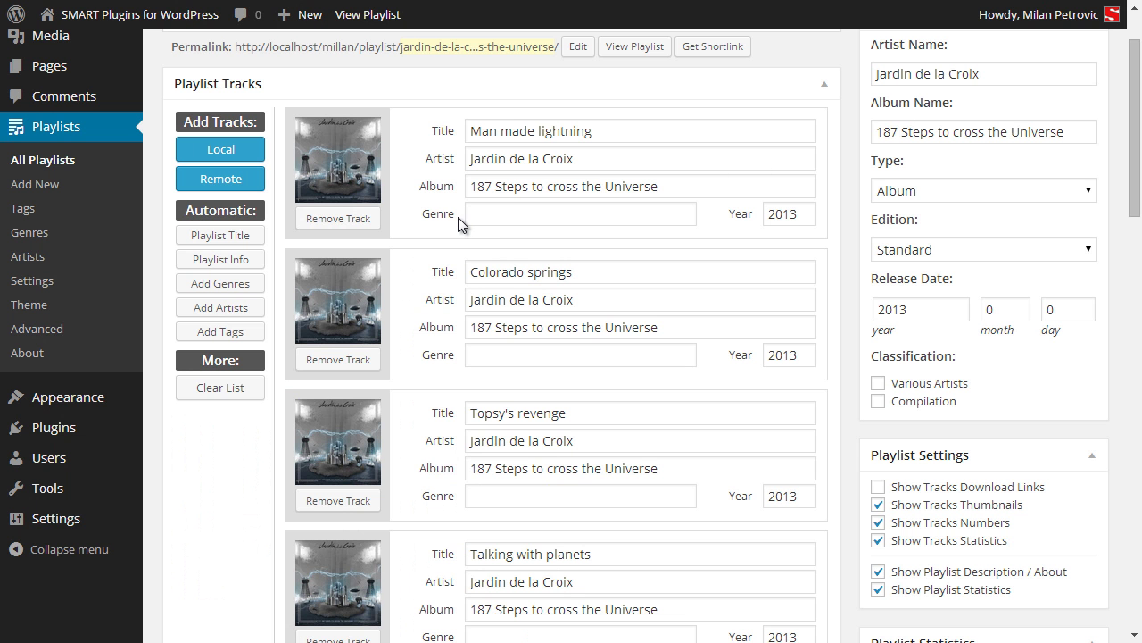
pyautogui.scroll(1, 825, 234)
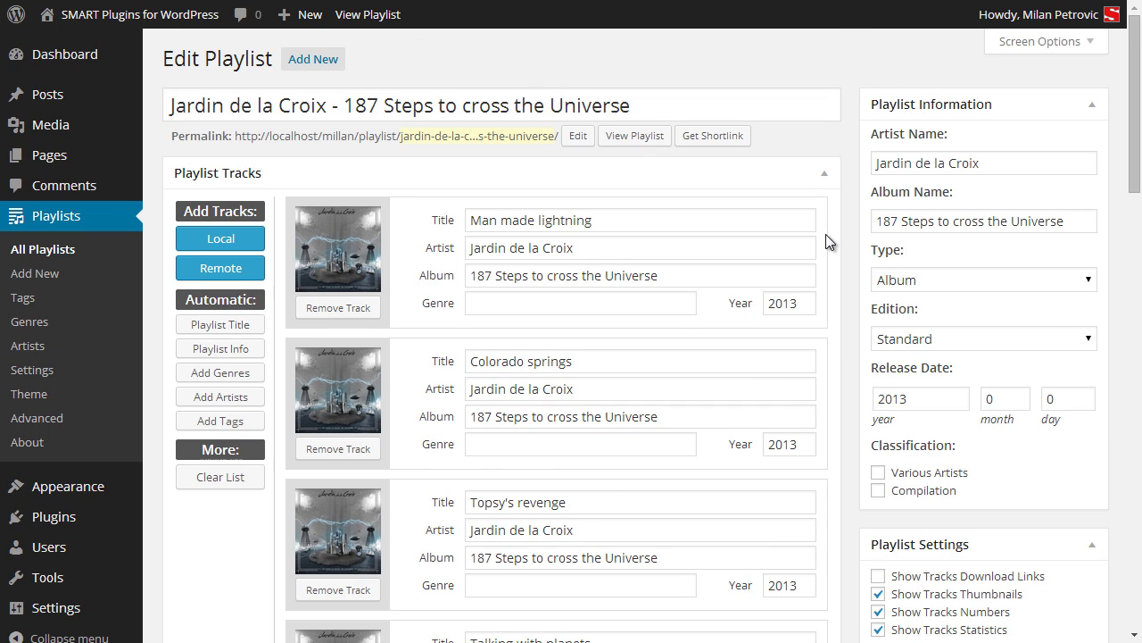
# Start a new empty playlist
pyautogui.click(55, 272)
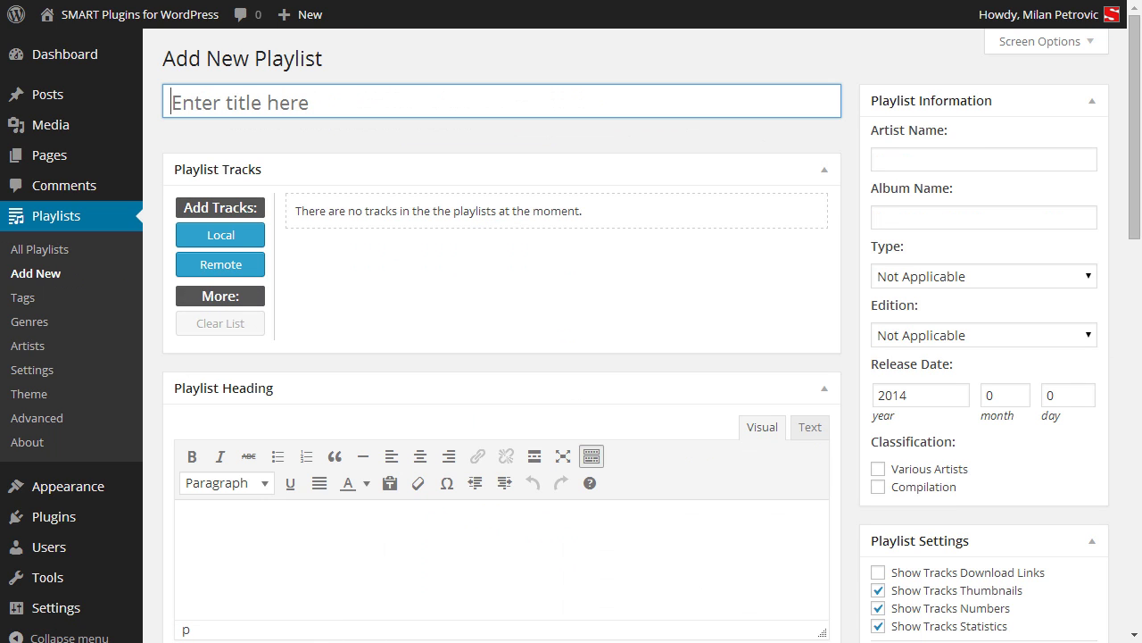
pyautogui.click(892, 352)
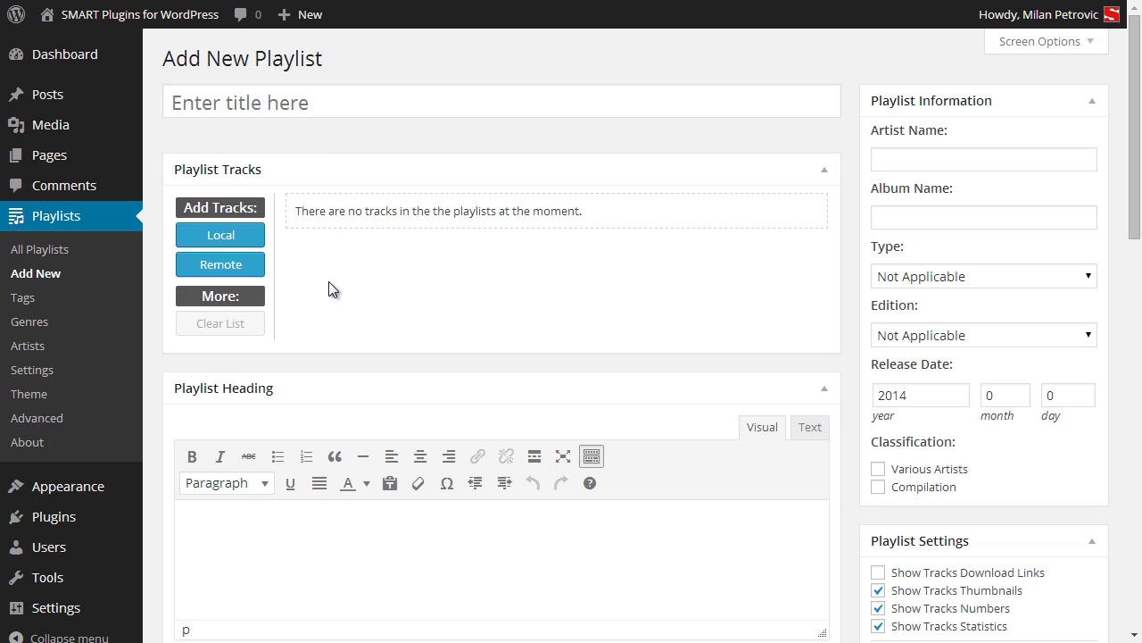
# Add a remote track, go through its URL, title, artist, album and length fields, and remove the empty track
pyautogui.click(239, 269)
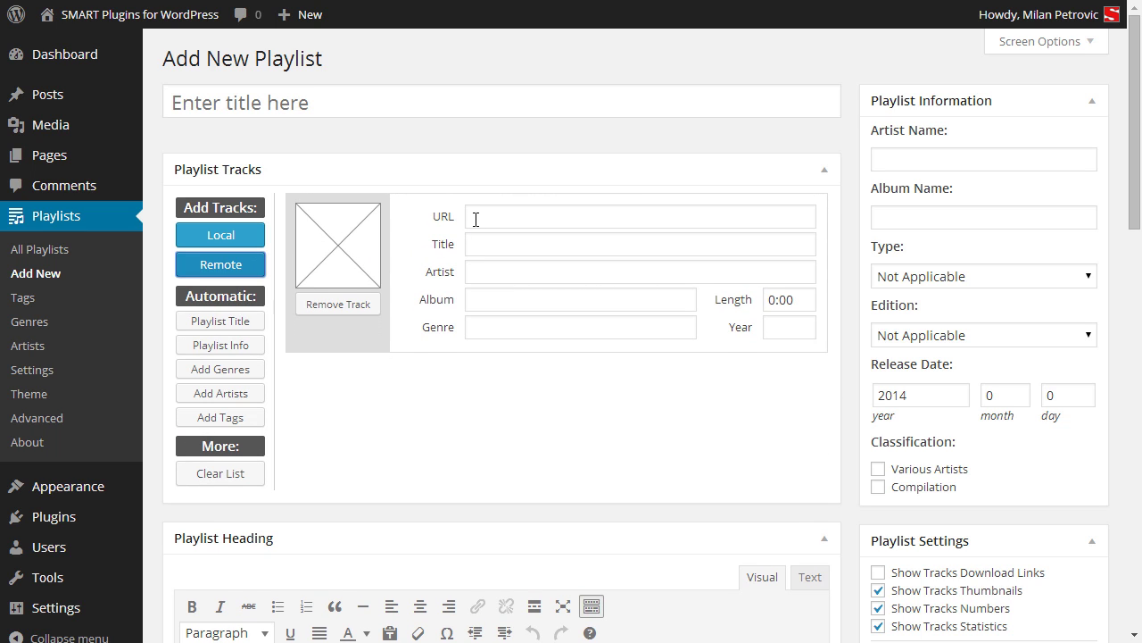
pyautogui.click(479, 219)
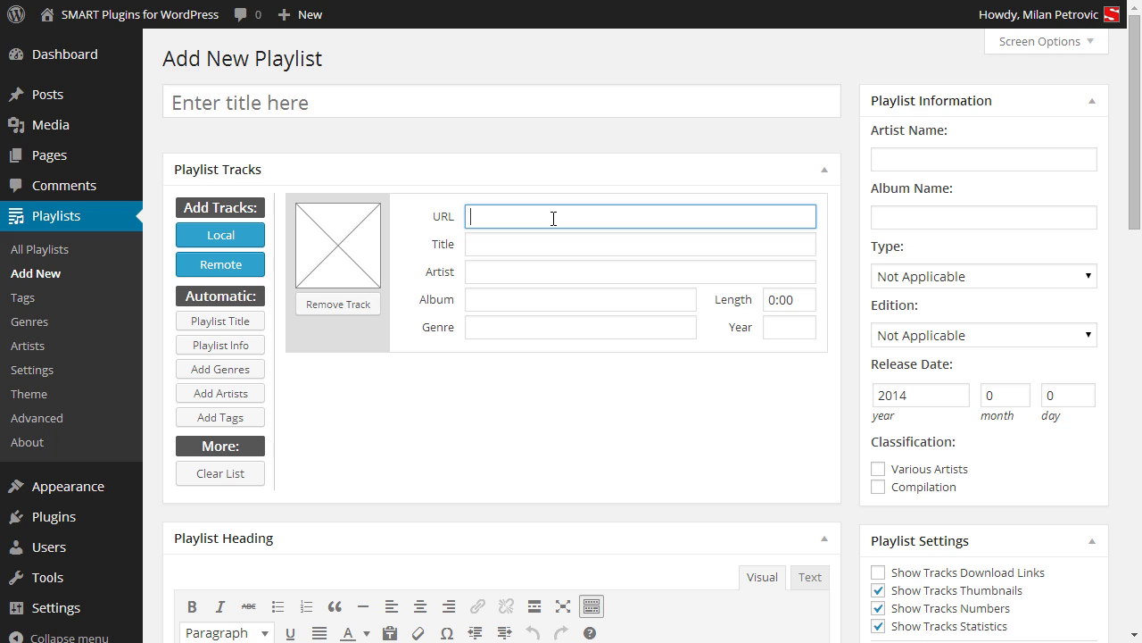
pyautogui.click(522, 245)
pyautogui.click(520, 271)
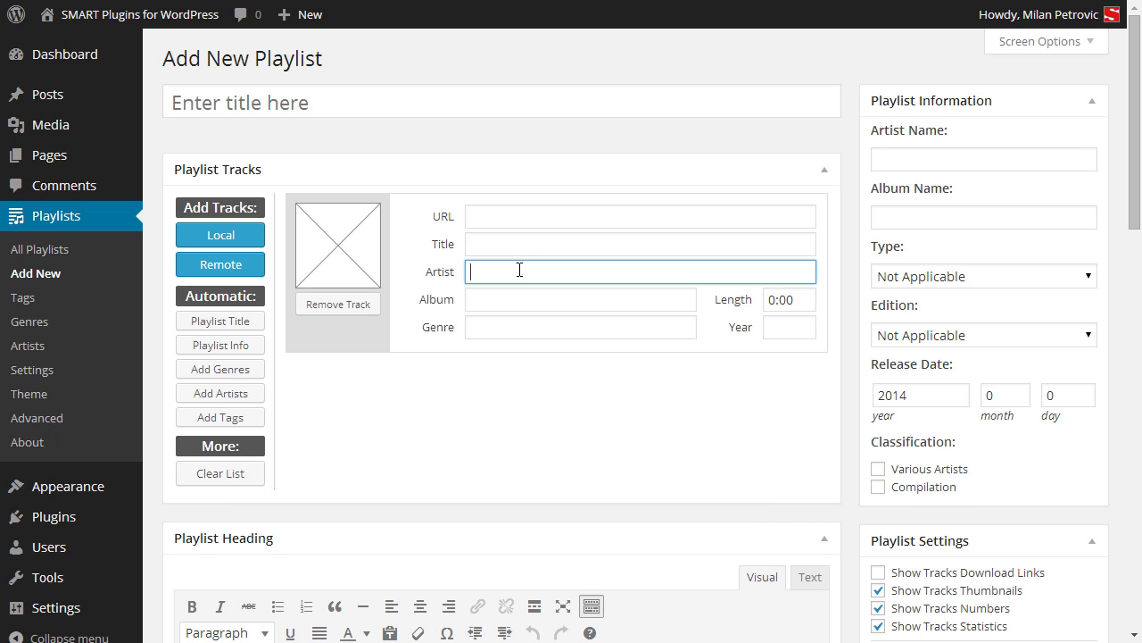
pyautogui.click(509, 301)
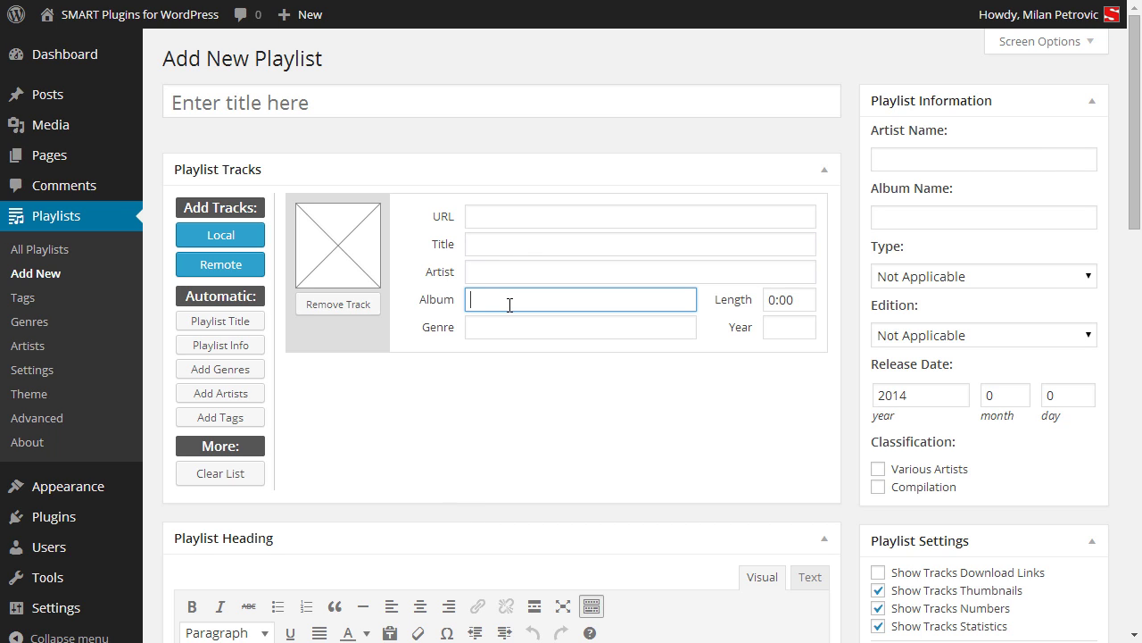
pyautogui.click(500, 273)
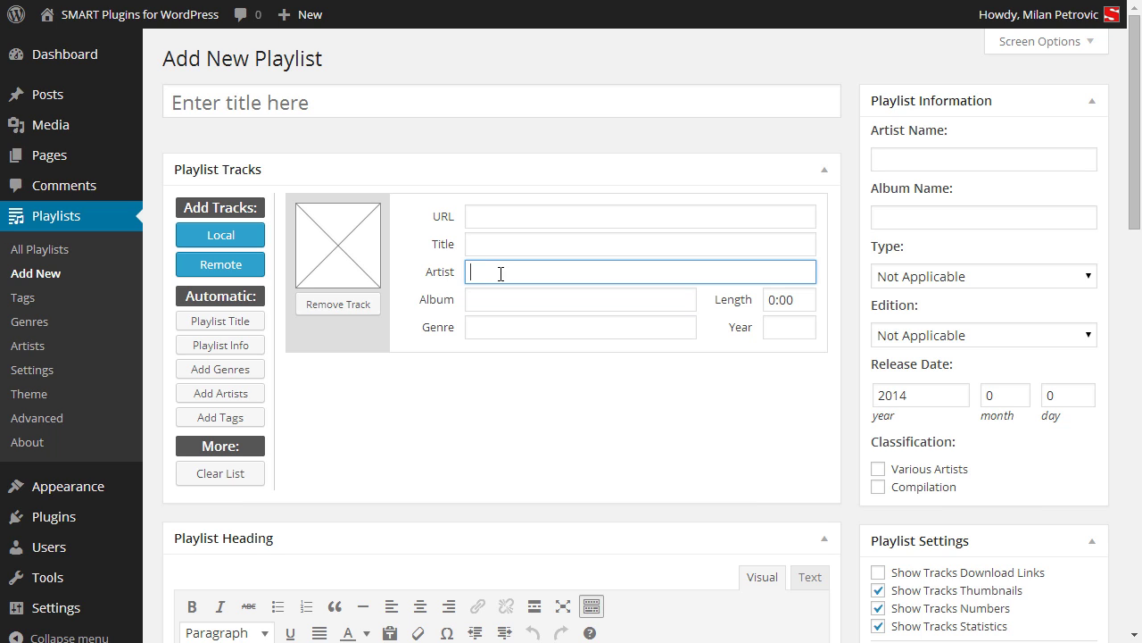
pyautogui.click(490, 244)
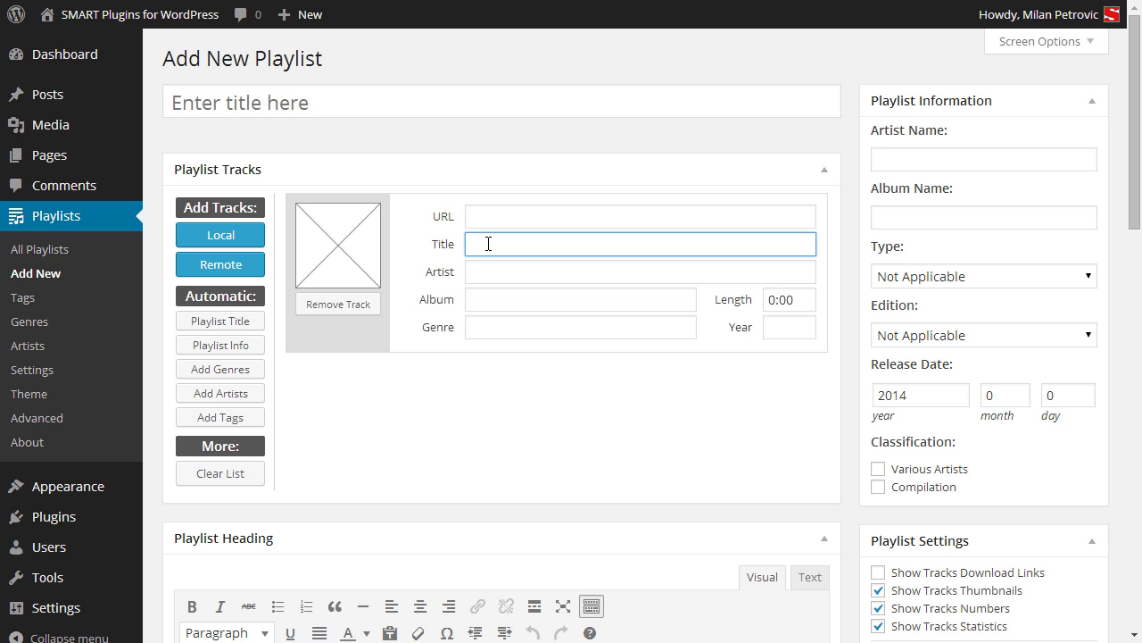
pyautogui.click(799, 300)
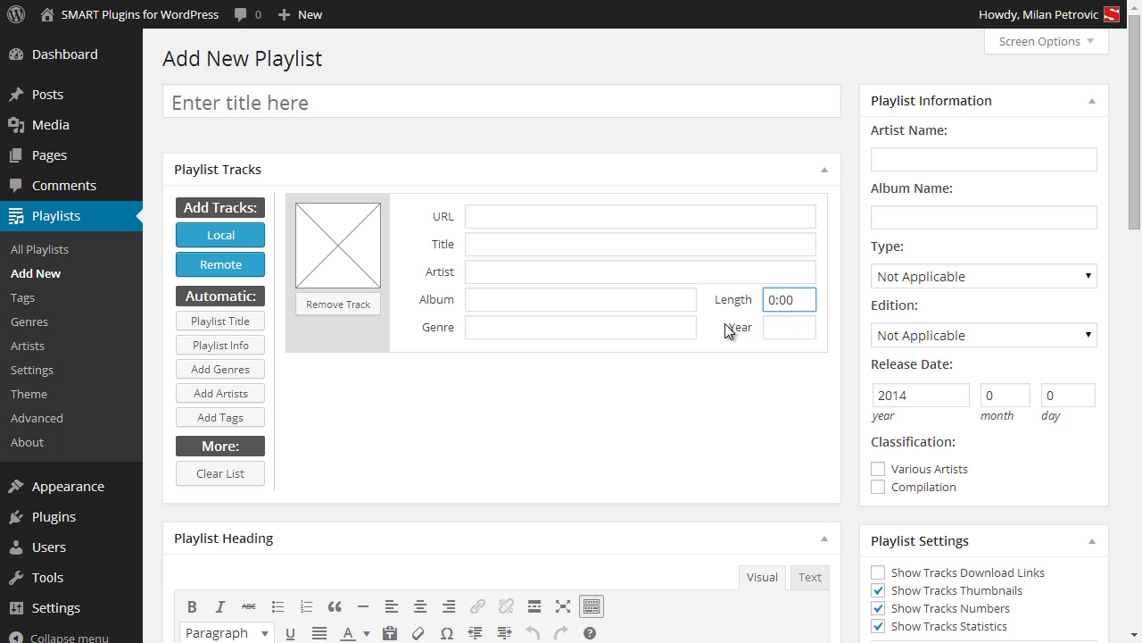
pyautogui.click(357, 308)
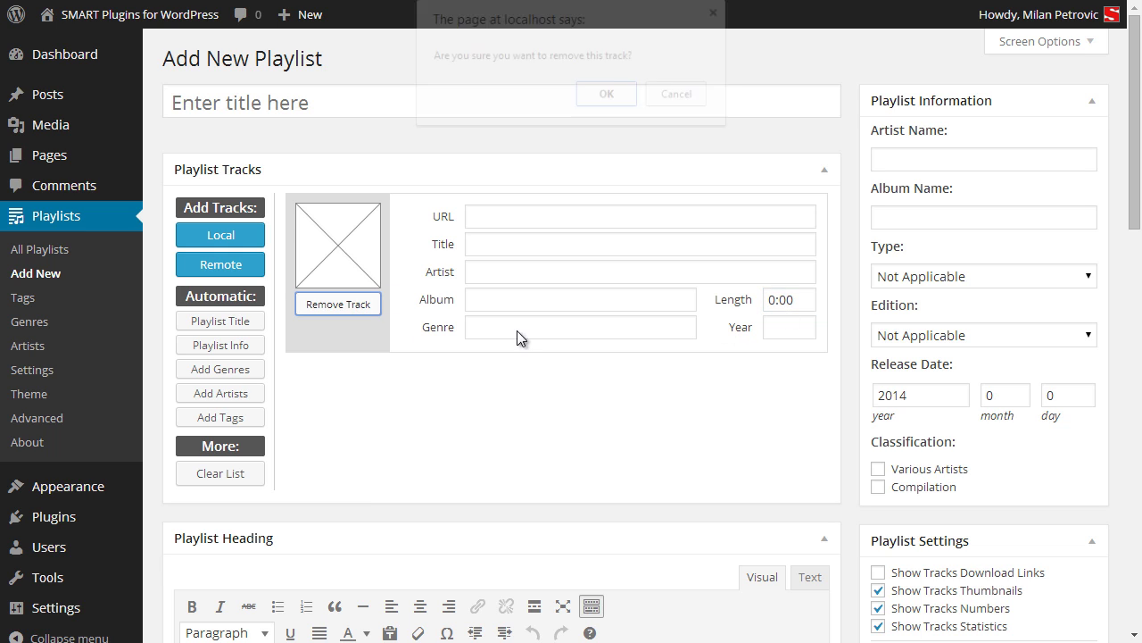
pyautogui.click(608, 100)
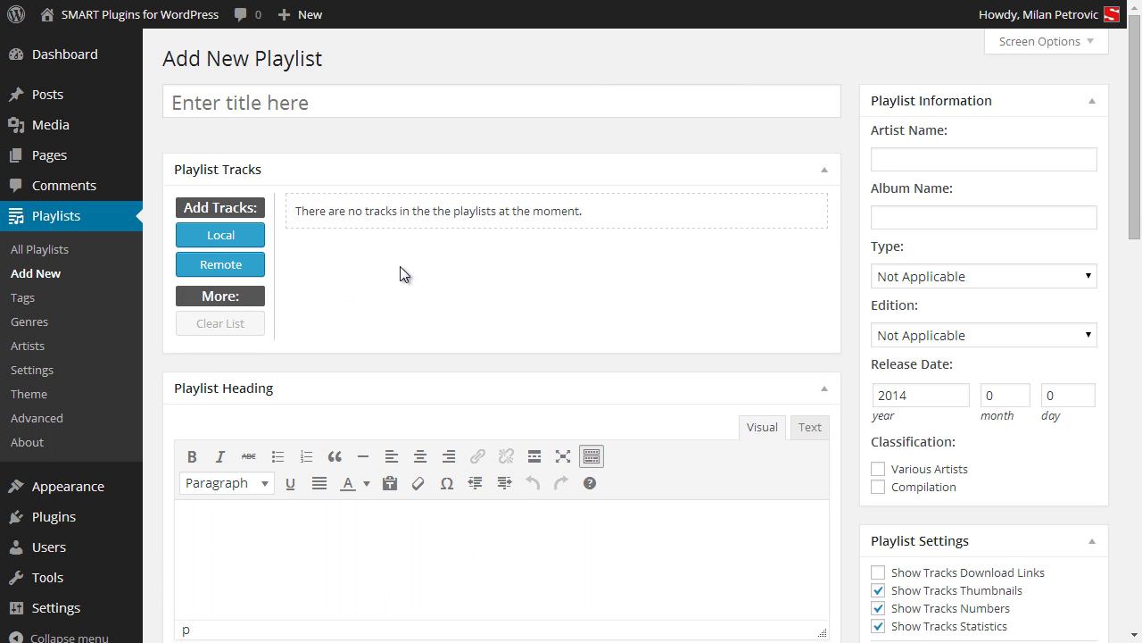
# Upload the nine MP3 files from the "Daniel Bautista - Music For A Film" folder and insert them as the playlist's local tracks
pyautogui.click(239, 237)
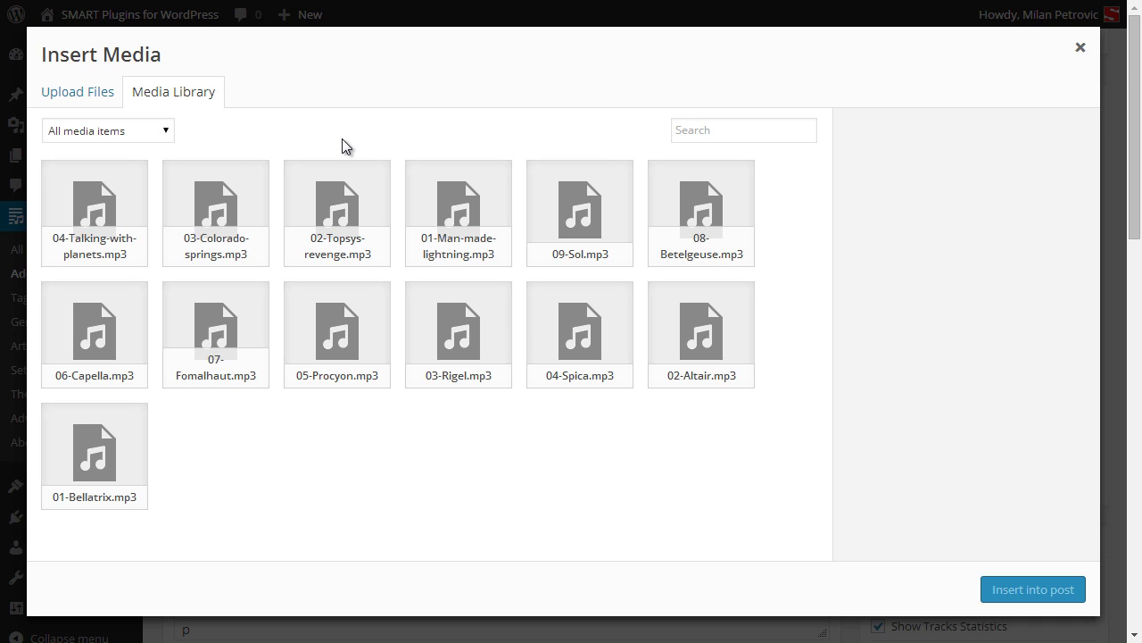
pyautogui.click(162, 134)
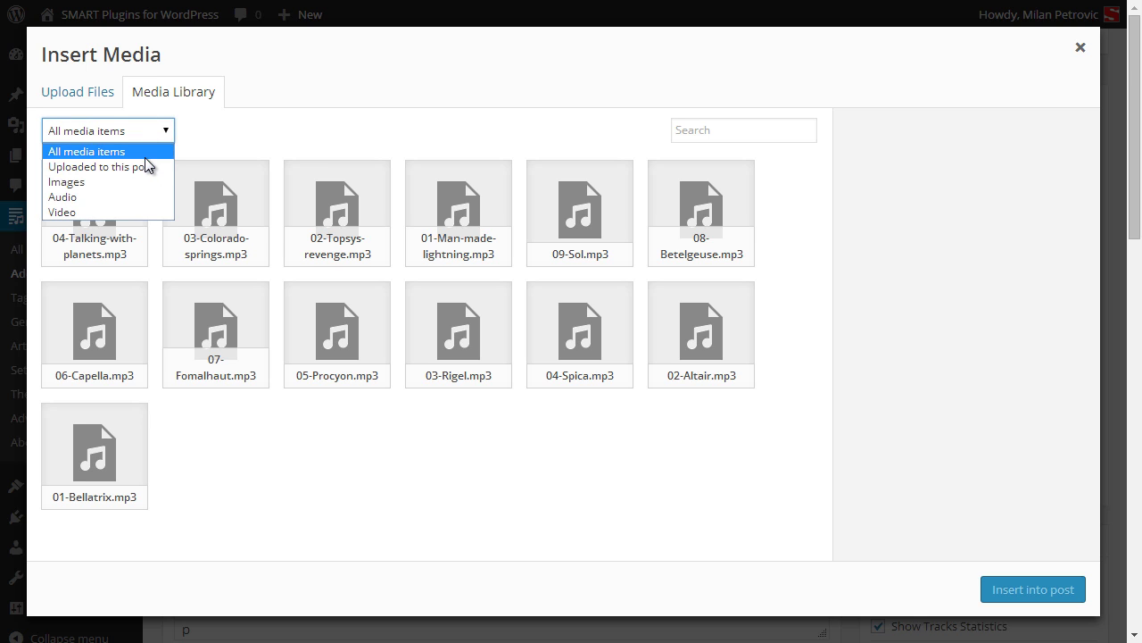
pyautogui.click(145, 164)
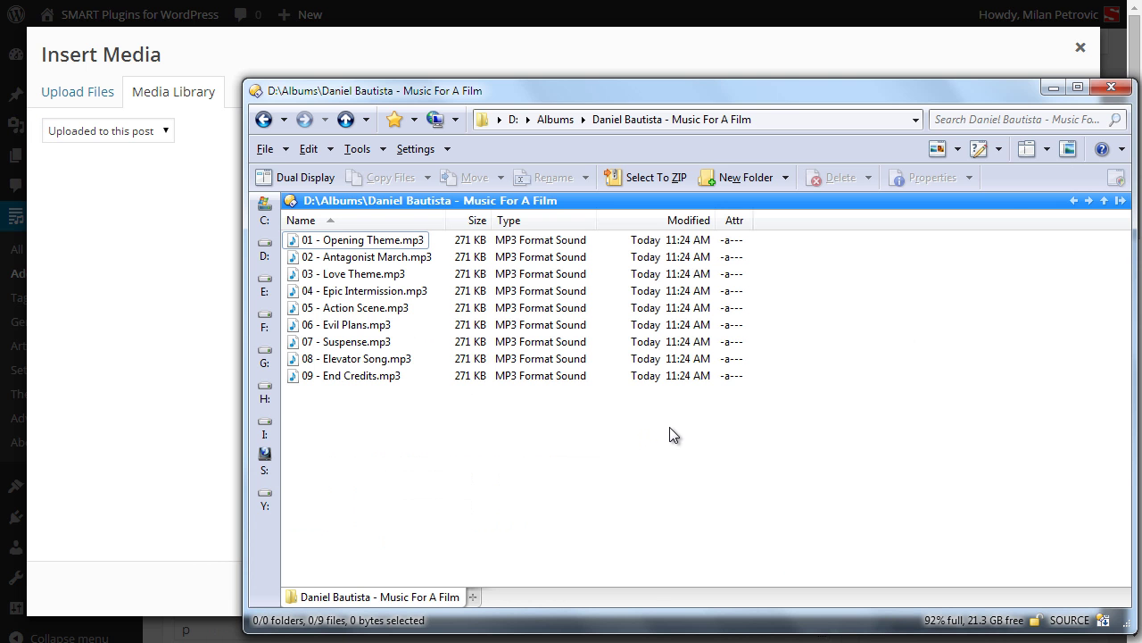
pyautogui.moveTo(582, 459); pyautogui.dragTo(194, 254)
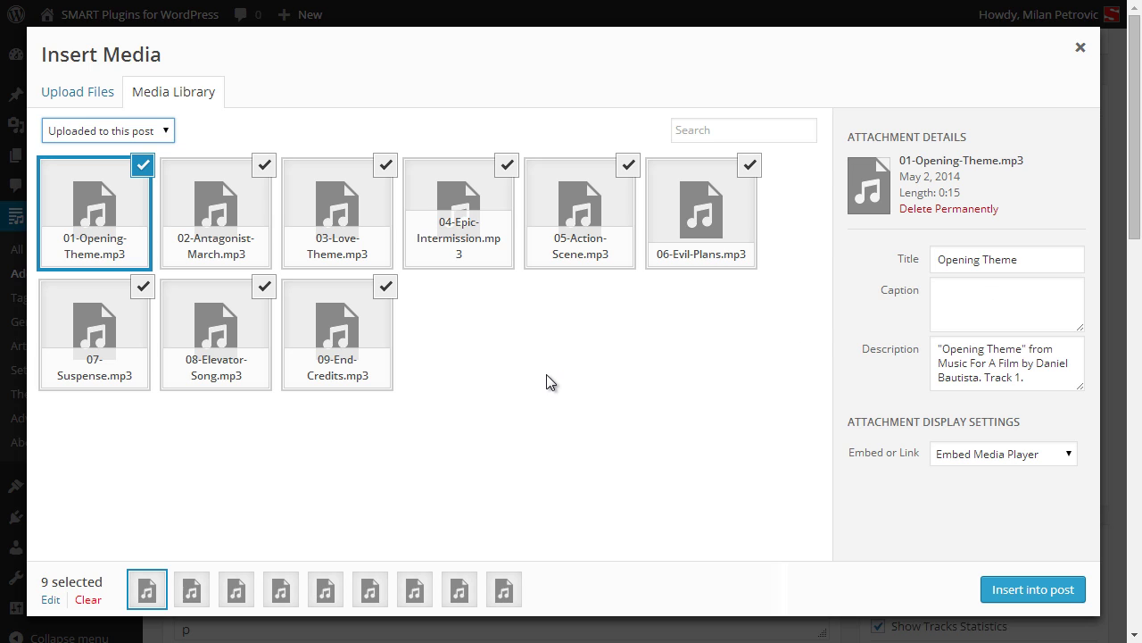
pyautogui.click(1033, 589)
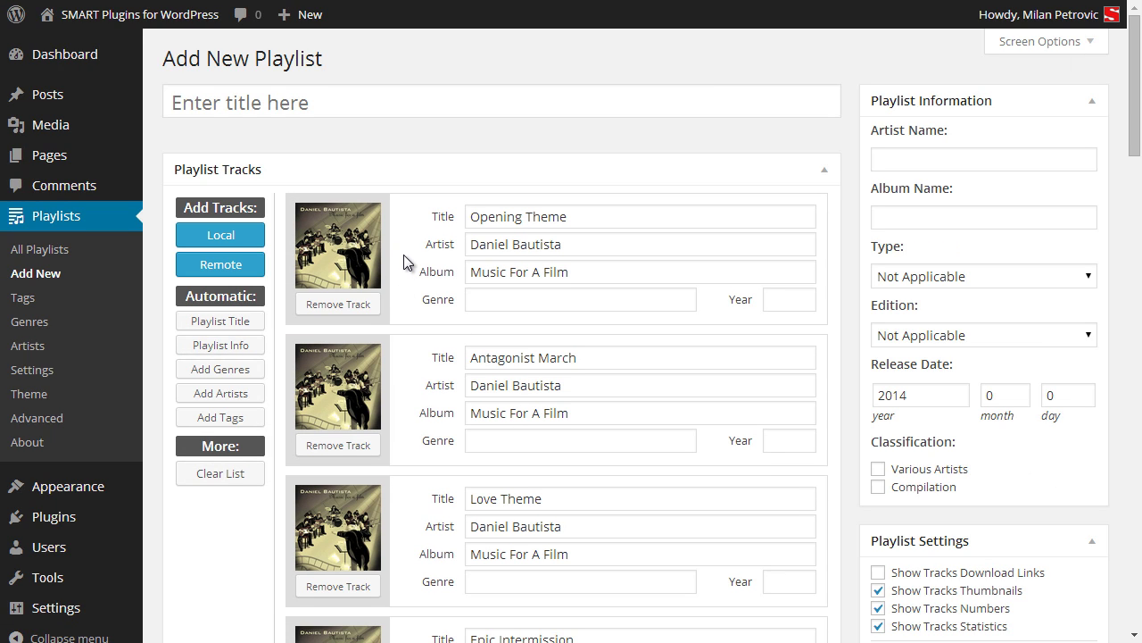
# View the media library images offered for the "Opening Theme" track's cover and close the library without choosing one
pyautogui.click(355, 246)
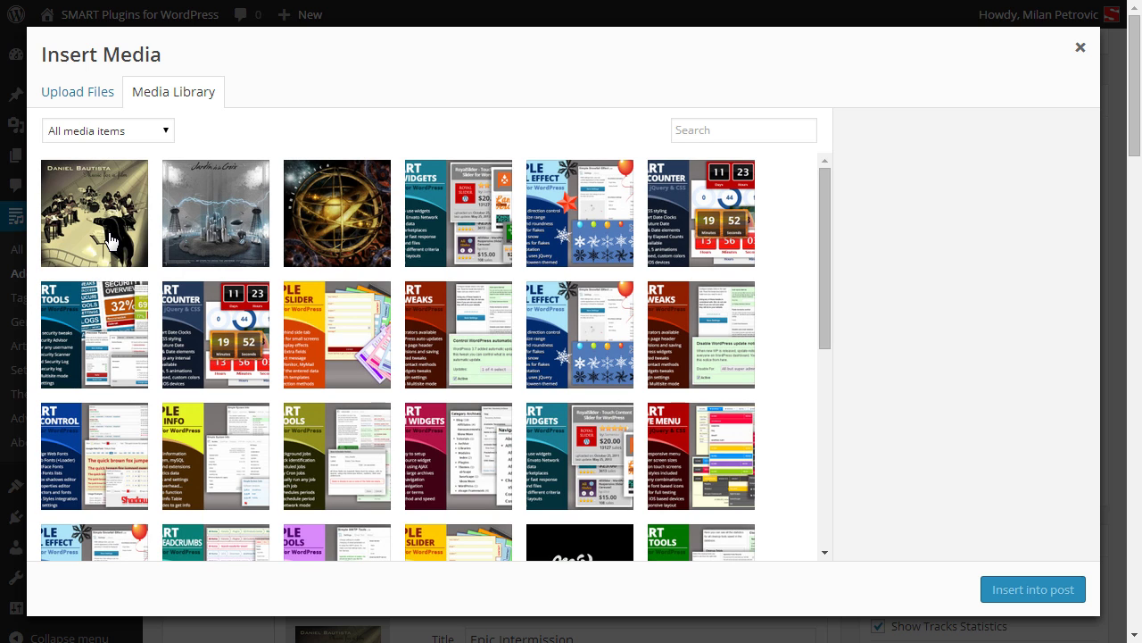
pyautogui.click(1079, 50)
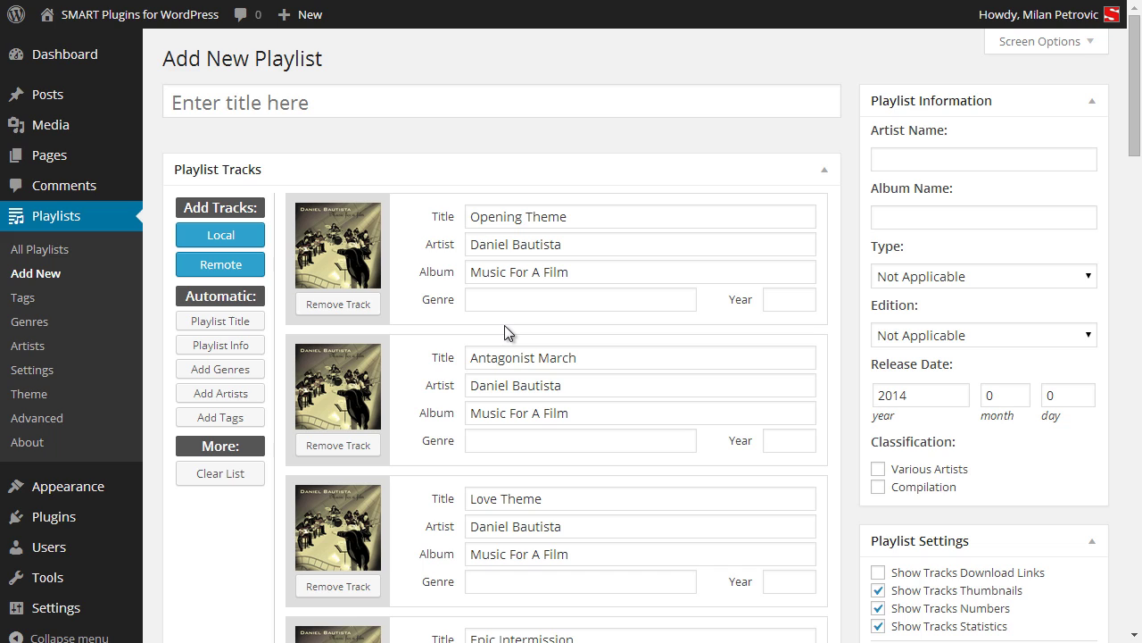
# Fill in the playlist's title, artist name and album name automatically from the track data
pyautogui.click(263, 323)
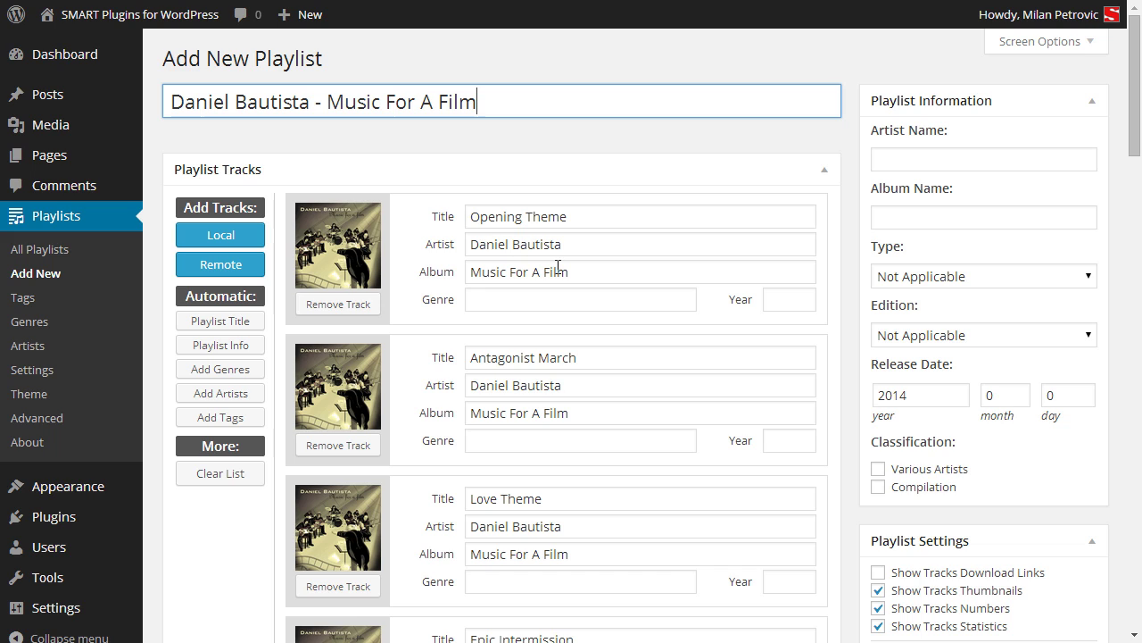
pyautogui.click(222, 355)
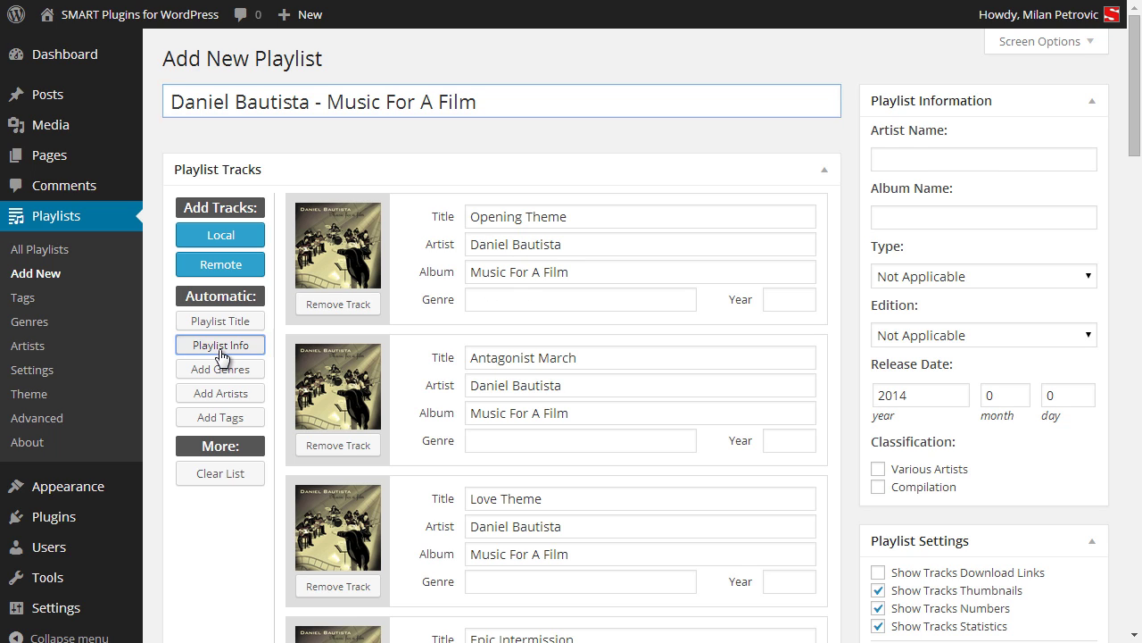
# Set the playlist's type to Album, its edition to Standard and its release year to 2010
pyautogui.click(1005, 276)
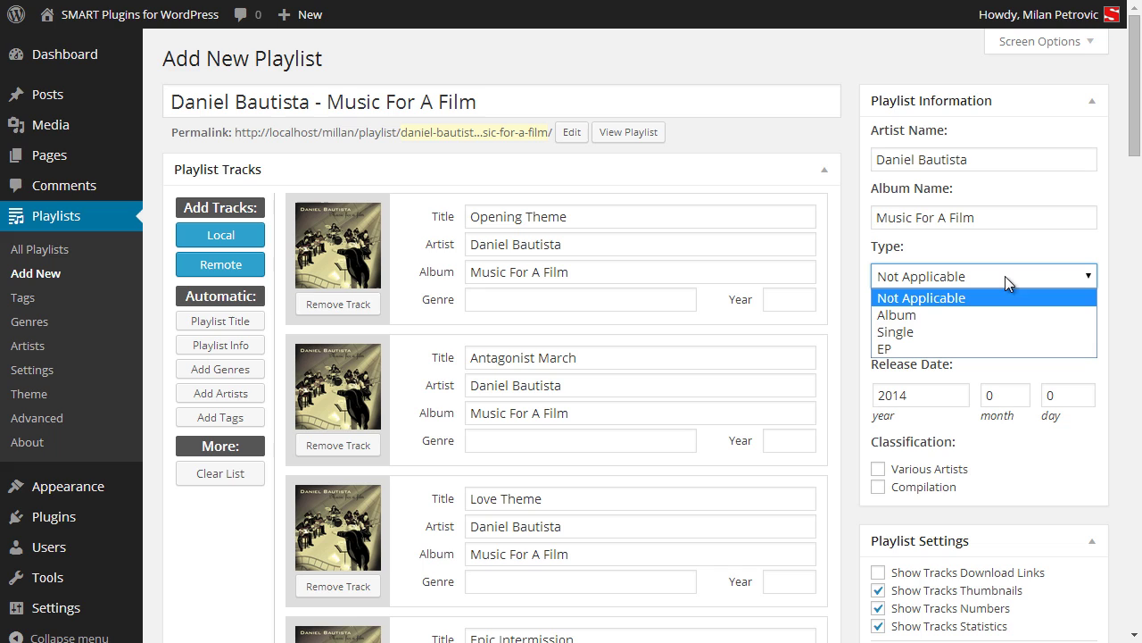
pyautogui.click(931, 314)
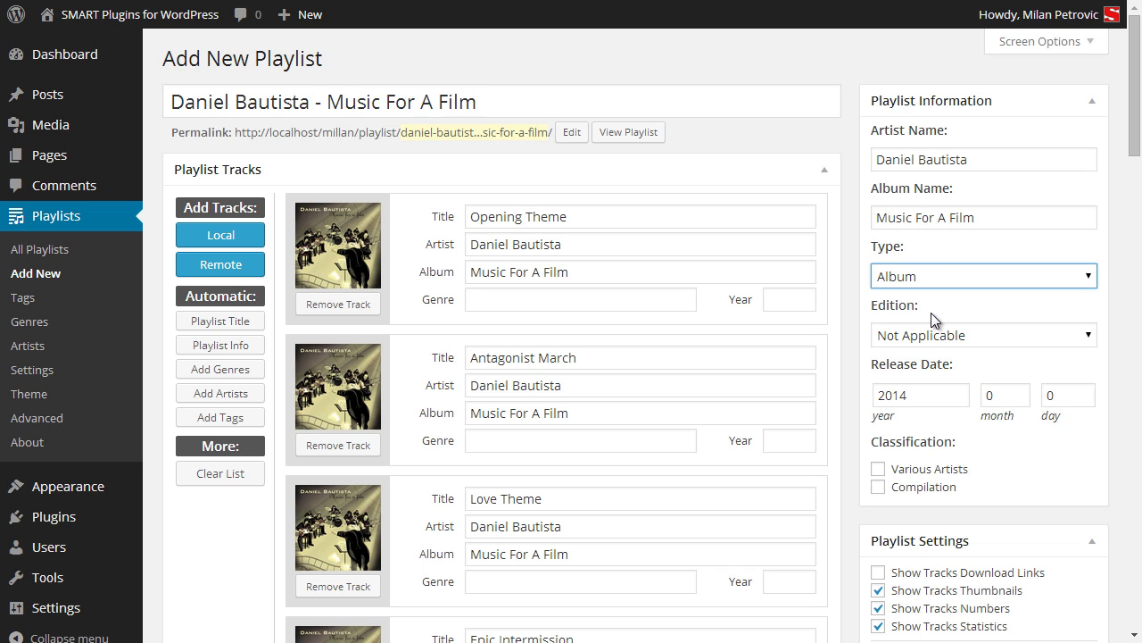
pyautogui.click(937, 334)
pyautogui.press('Escape')
pyautogui.press('Down')
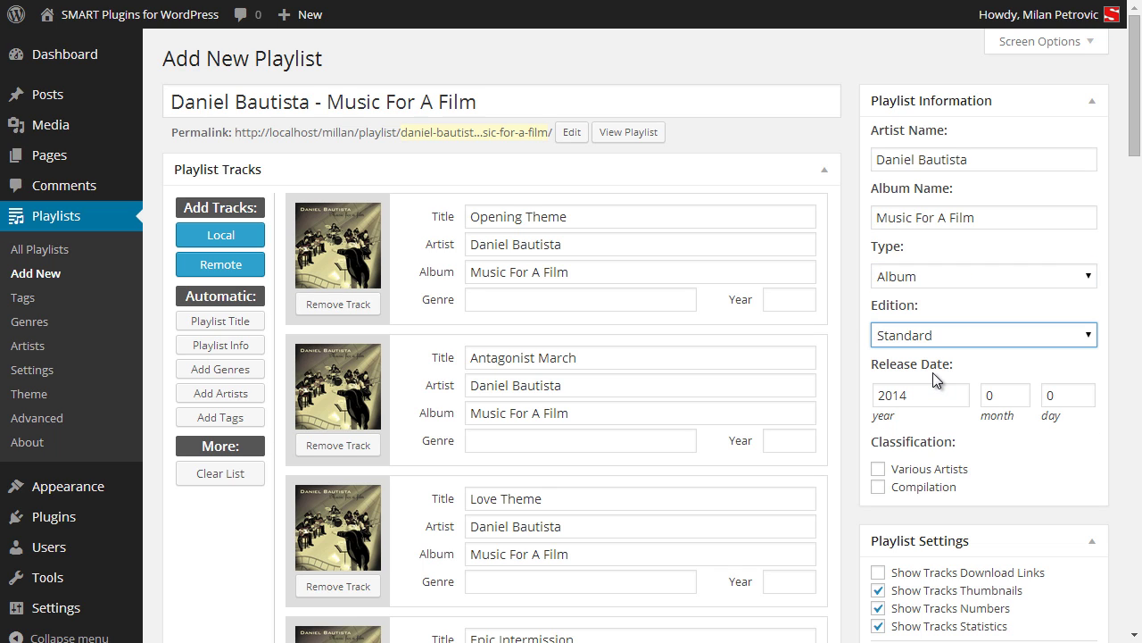
pyautogui.click(897, 395)
pyautogui.keyDown('shift'); pyautogui.click(917, 396); pyautogui.keyUp('shift')
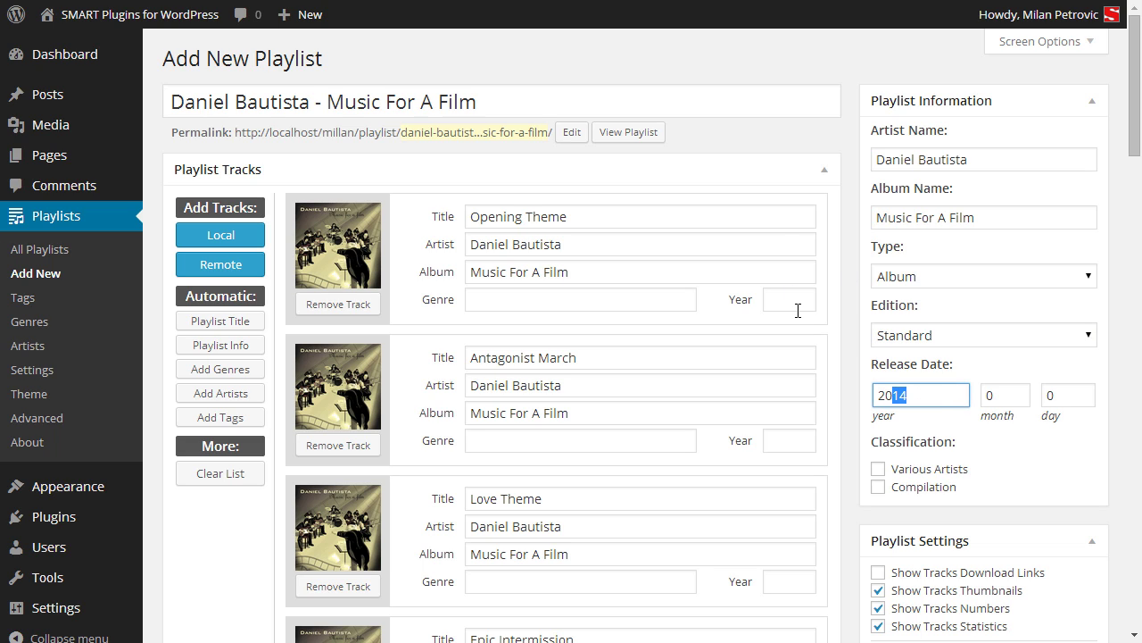
pyautogui.write('10')
pyautogui.click(849, 393)
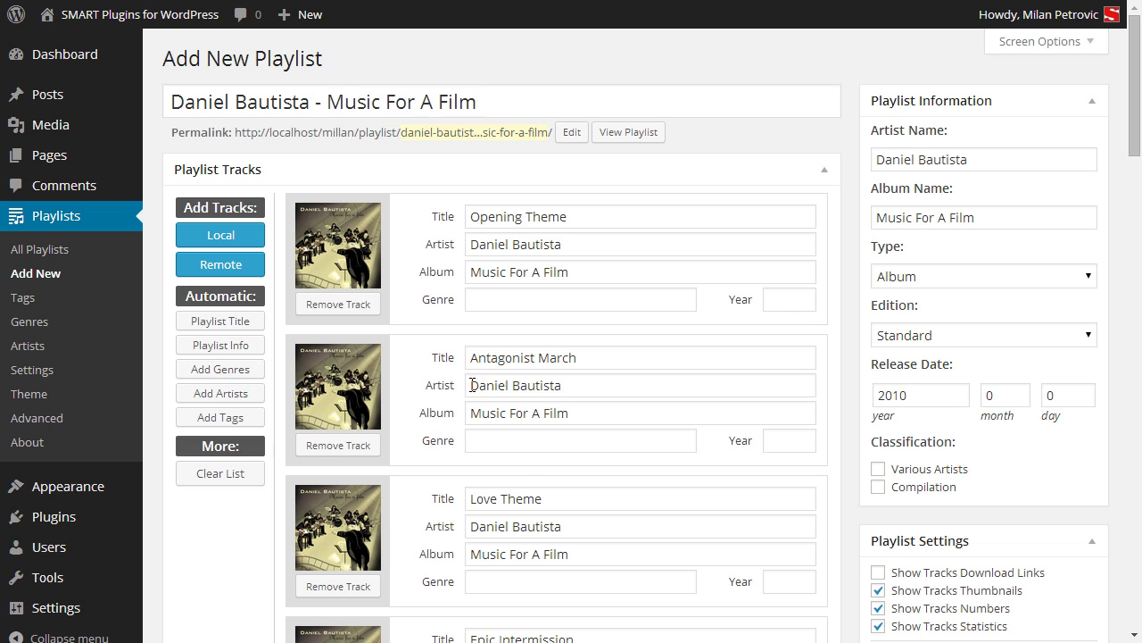
# Assign the playlist's artists automatically from the track data
pyautogui.click(505, 442)
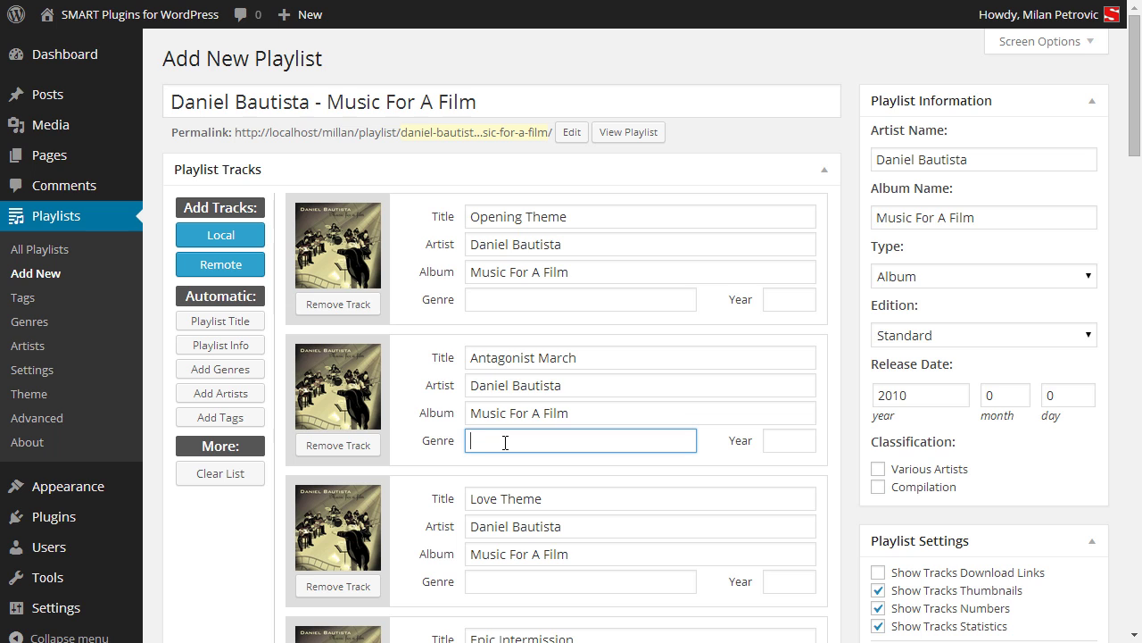
pyautogui.click(205, 395)
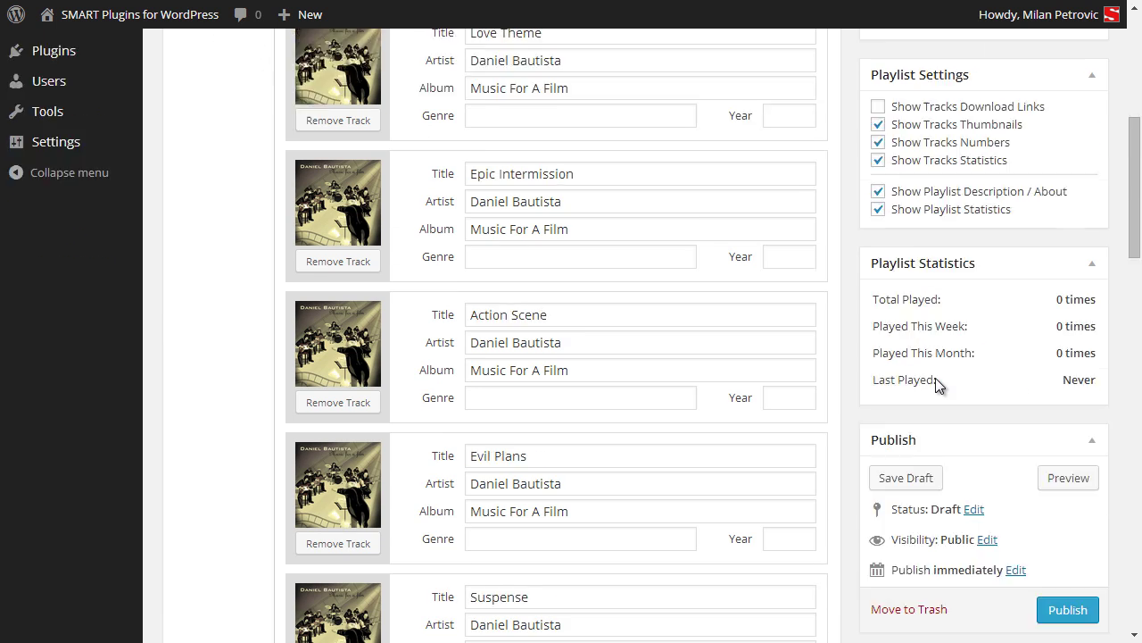
# Add the tags "2010" and "Instrumental" to the playlist
pyautogui.scroll(-4, 935, 378)
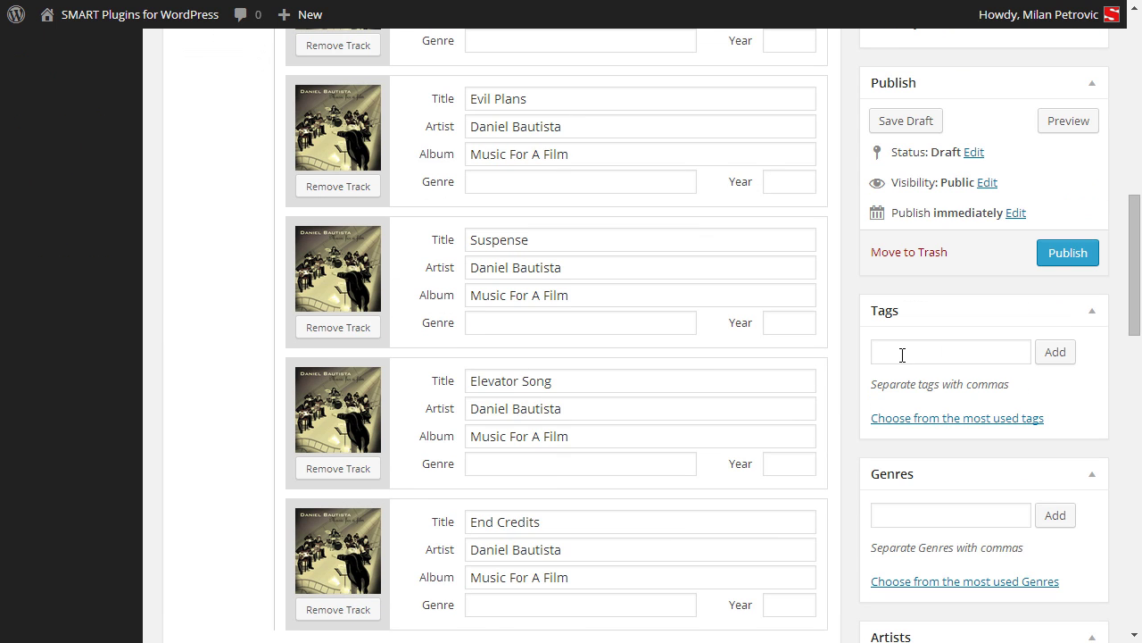
pyautogui.click(902, 354)
pyautogui.write('2010')
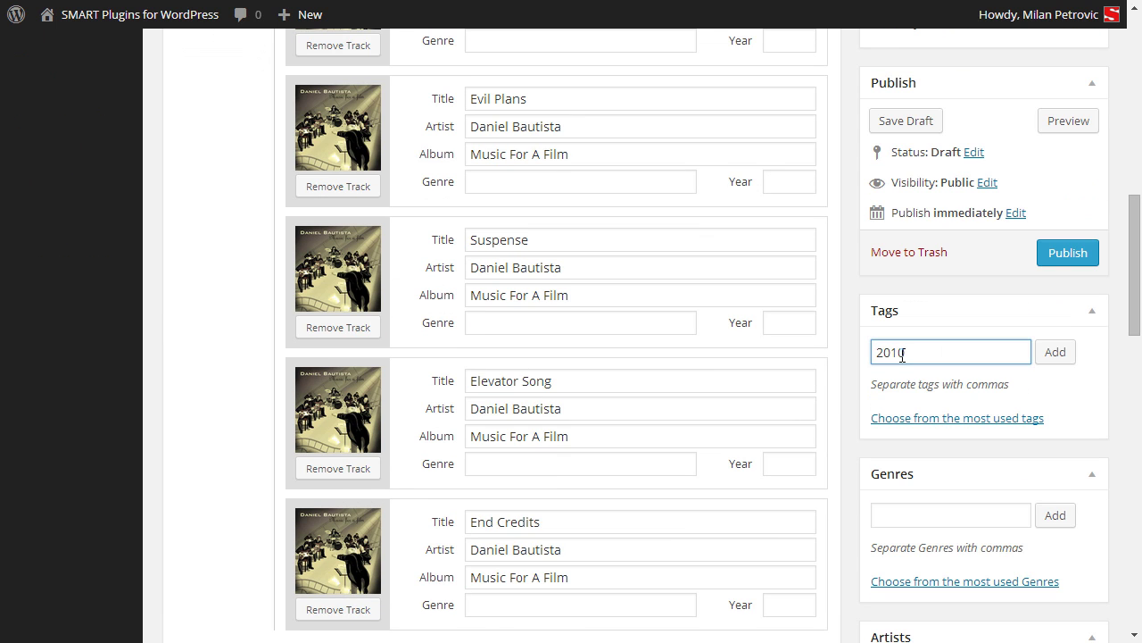
pyautogui.write(', Instrumental')
pyautogui.press('Return')
# Add the genre "Progressive Rock" to the playlist
pyautogui.scroll(-1, 902, 354)
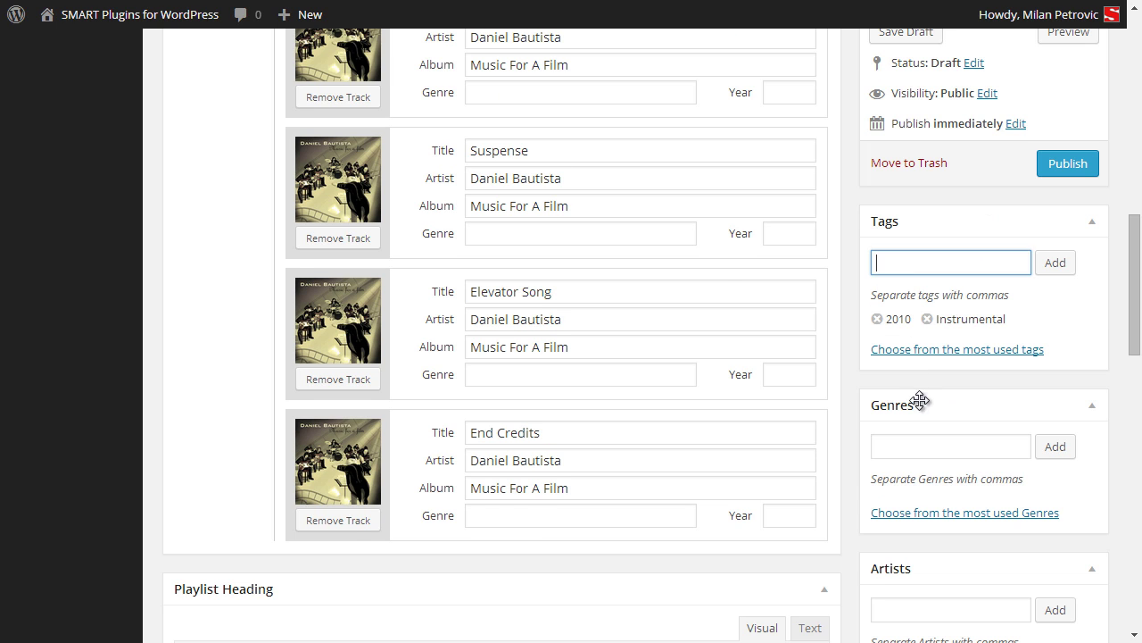
pyautogui.click(922, 446)
pyautogui.write('P')
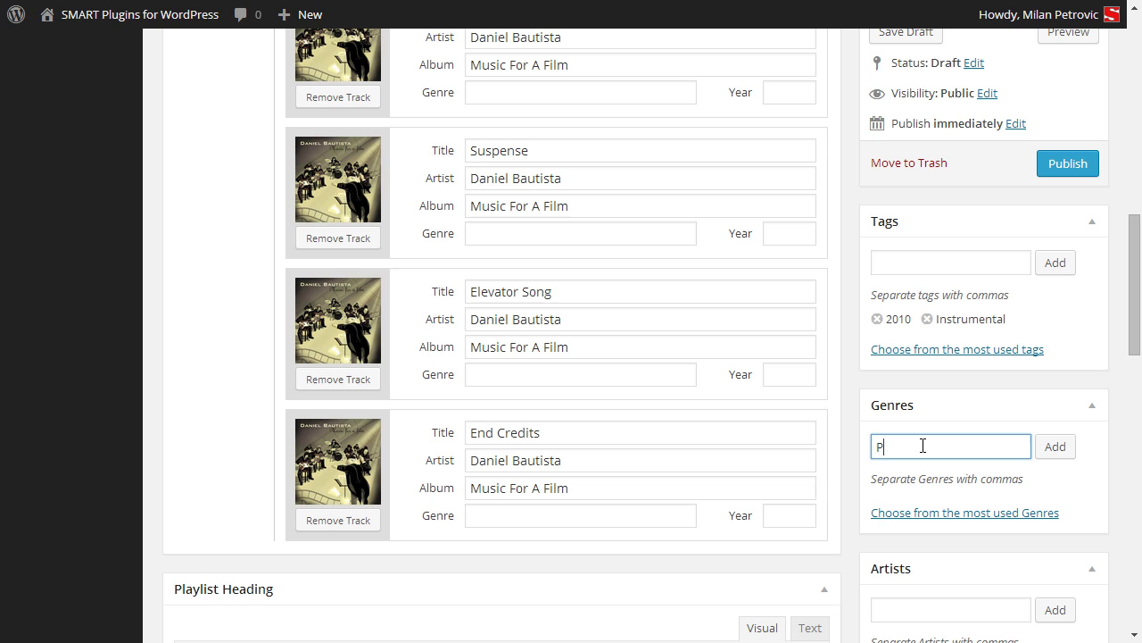
pyautogui.write('rogrsssive Rock')
pyautogui.click(1057, 449)
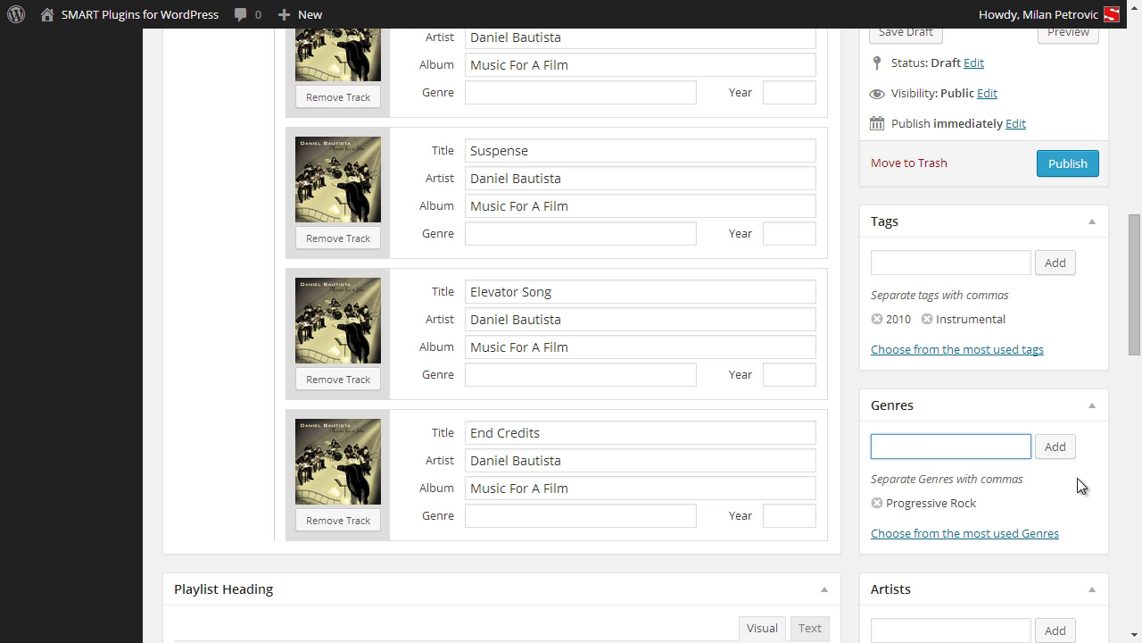
# Set the "Music for a film" album cover from the media library as the playlist's featured image
pyautogui.scroll(-2, 1077, 477)
pyautogui.scroll(-2, 1090, 485)
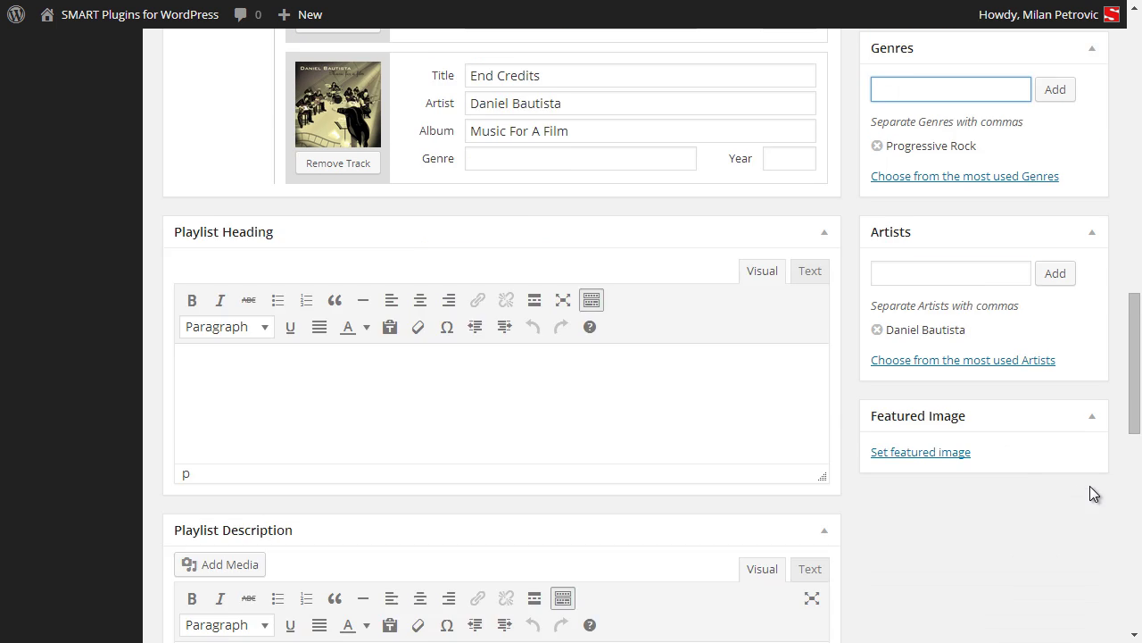
pyautogui.scroll(1, 1085, 484)
pyautogui.click(931, 542)
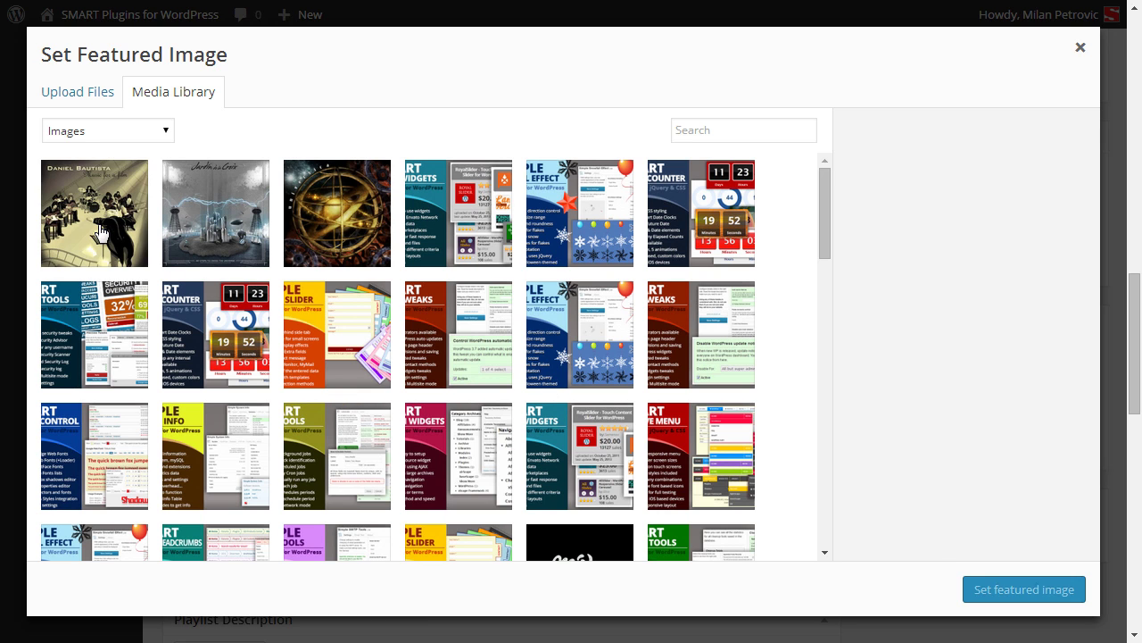
pyautogui.click(126, 235)
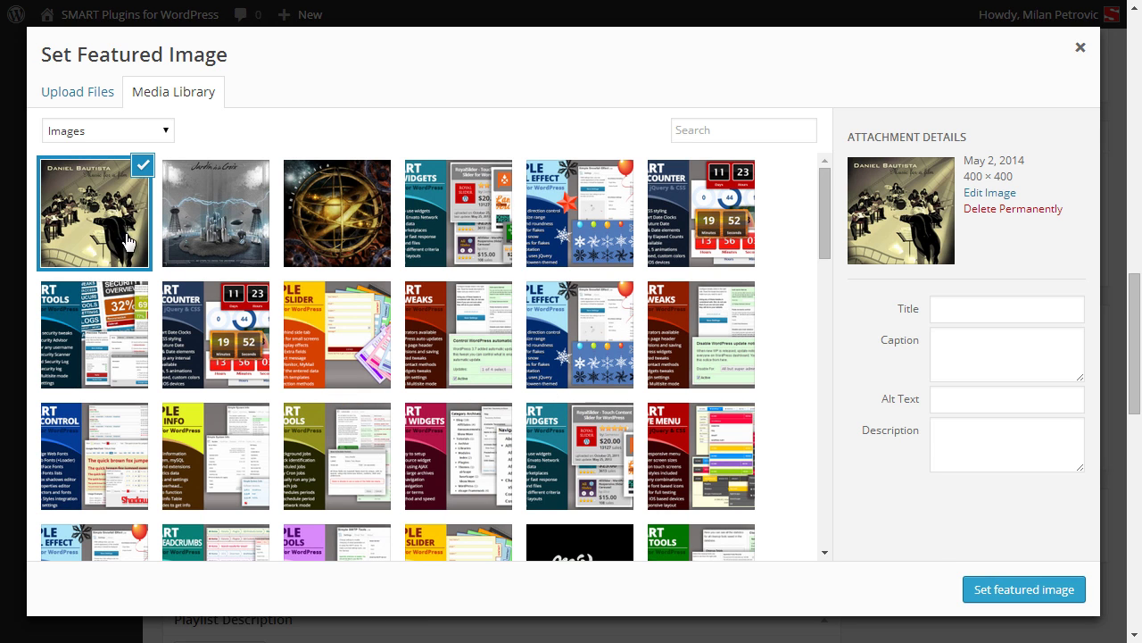
pyautogui.click(1040, 588)
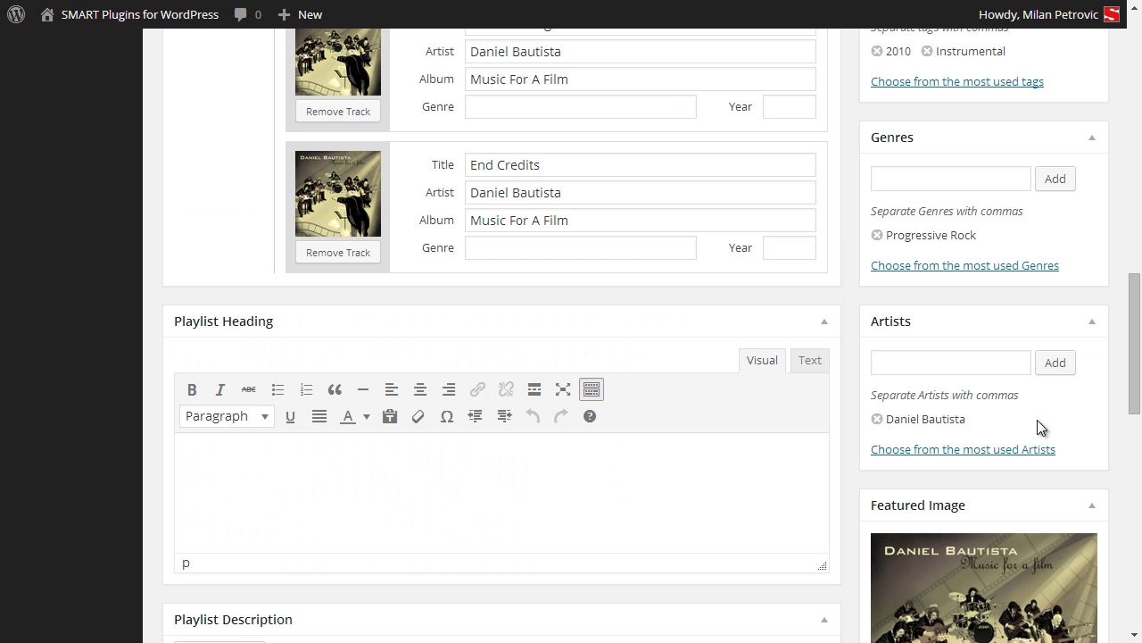
# Look over the playlist's featured image and its heading, description and excerpt fields
pyautogui.scroll(-5, 1037, 419)
pyautogui.scroll(4, 319, 309)
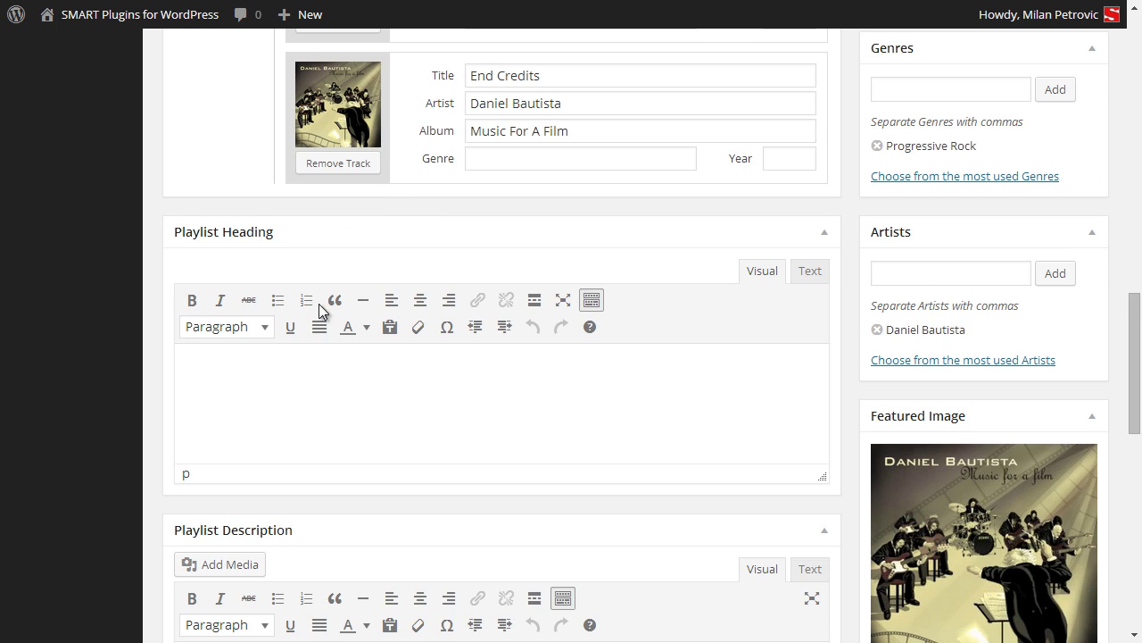
pyautogui.click(314, 389)
pyautogui.scroll(-3, 392, 394)
pyautogui.click(340, 436)
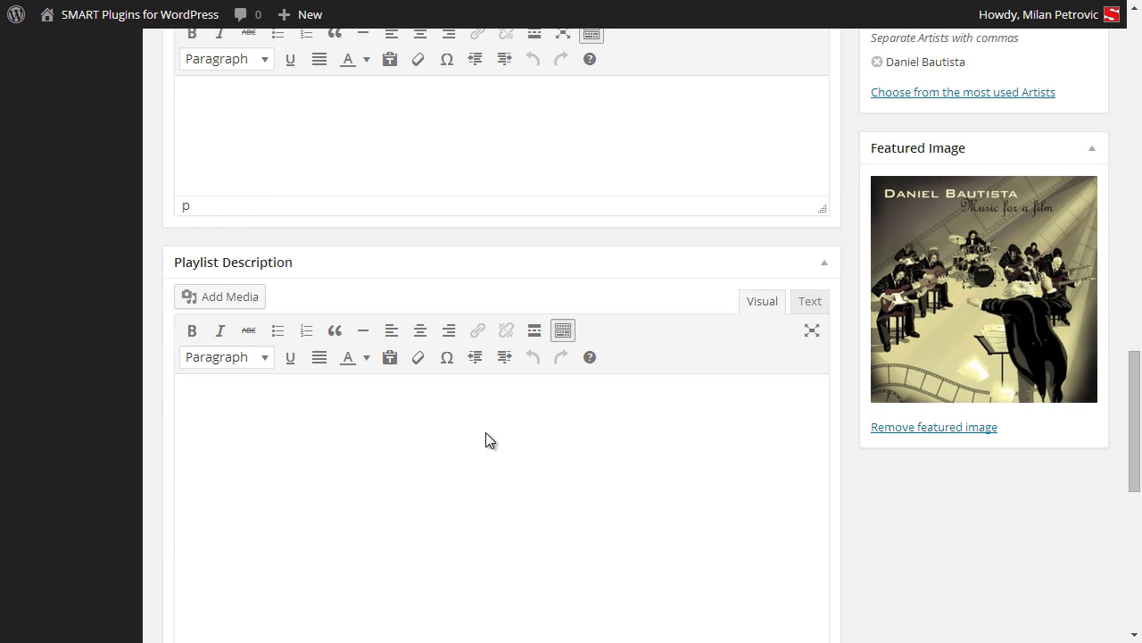
pyautogui.scroll(-3, 486, 432)
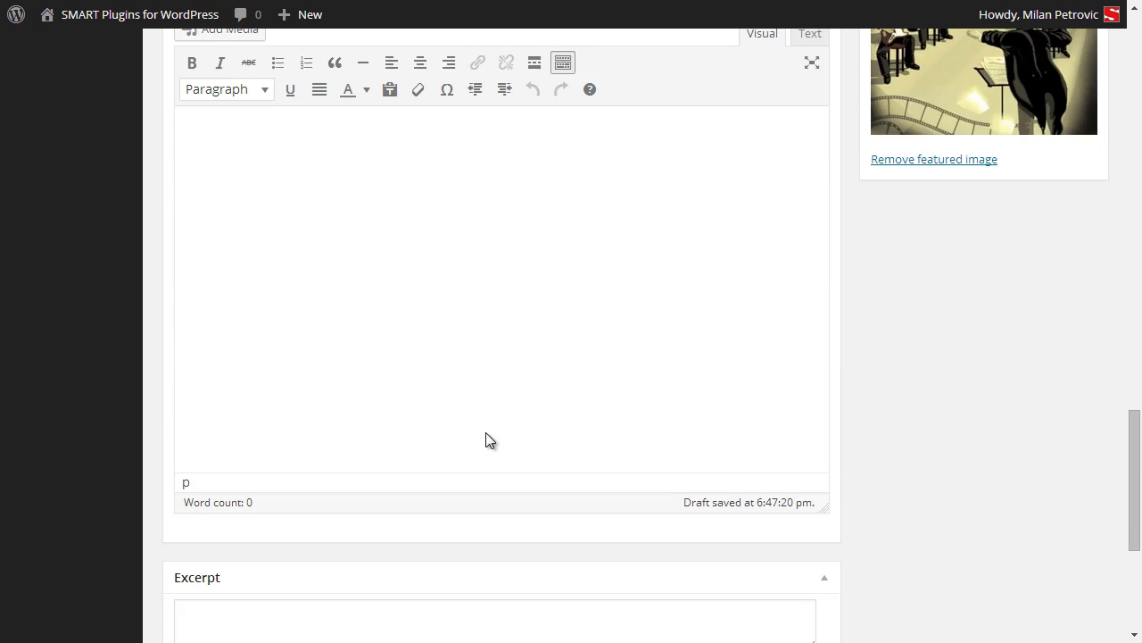
# Publish the "Daniel Bautista - Music For A Film" playlist
pyautogui.scroll(12, 485, 432)
pyautogui.scroll(8, 486, 432)
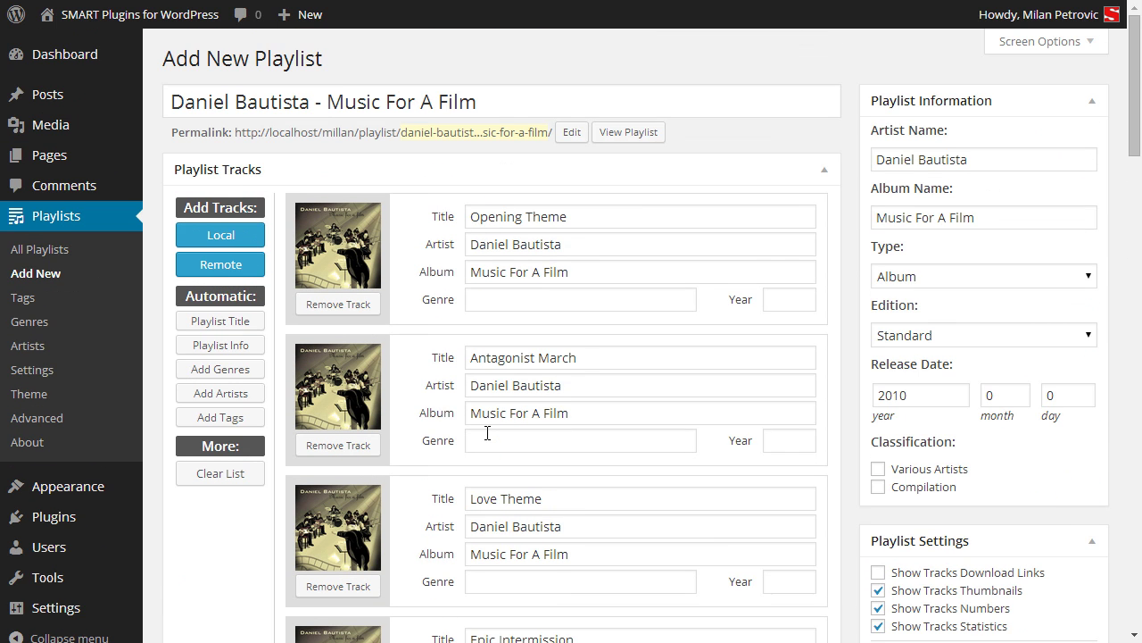
pyautogui.scroll(-8, 487, 433)
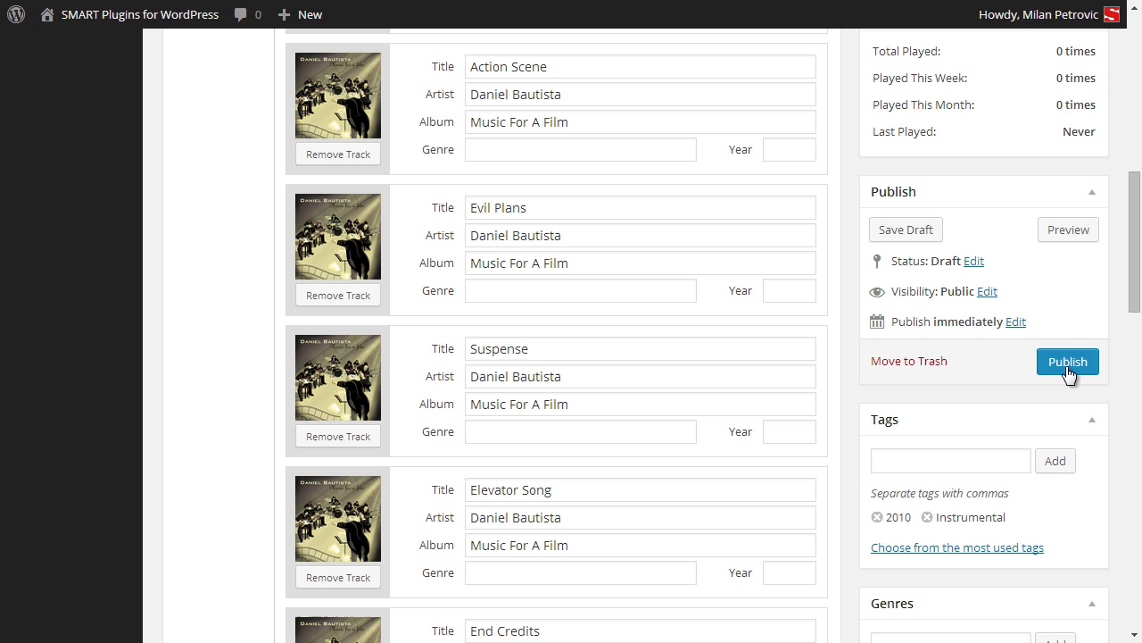
pyautogui.click(1068, 364)
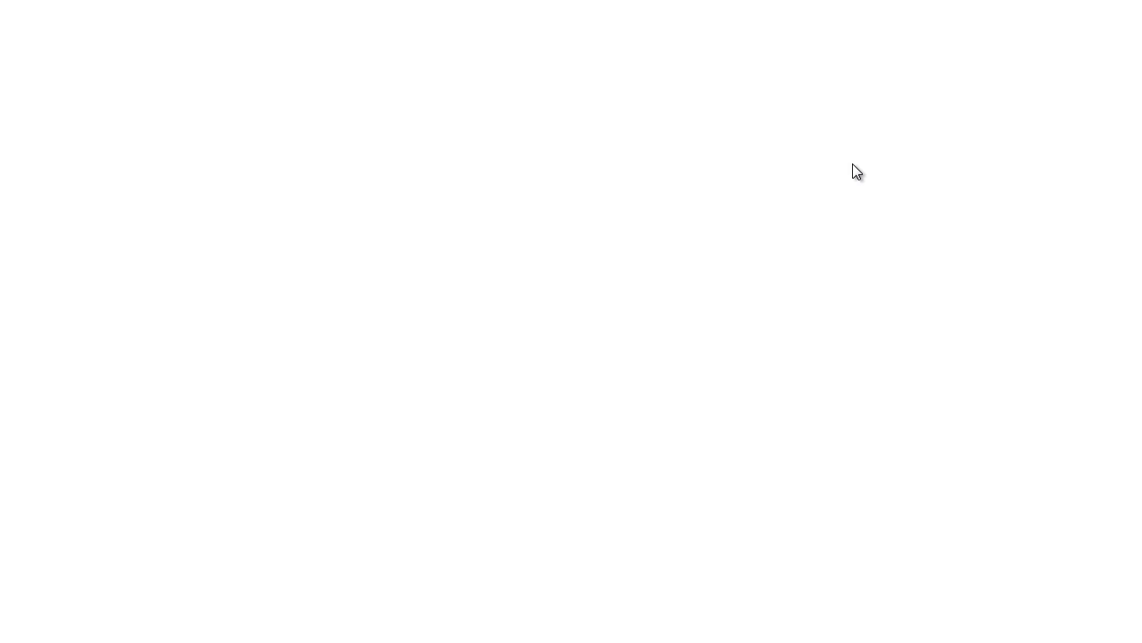
# Examine the published playlist page's album details, statistics and related playlists, and show the play statistics of the "Opening Theme" track
pyautogui.scroll(-3, 575, 219)
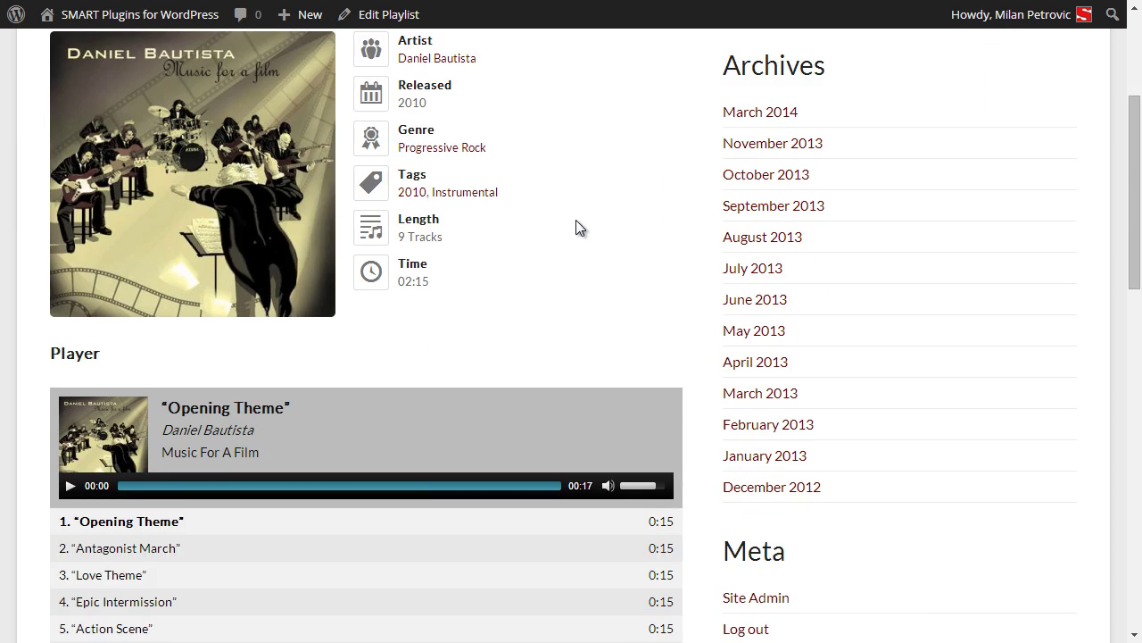
pyautogui.scroll(1, 575, 227)
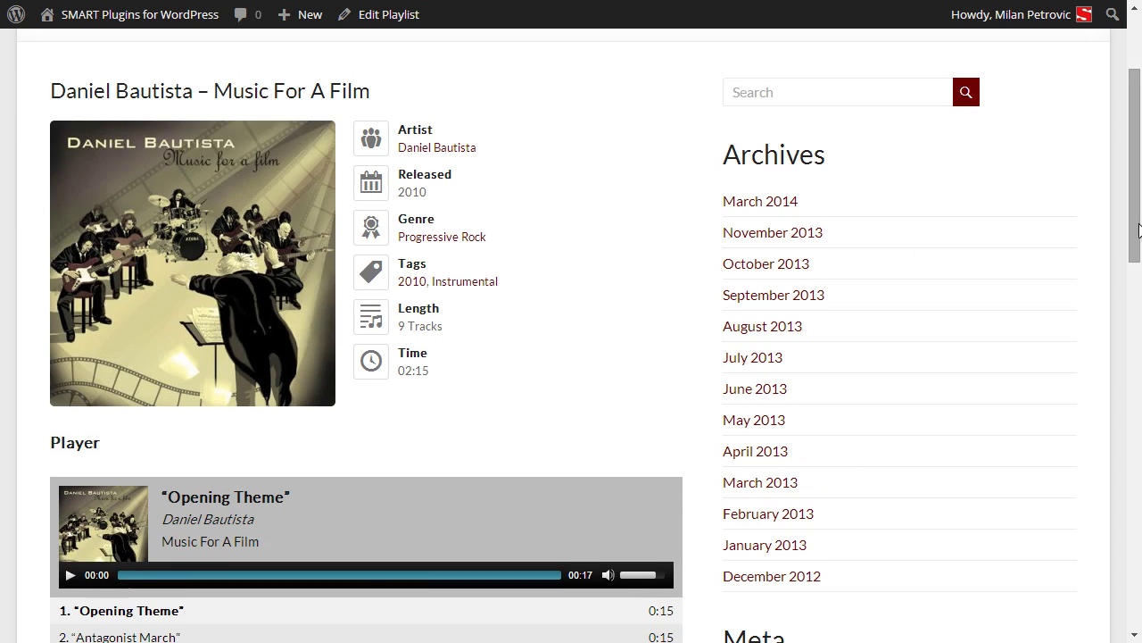
pyautogui.moveTo(1139, 230); pyautogui.dragTo(1139, 246)
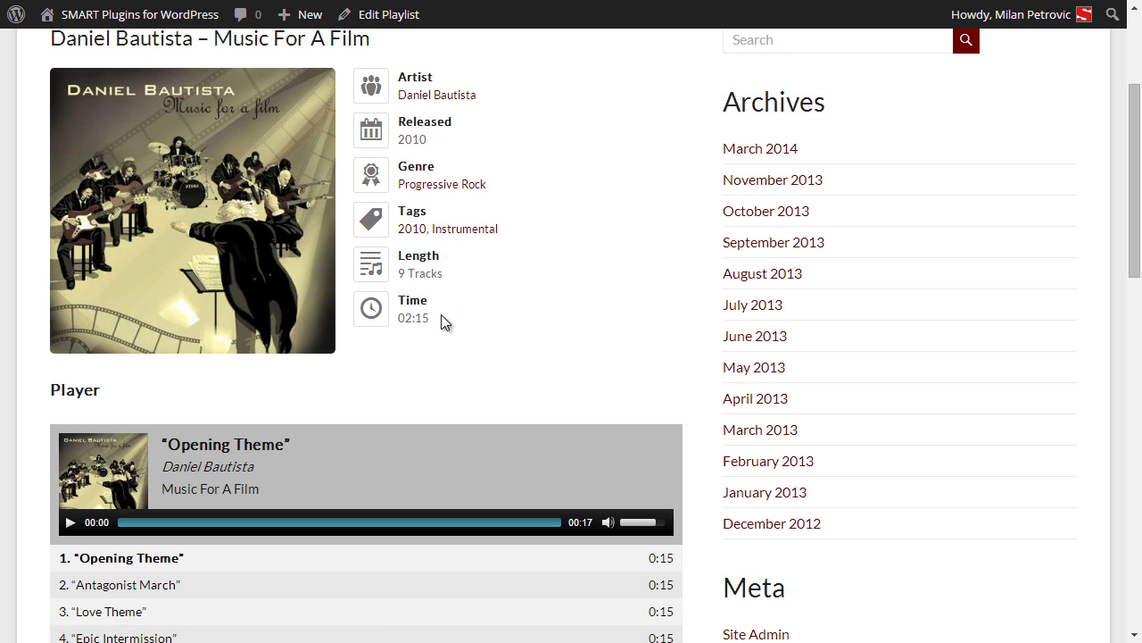
pyautogui.scroll(-3, 526, 308)
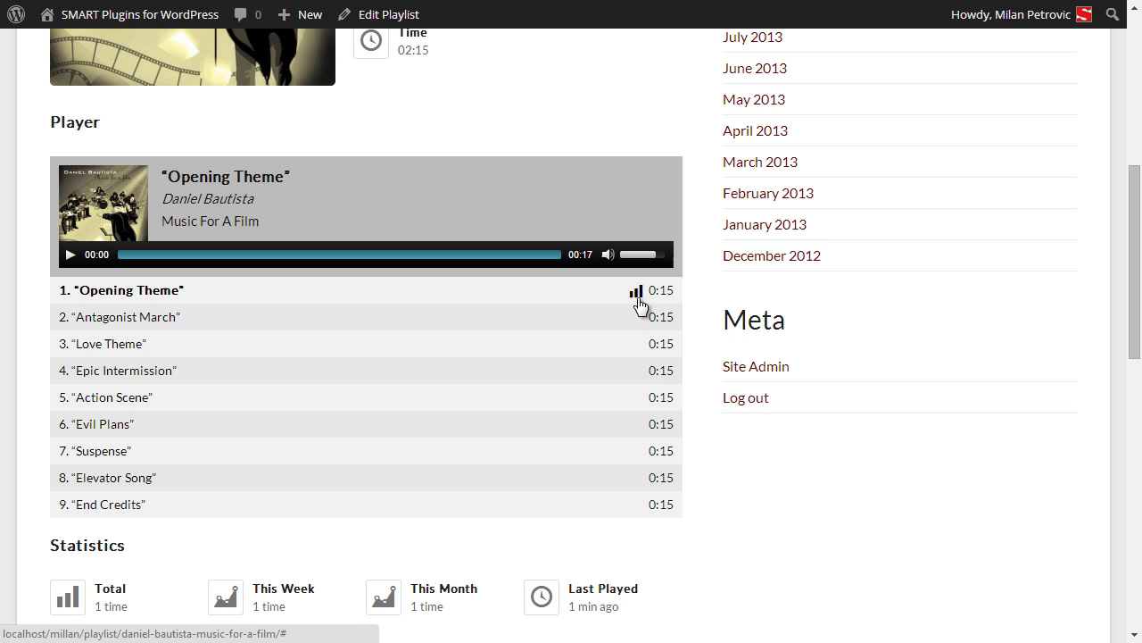
pyautogui.click(637, 295)
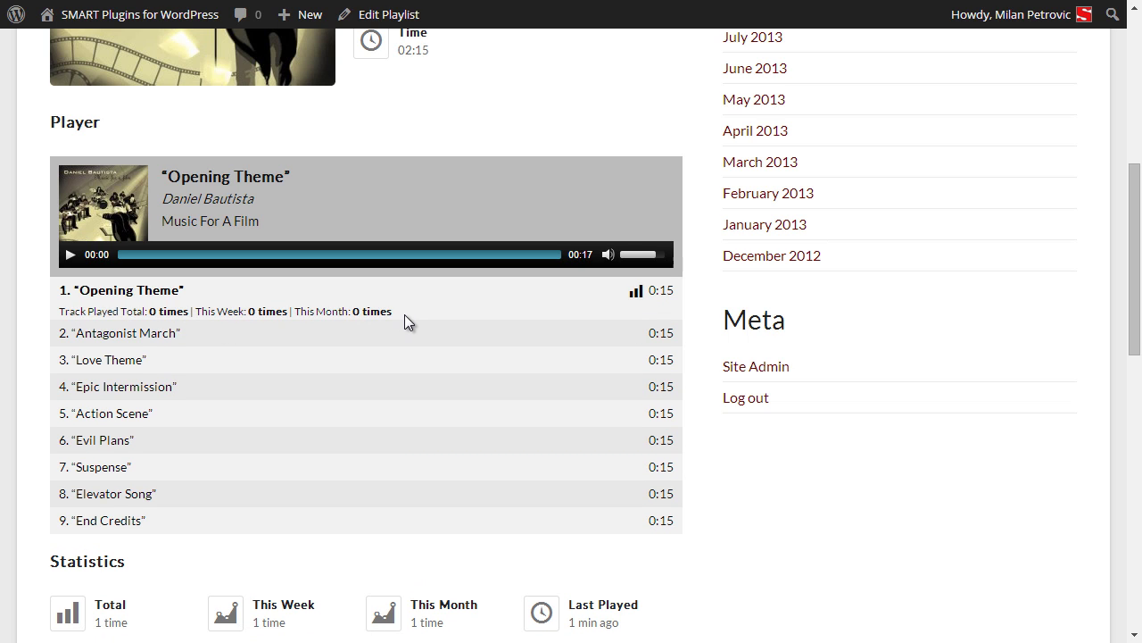
pyautogui.scroll(-2, 701, 325)
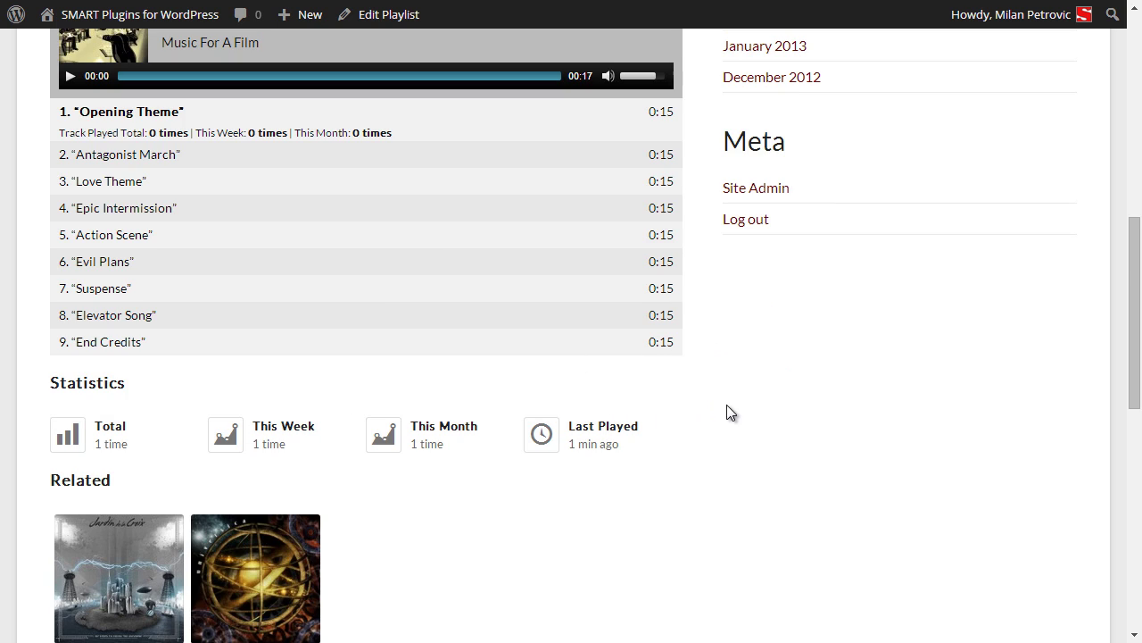
pyautogui.scroll(-2, 727, 405)
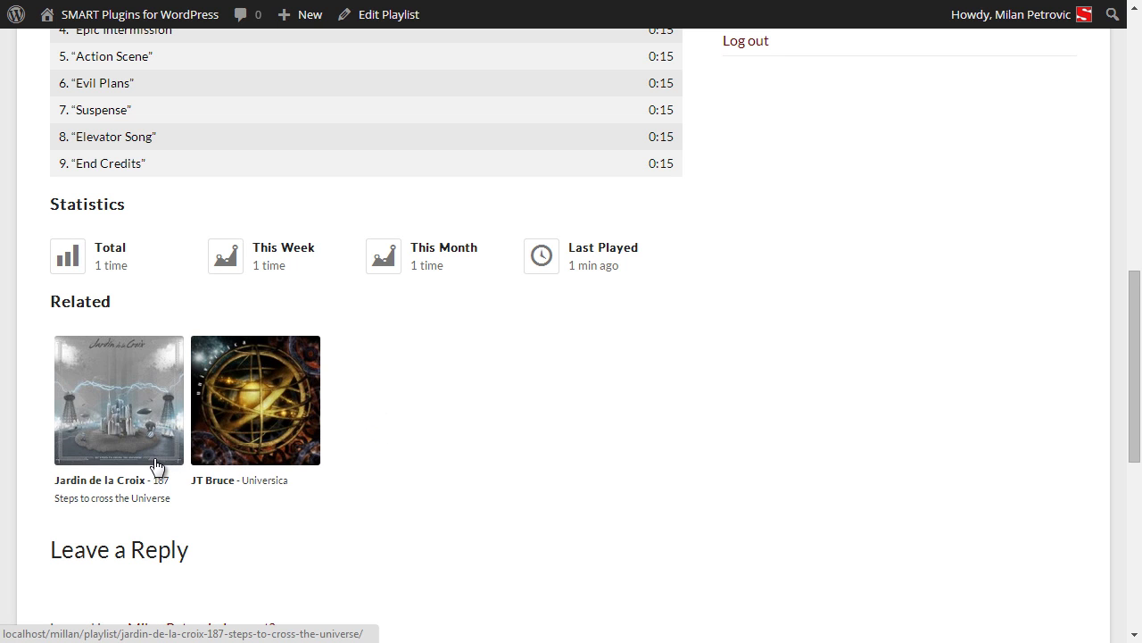
# Play the tracks "Epic Intermission", "Evil Plans" and "Love Theme" in the playlist player, lowering the volume during playback
pyautogui.scroll(3, 772, 475)
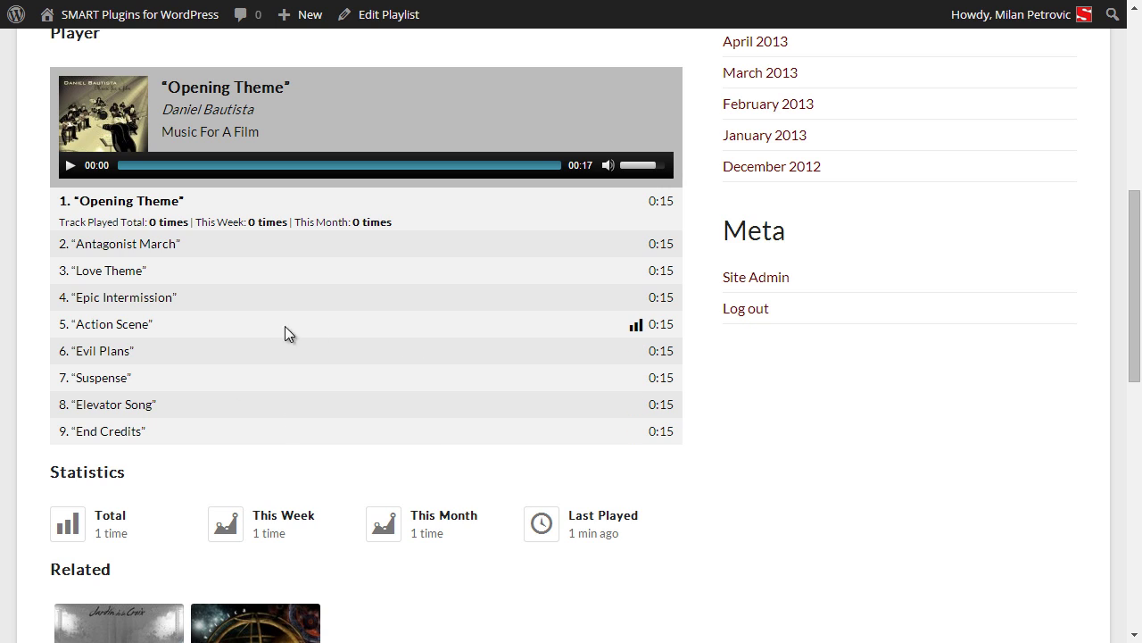
pyautogui.click(197, 300)
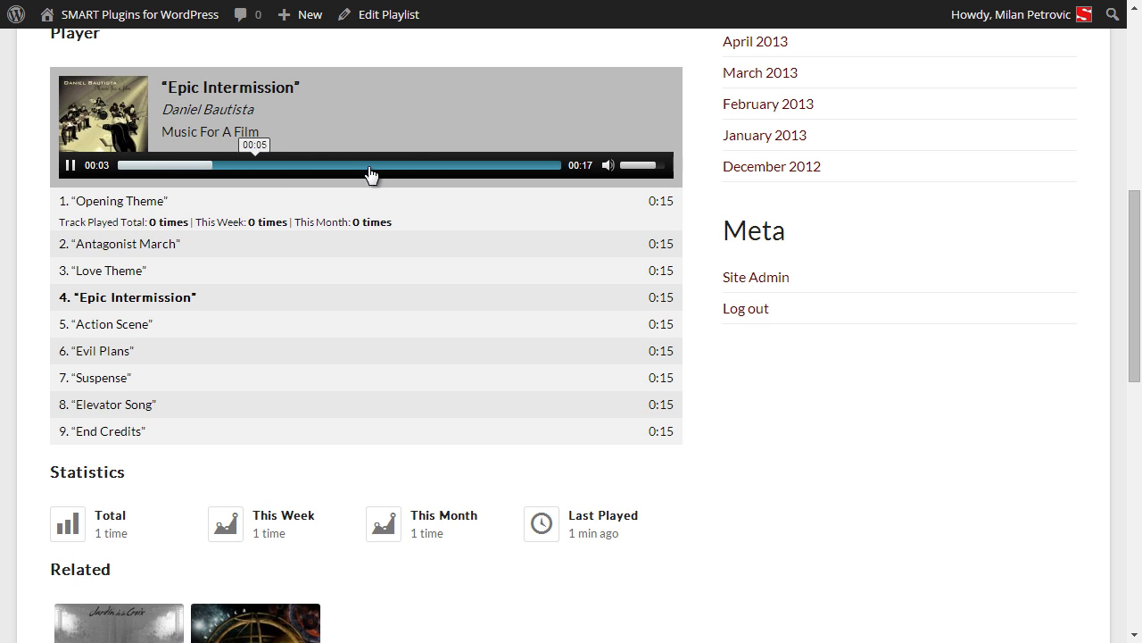
pyautogui.moveTo(635, 166); pyautogui.dragTo(643, 167)
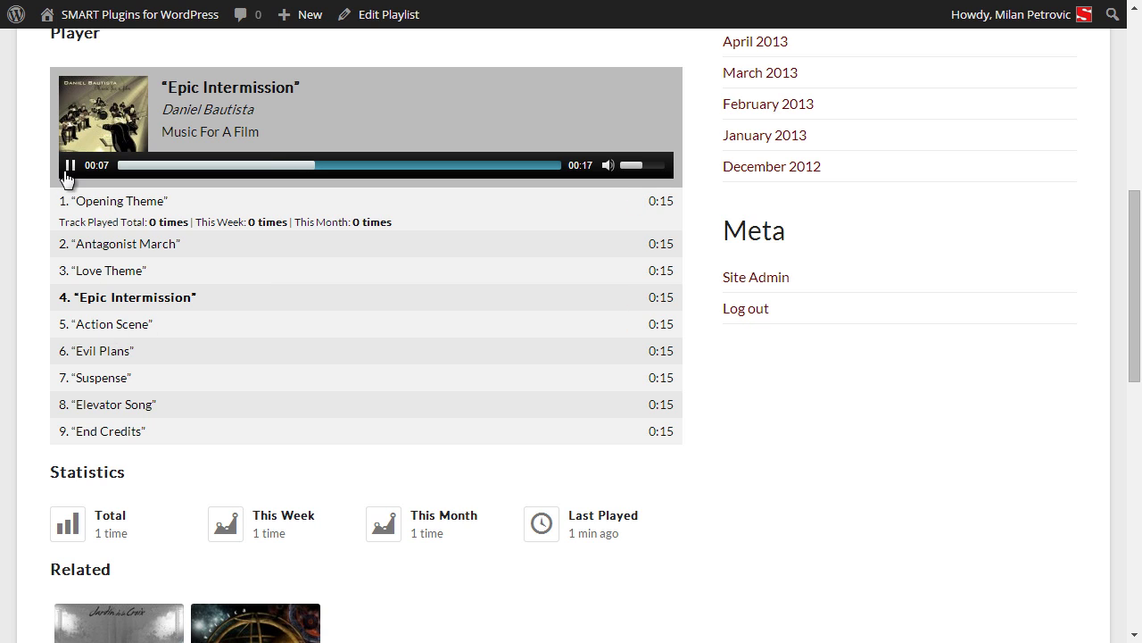
pyautogui.click(93, 357)
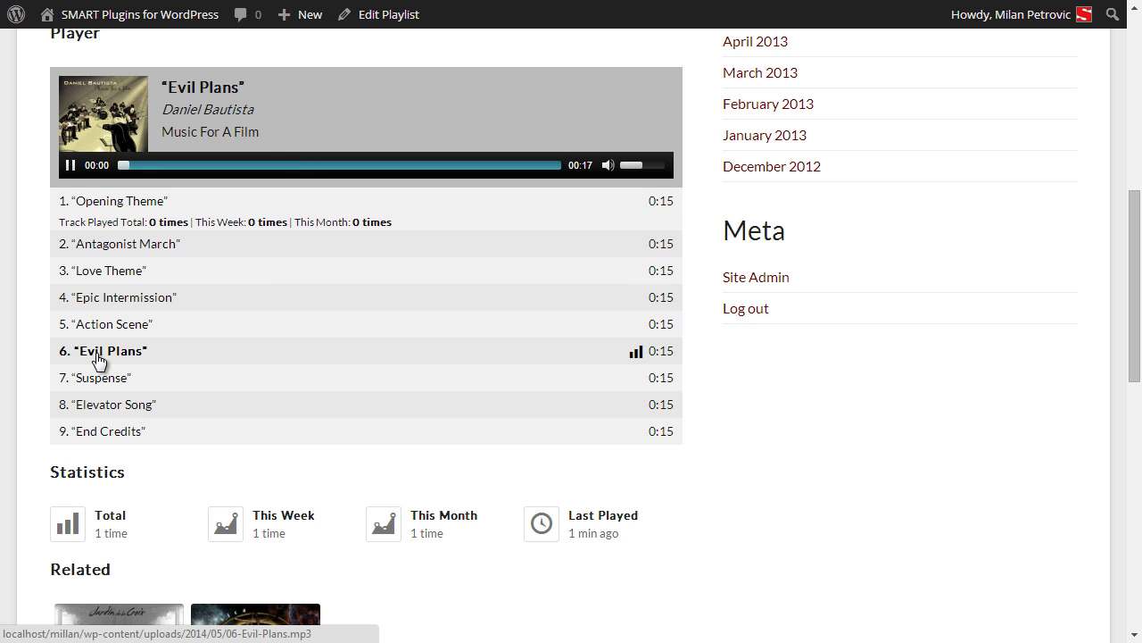
pyautogui.click(113, 273)
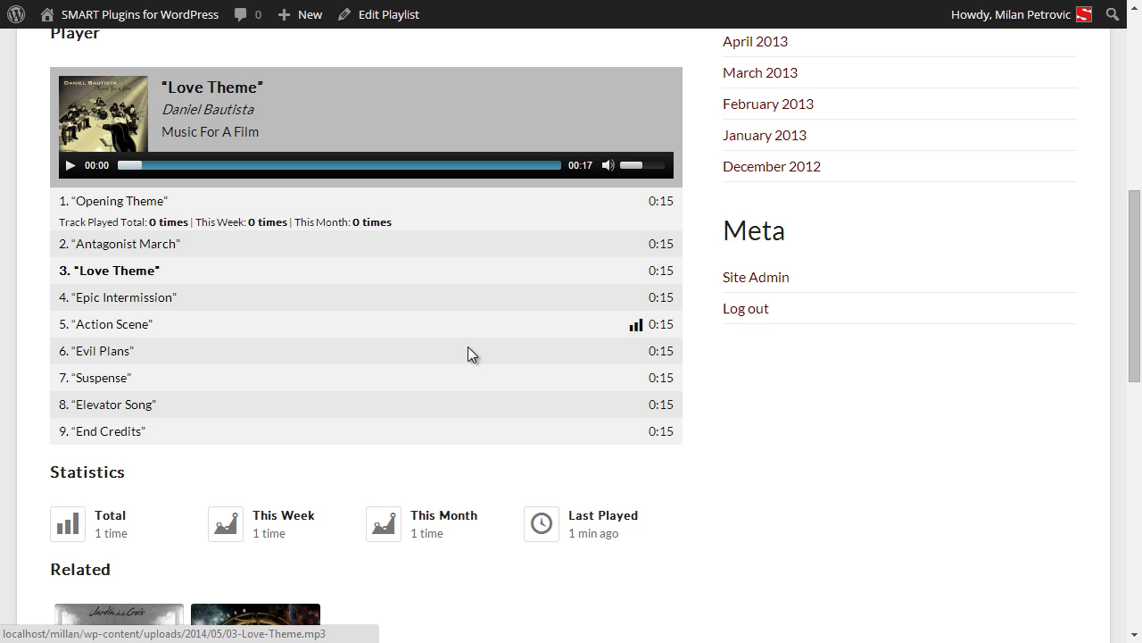
# Open the related playlist "JT Bruce - Universica" from the published playlist page
pyautogui.scroll(1, 553, 366)
pyautogui.scroll(3, 649, 389)
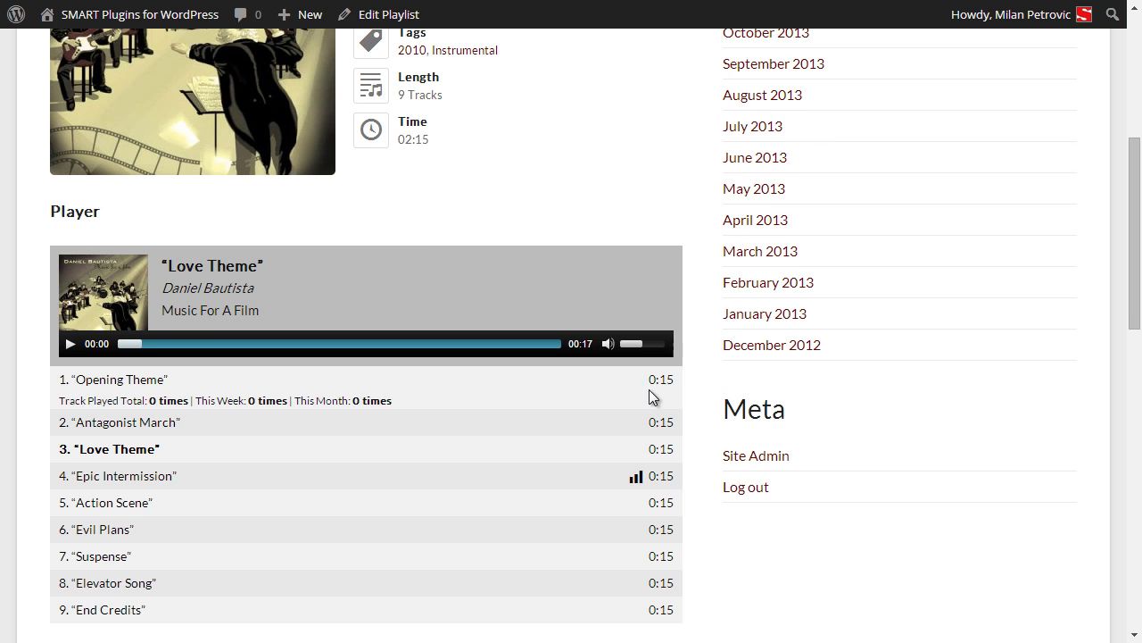
pyautogui.scroll(2, 649, 389)
pyautogui.scroll(-11, 649, 389)
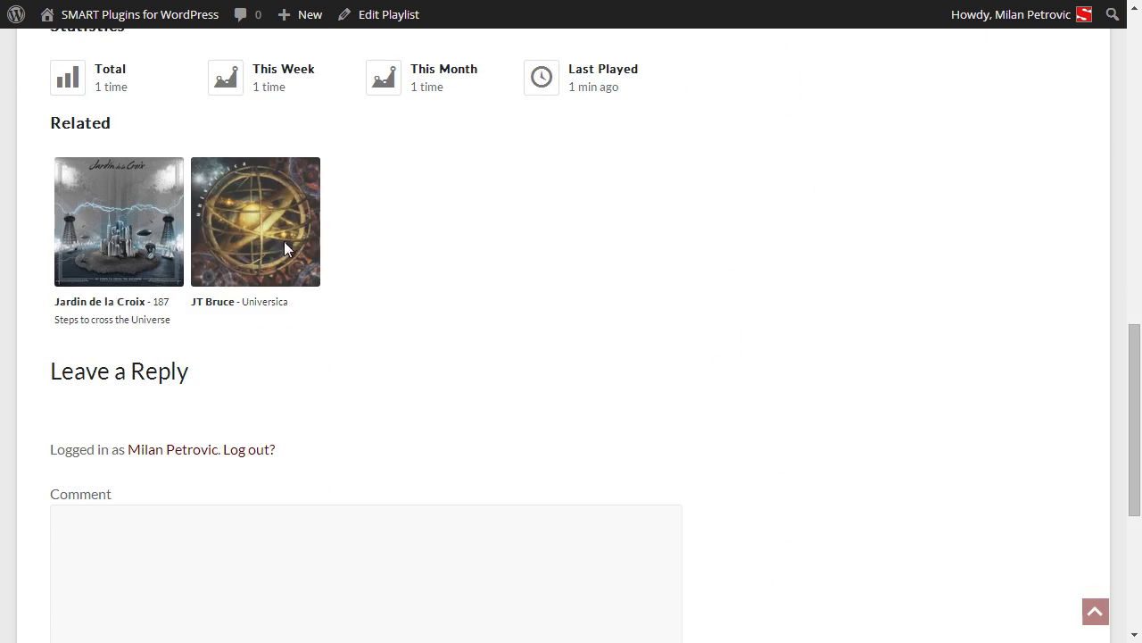
pyautogui.click(284, 241)
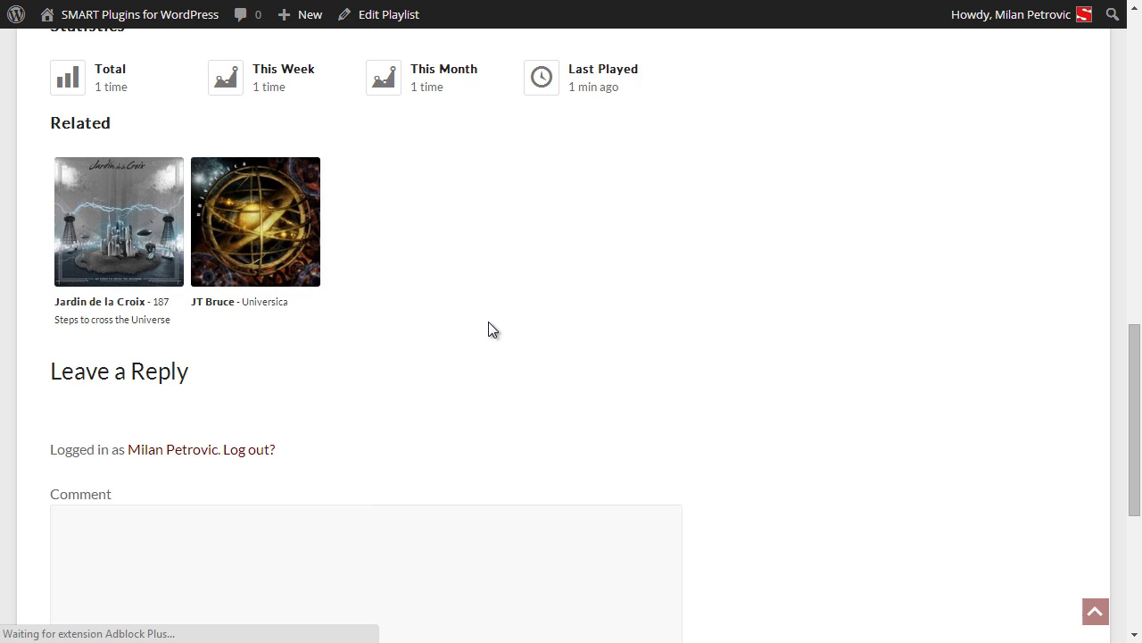
# Examine the Universica playlist's details, tracks, statistics and related playlists, and open the site's Playlists archive
pyautogui.scroll(-4, 607, 338)
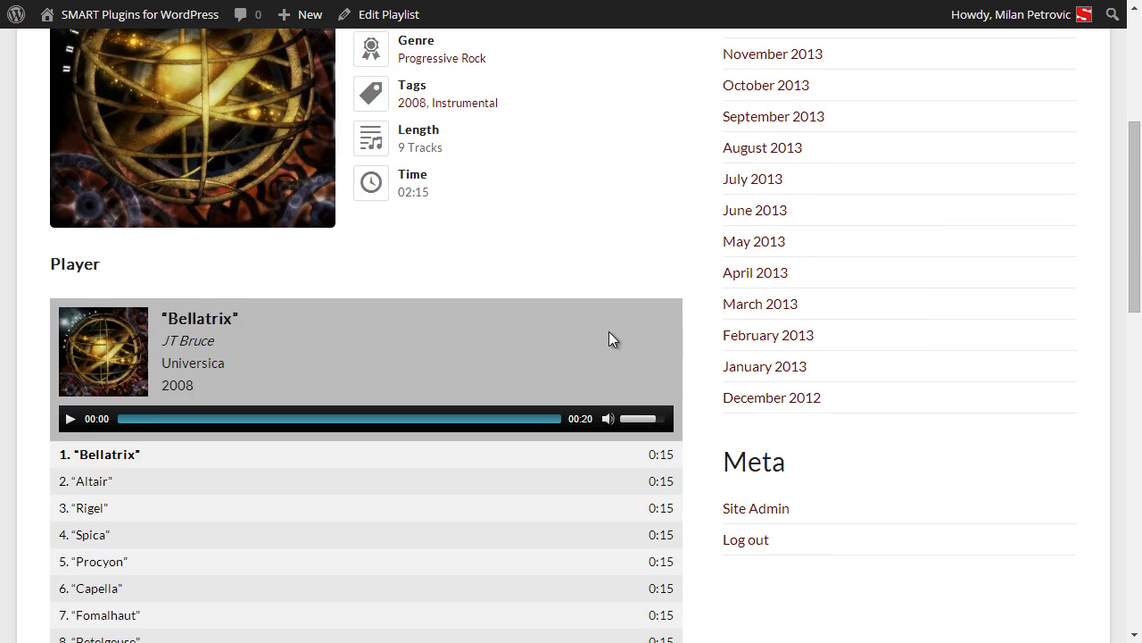
pyautogui.scroll(-4, 610, 332)
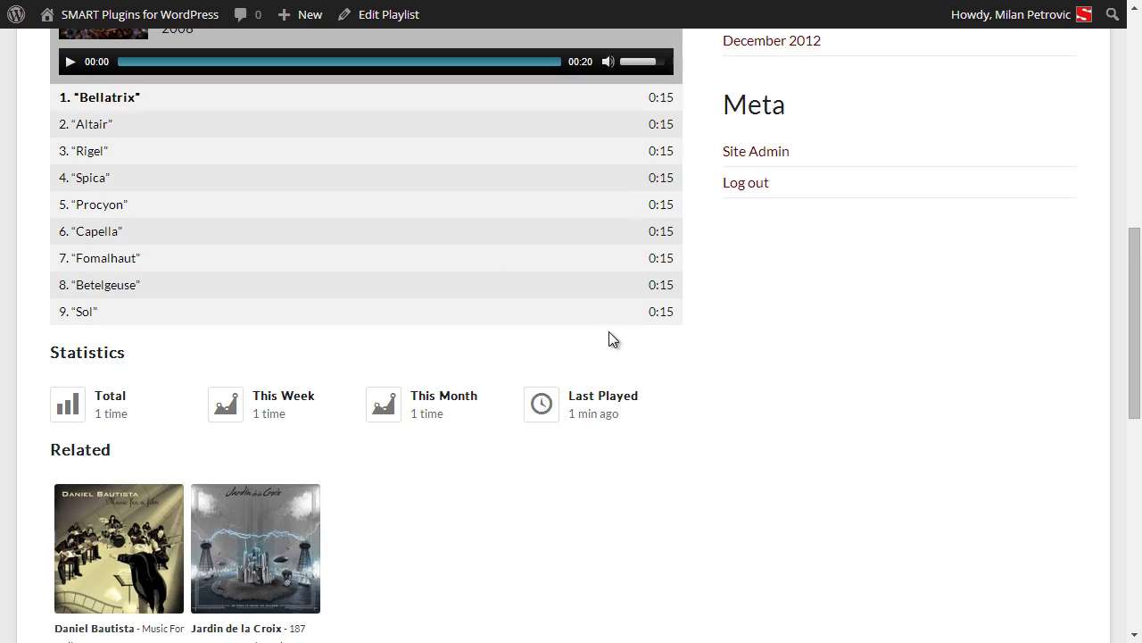
pyautogui.scroll(3, 608, 339)
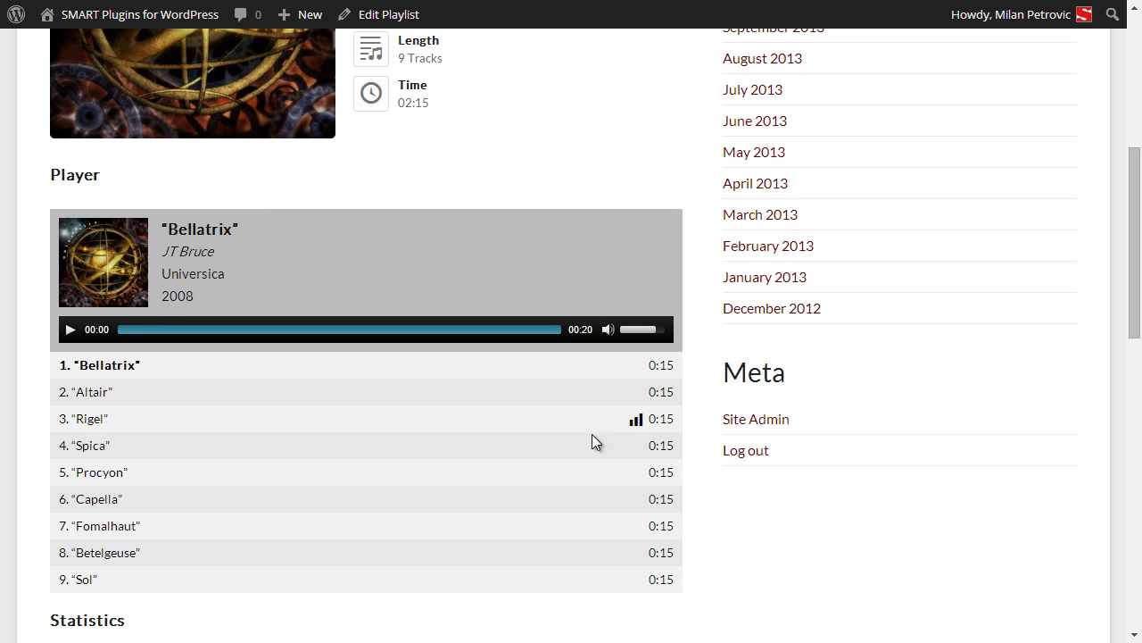
pyautogui.scroll(-3, 615, 439)
pyautogui.scroll(3, 615, 439)
pyautogui.scroll(5, 615, 440)
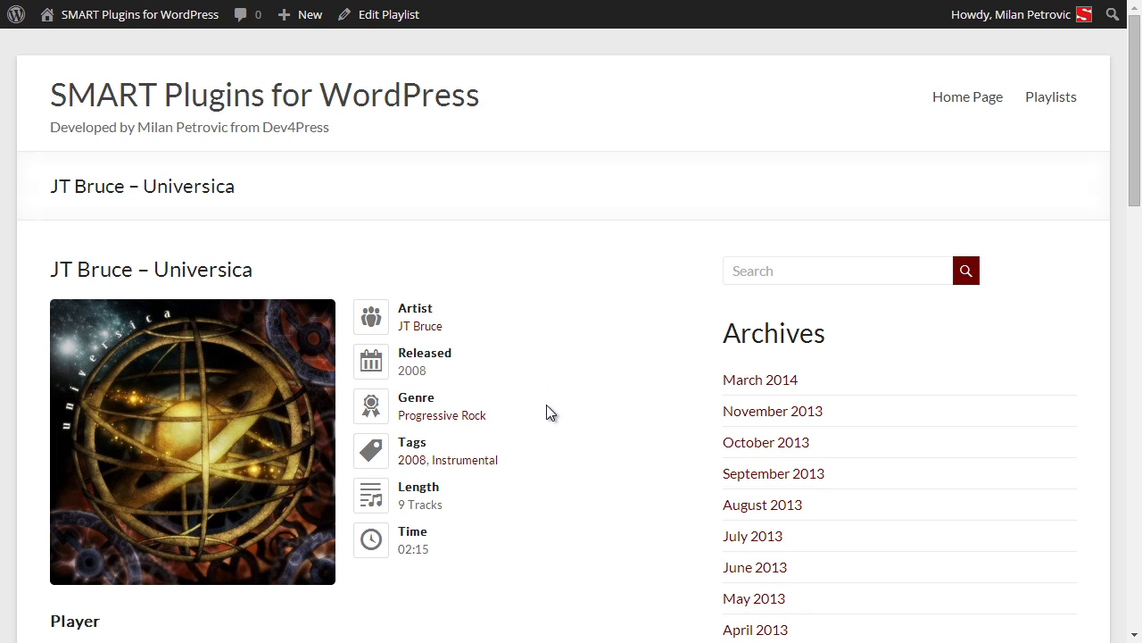
pyautogui.click(1044, 105)
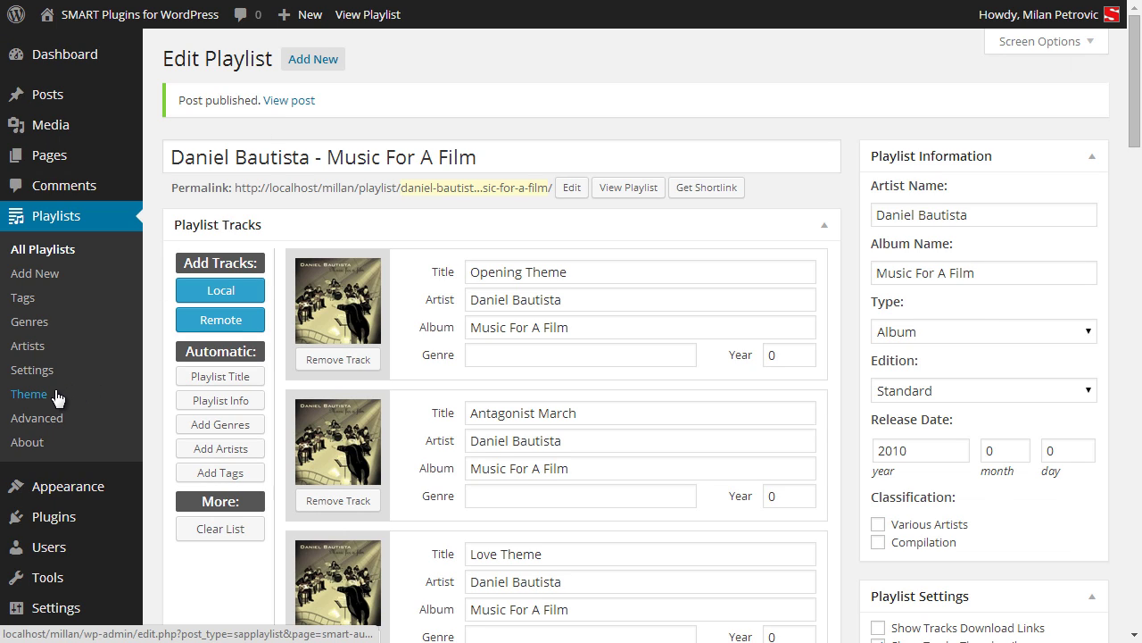
# Set the plugin theme's Archive Playlist Page loop to Standard, save the settings and reload the Playlists archive page
pyautogui.click(64, 394)
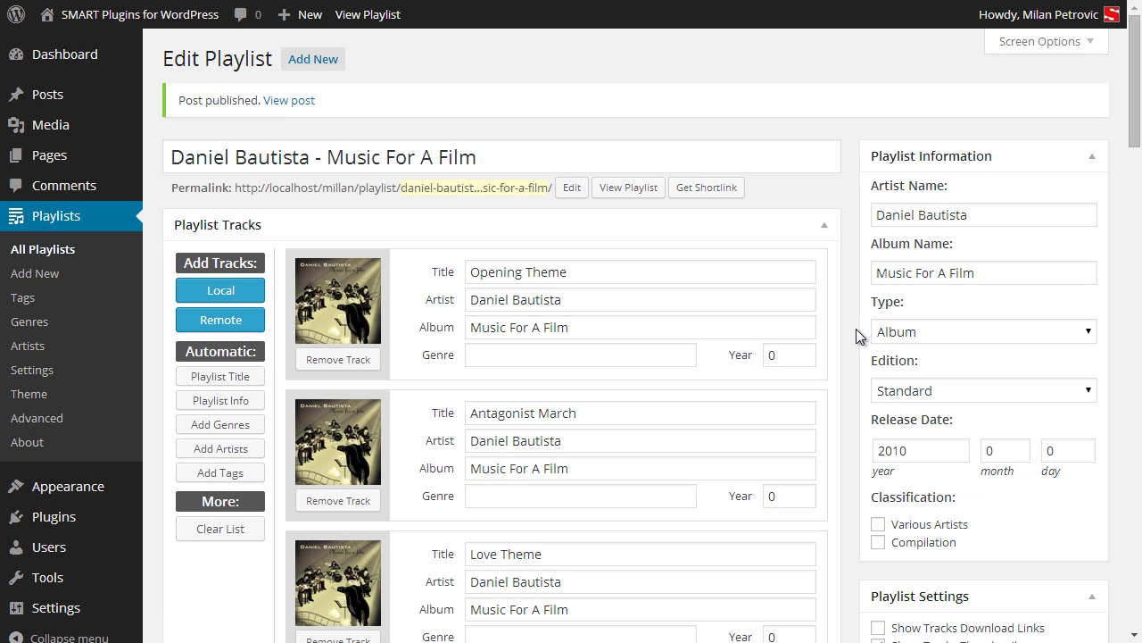
pyautogui.scroll(-2, 700, 460)
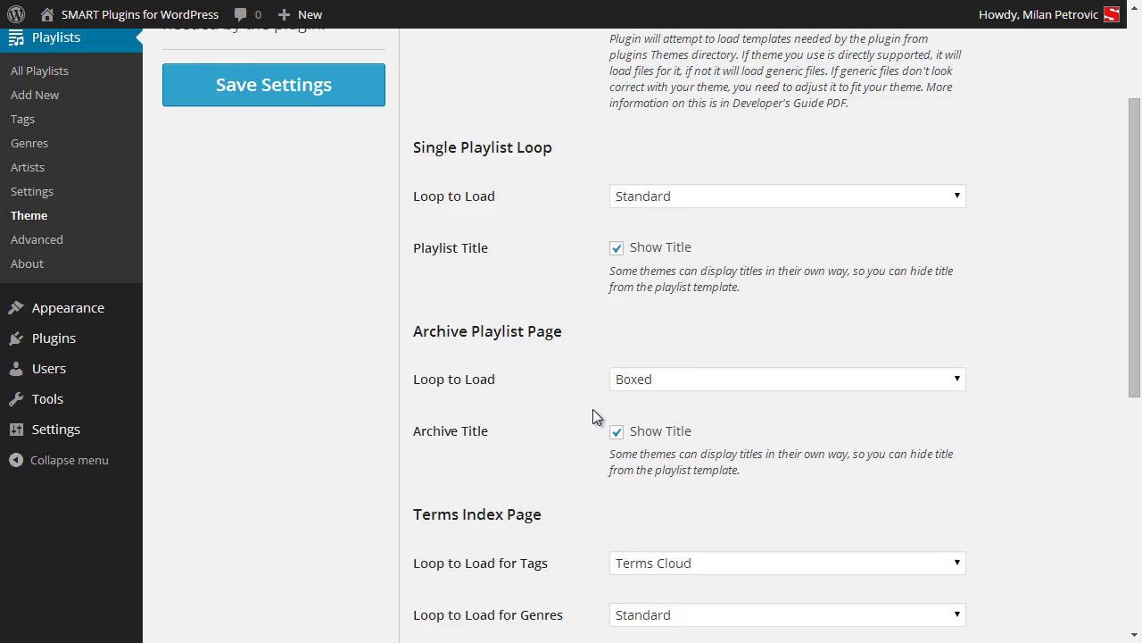
pyautogui.click(697, 386)
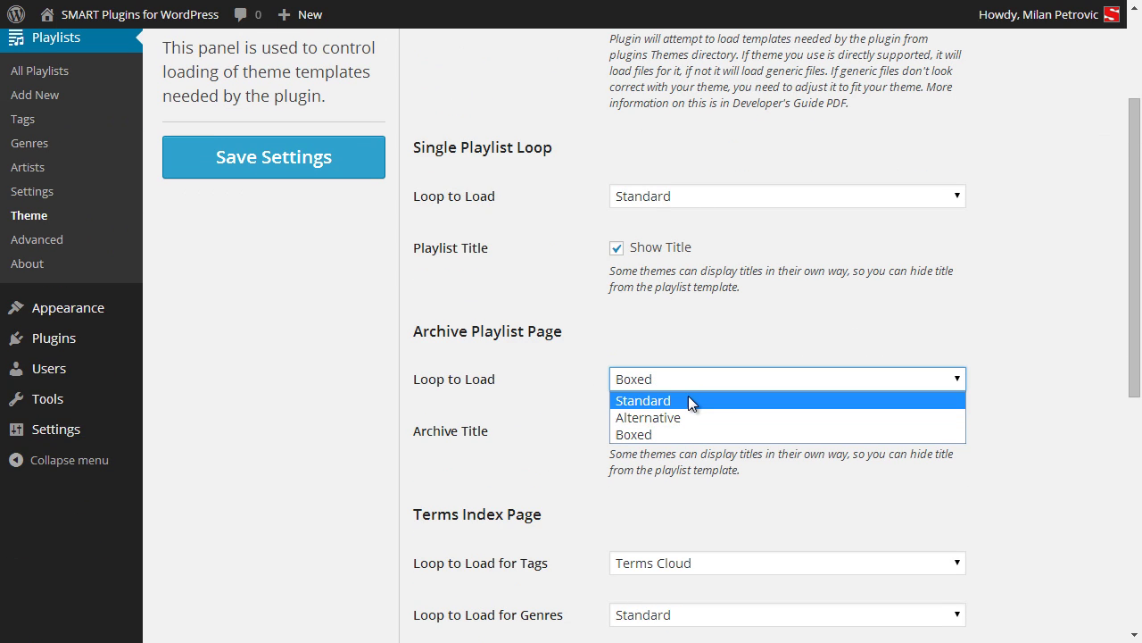
pyautogui.click(683, 402)
pyautogui.click(255, 166)
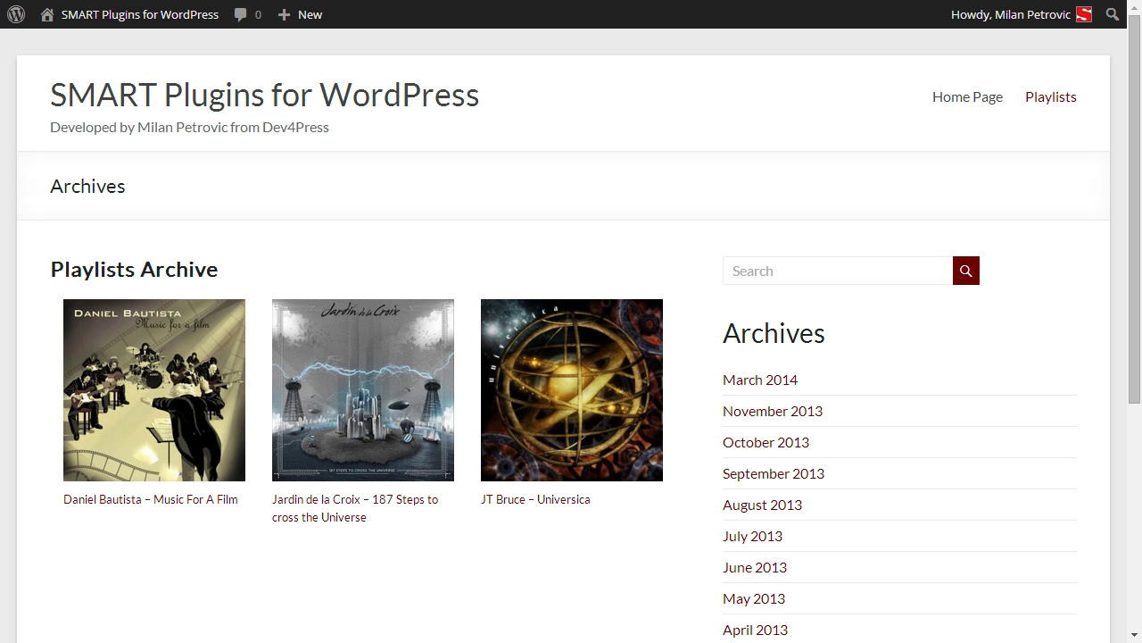
pyautogui.press('F5')
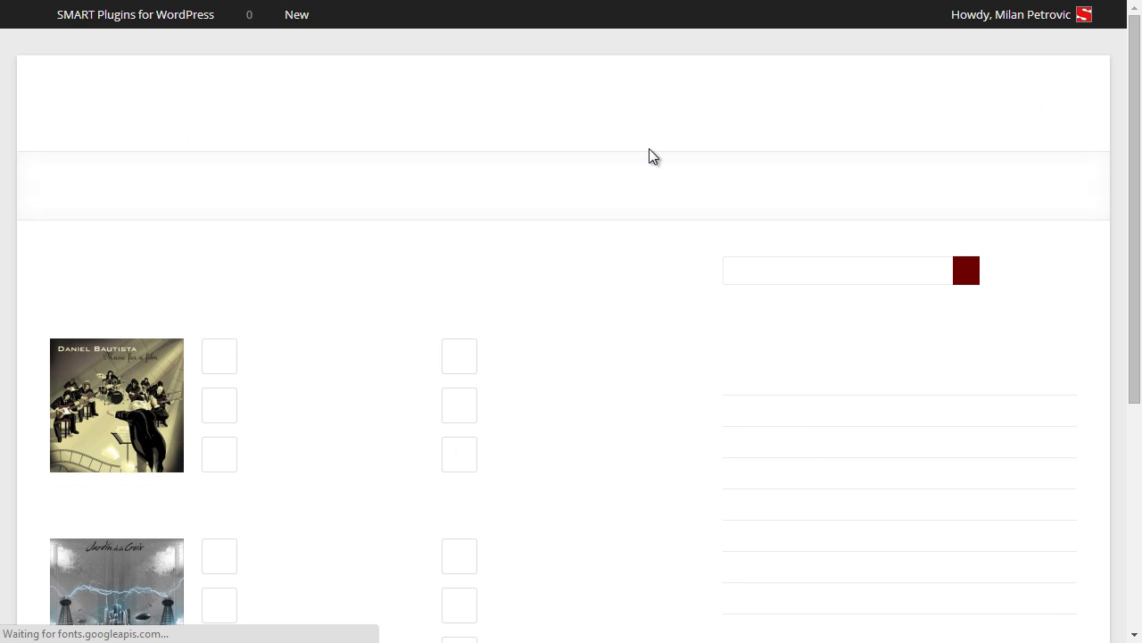
# Review the playlists in the standard archive layout and open the archive for the Instrumental tag
pyautogui.scroll(-2, 665, 170)
pyautogui.scroll(-2, 676, 183)
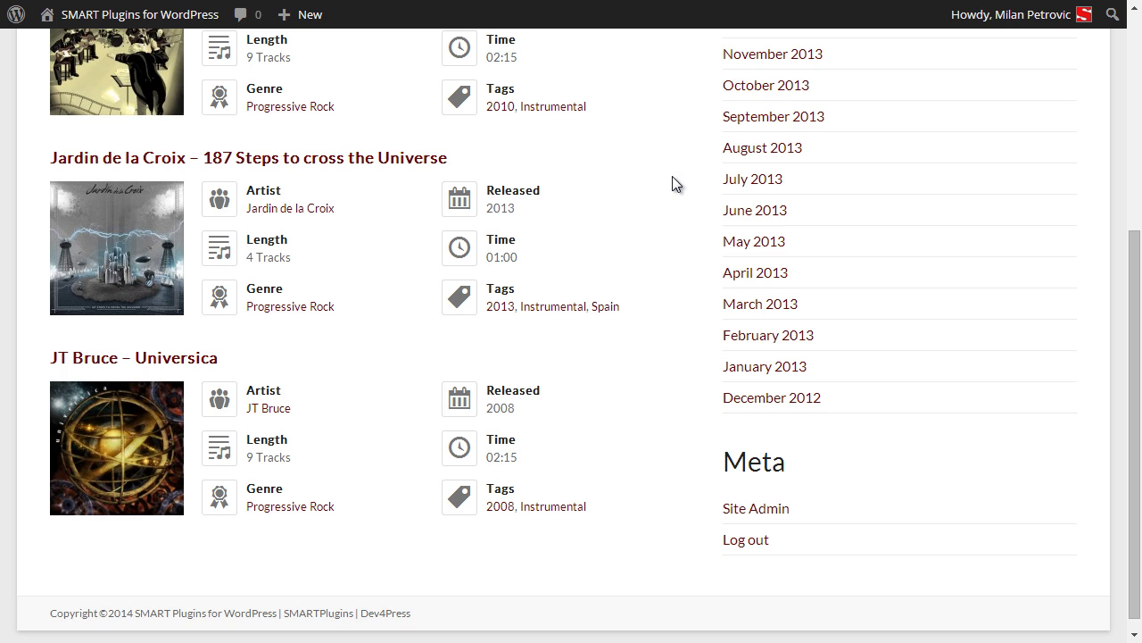
pyautogui.scroll(1, 672, 176)
pyautogui.scroll(-1, 672, 183)
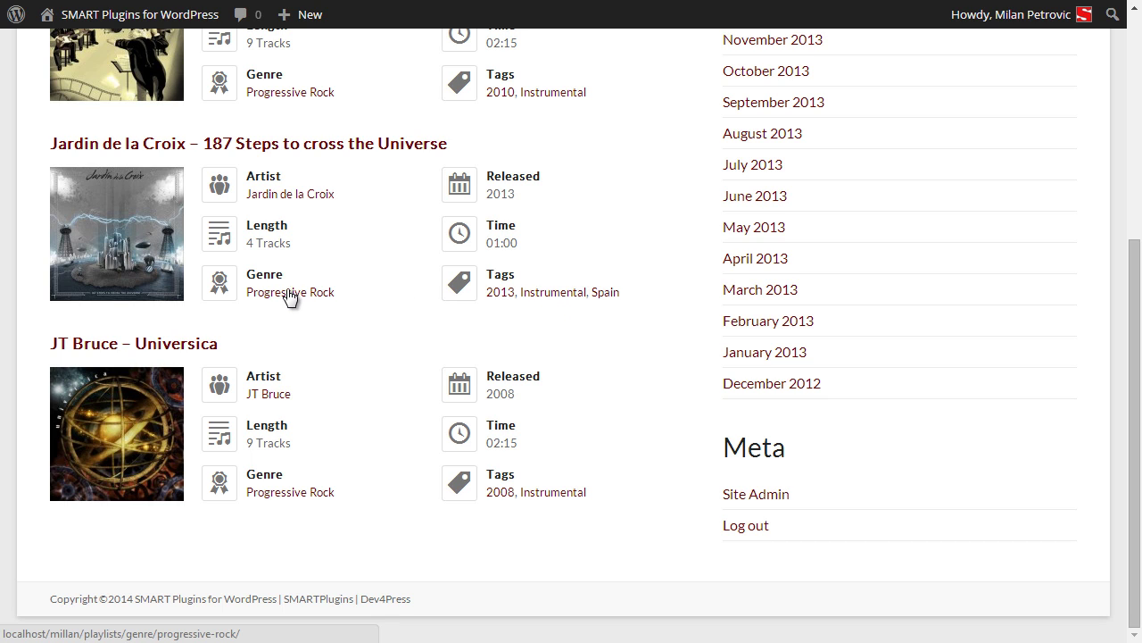
pyautogui.click(497, 294)
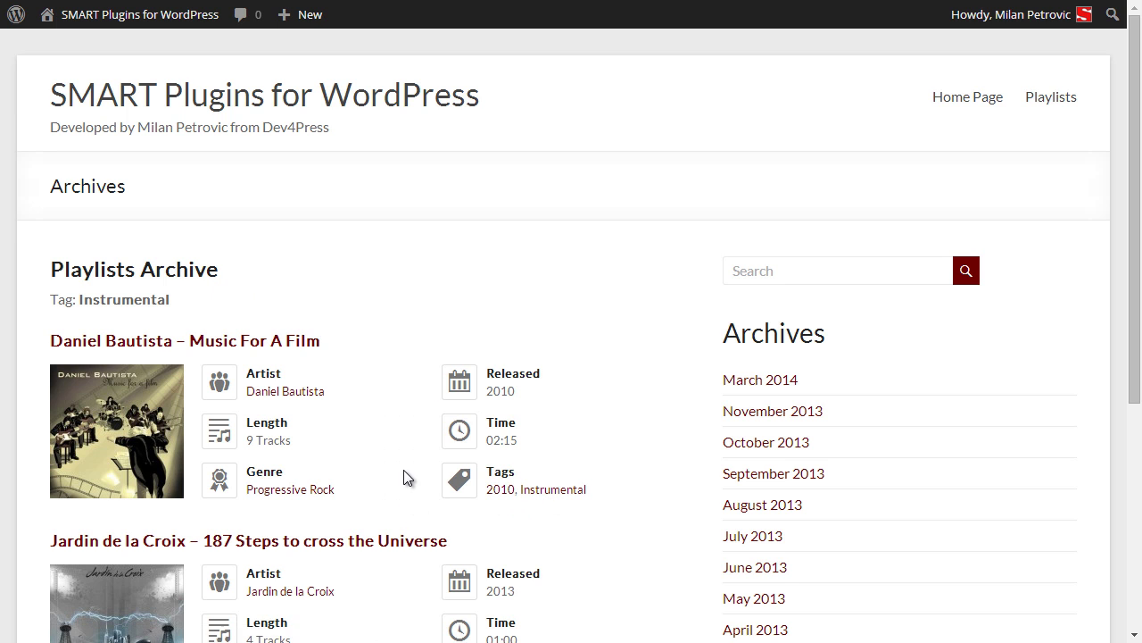
pyautogui.scroll(-2, 404, 470)
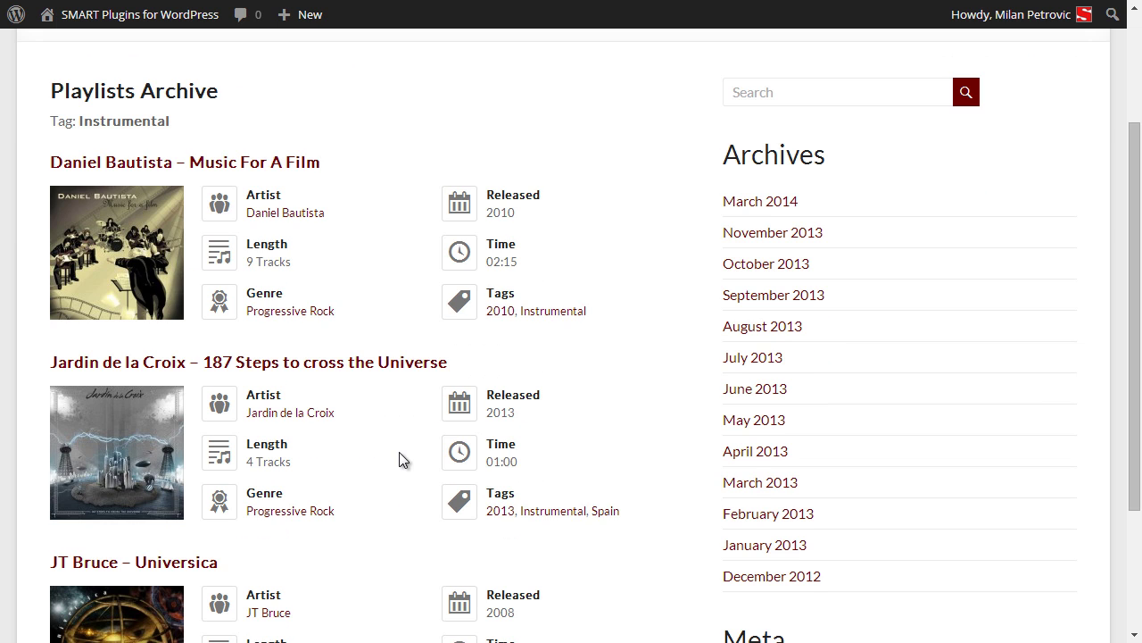
# Open the Jardin de la Croix artist archive and examine its "187 Steps to cross the Universe" playlist page
pyautogui.click(297, 414)
pyautogui.scroll(-2, 423, 431)
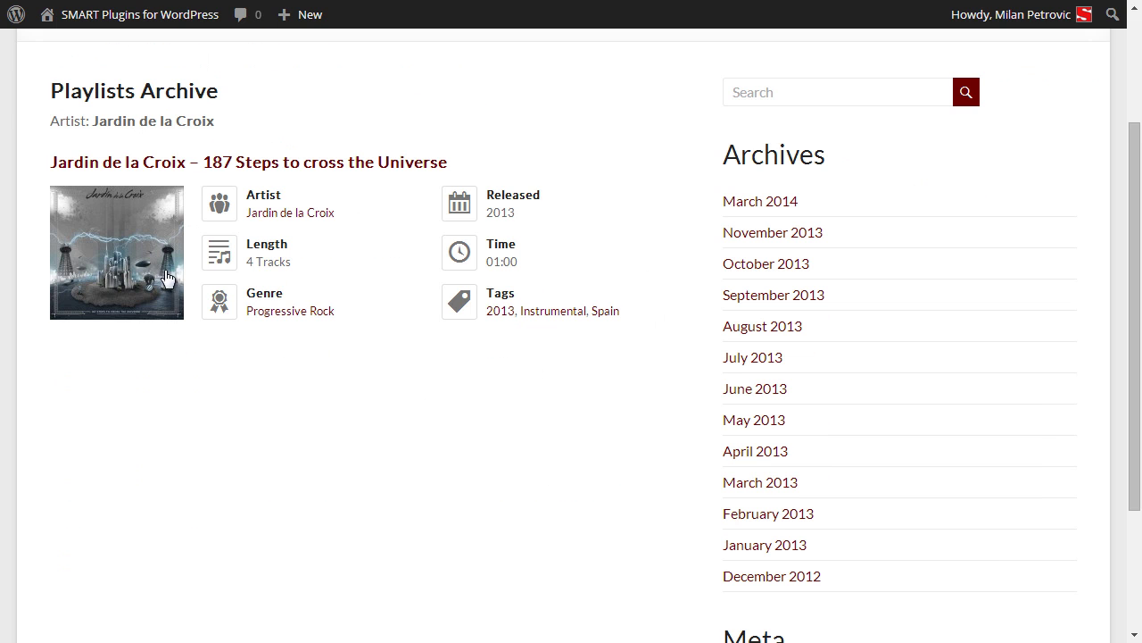
pyautogui.click(140, 275)
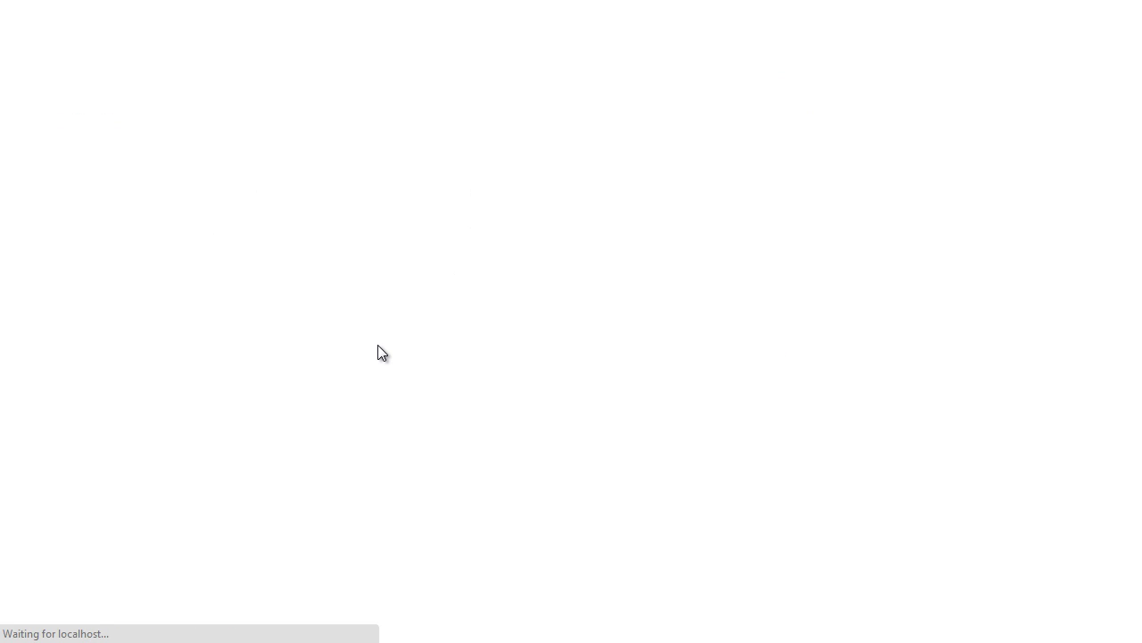
pyautogui.scroll(-7, 572, 357)
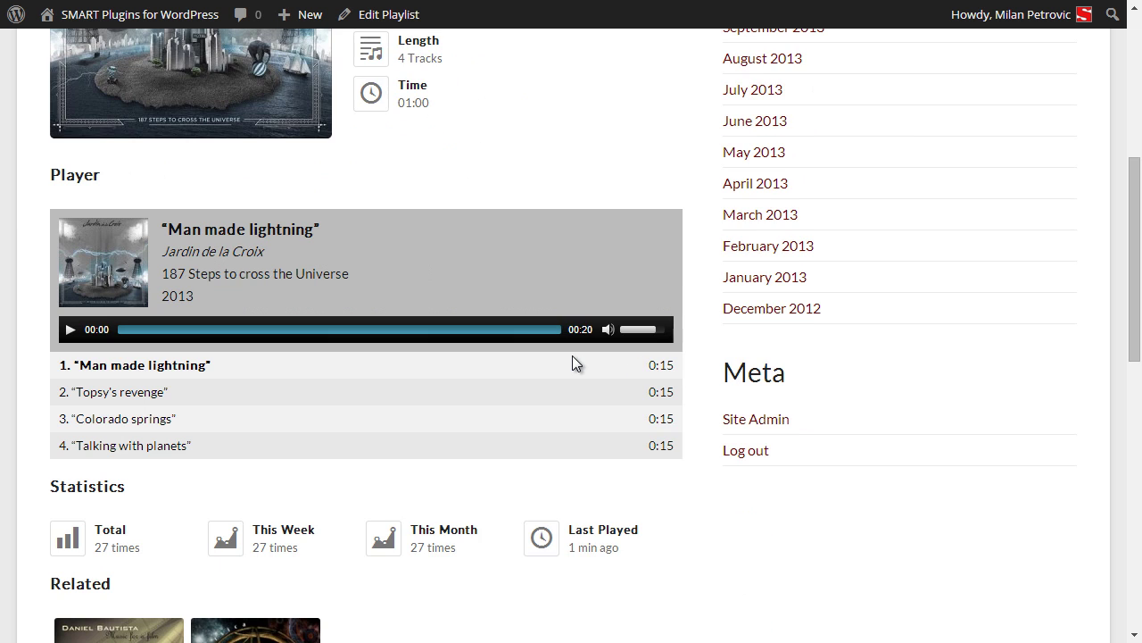
pyautogui.scroll(2, 573, 357)
pyautogui.scroll(5, 573, 357)
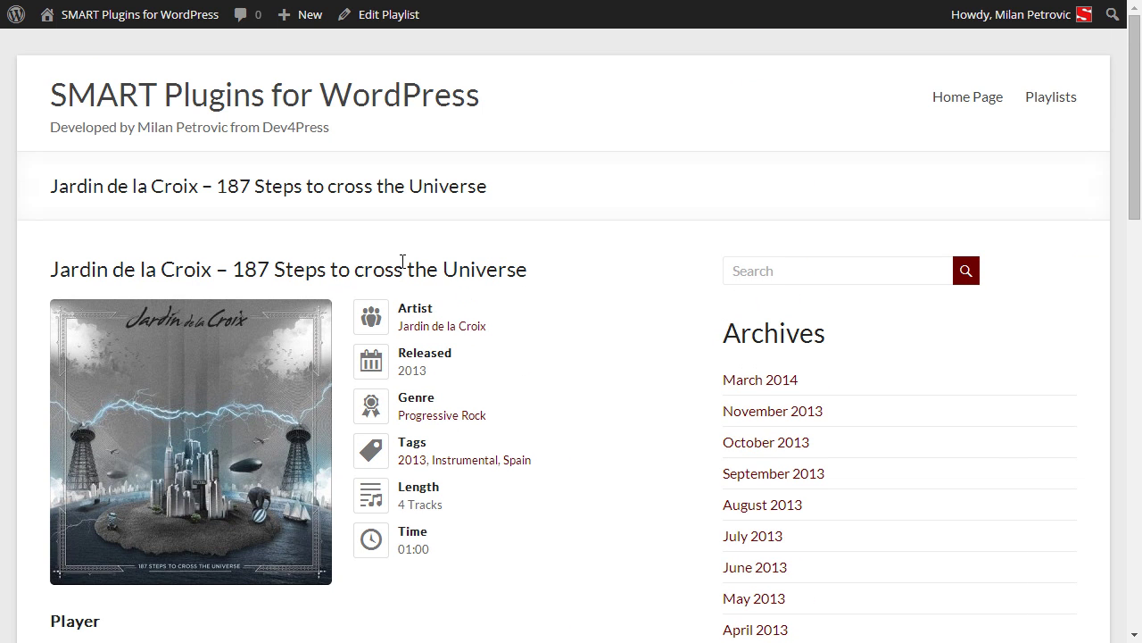
# Return to the artist archive and load the artists index at localhost/millan/playlists/artists
pyautogui.hotkey('alt', 'Left')
pyautogui.scroll(2, 569, 410)
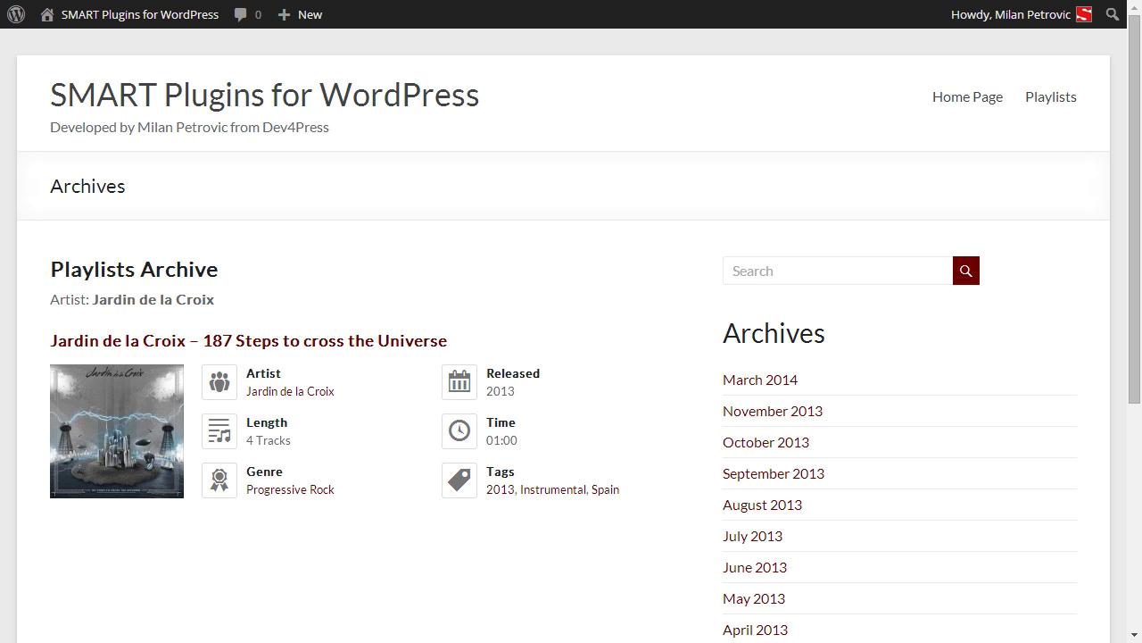
pyautogui.press('BackSpace')
pyautogui.write('st/millan/playlists/artists')
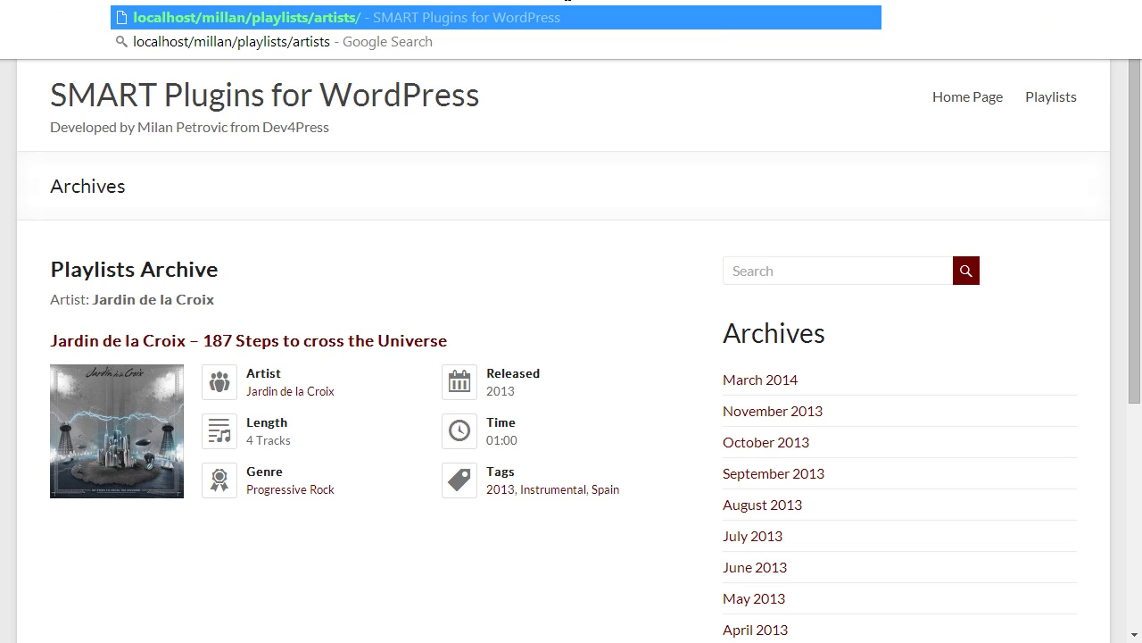
pyautogui.click(354, 27)
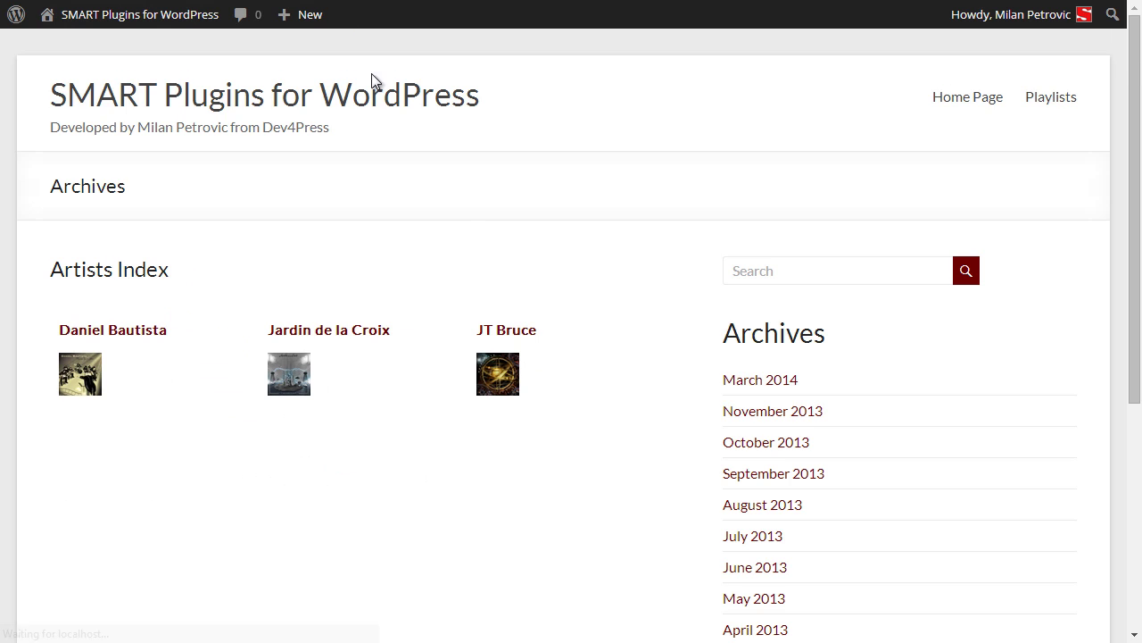
# View the Daniel Bautista archive from the artists index, return to the index and load the Tags Index page
pyautogui.click(131, 337)
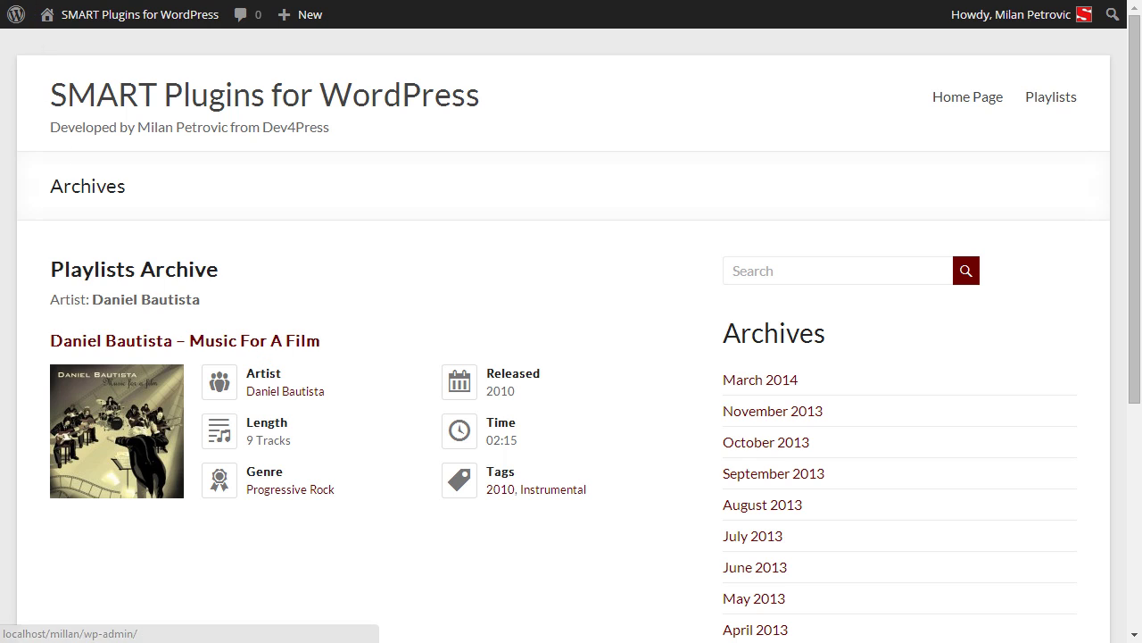
pyautogui.hotkey('alt', 'Left')
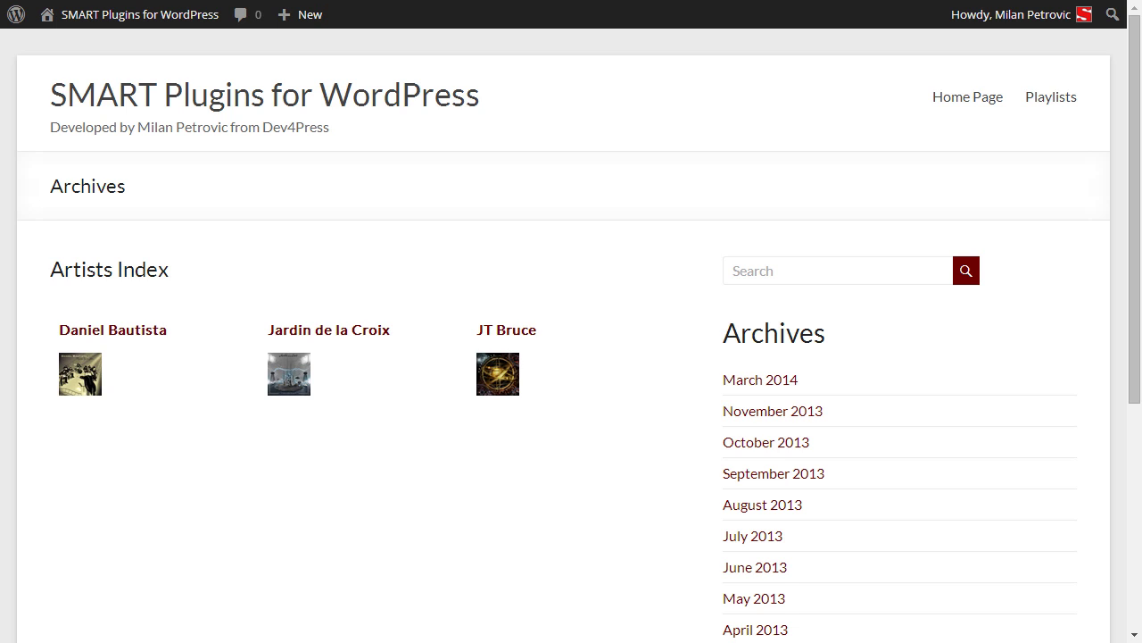
pyautogui.hotkey('ctrl', 'l')
pyautogui.press('Return')
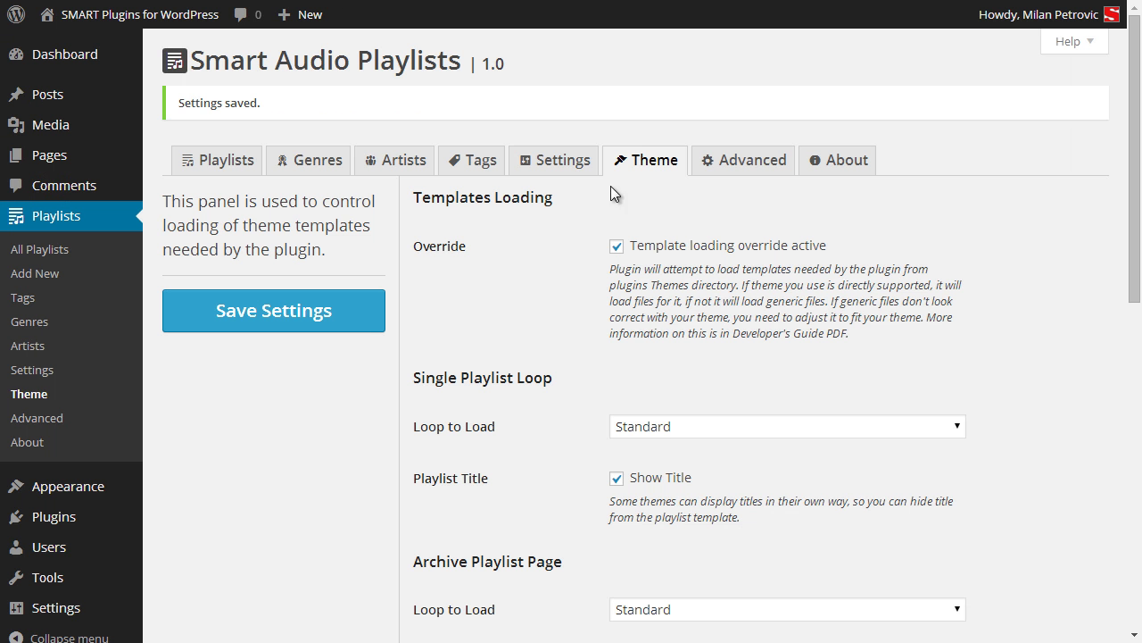
# Set the Terms Index Page's loop for tags to Standard, save the theme settings and reload the Tags Index page
pyautogui.scroll(-5, 793, 341)
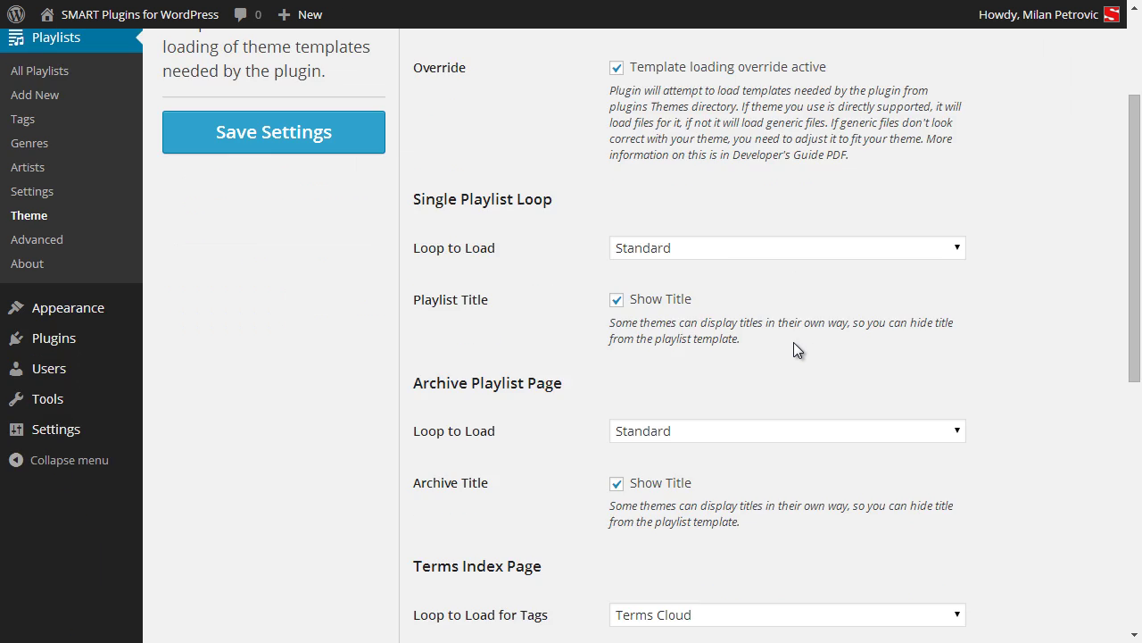
pyautogui.click(683, 346)
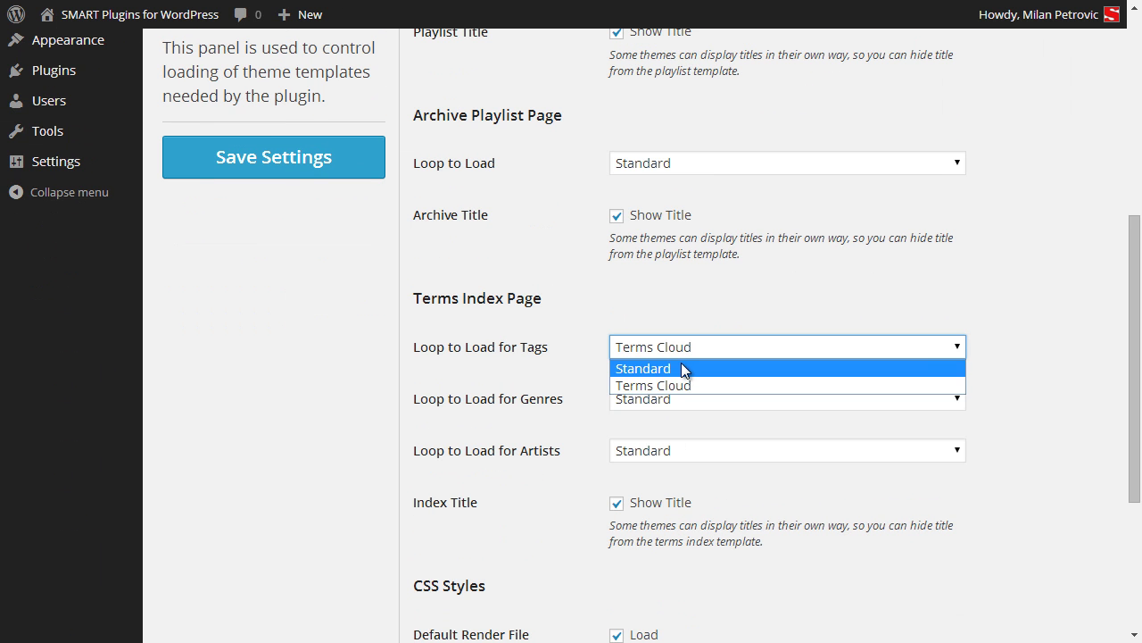
pyautogui.click(681, 362)
pyautogui.click(295, 170)
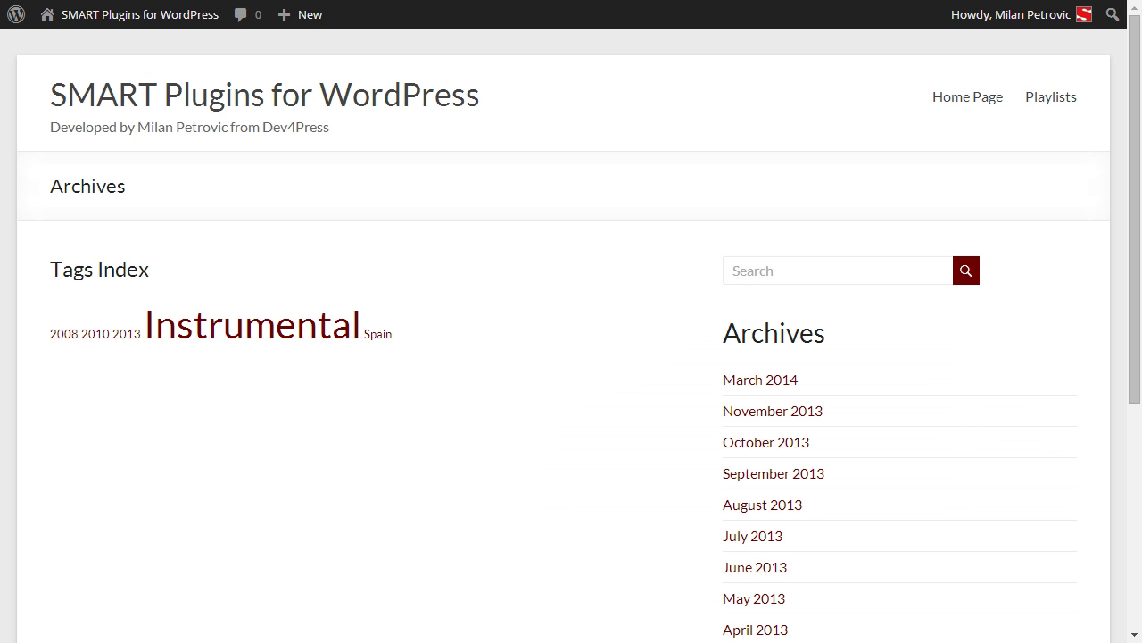
pyautogui.press('F5')
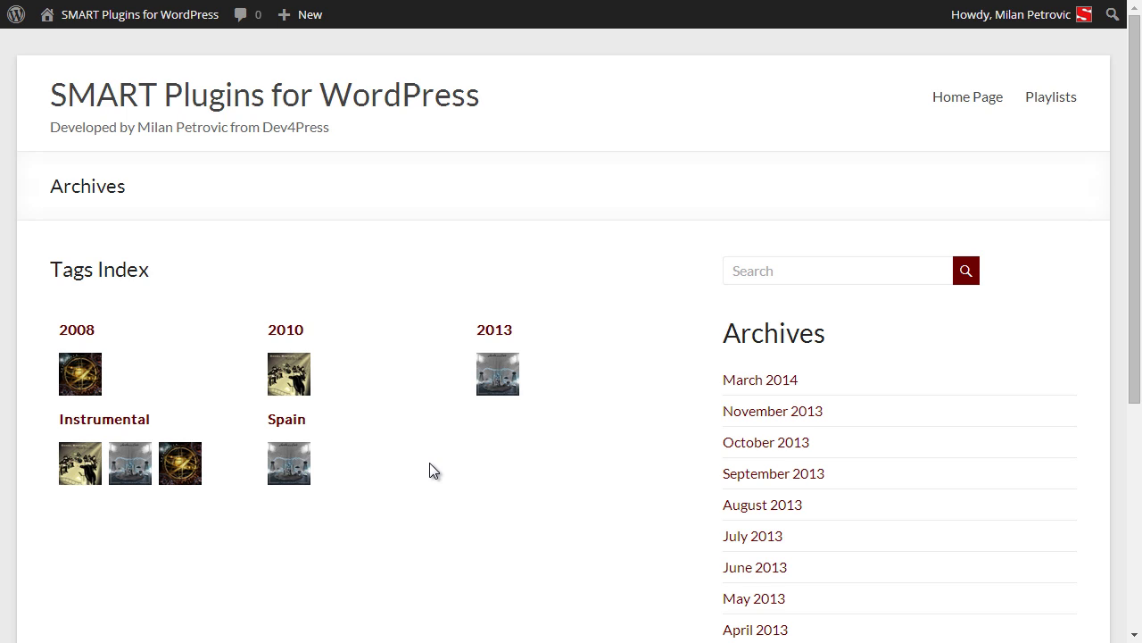
# Open the playlist shown under the 2010 tag and examine its details, tracks, statistics and related playlists
pyautogui.click(303, 371)
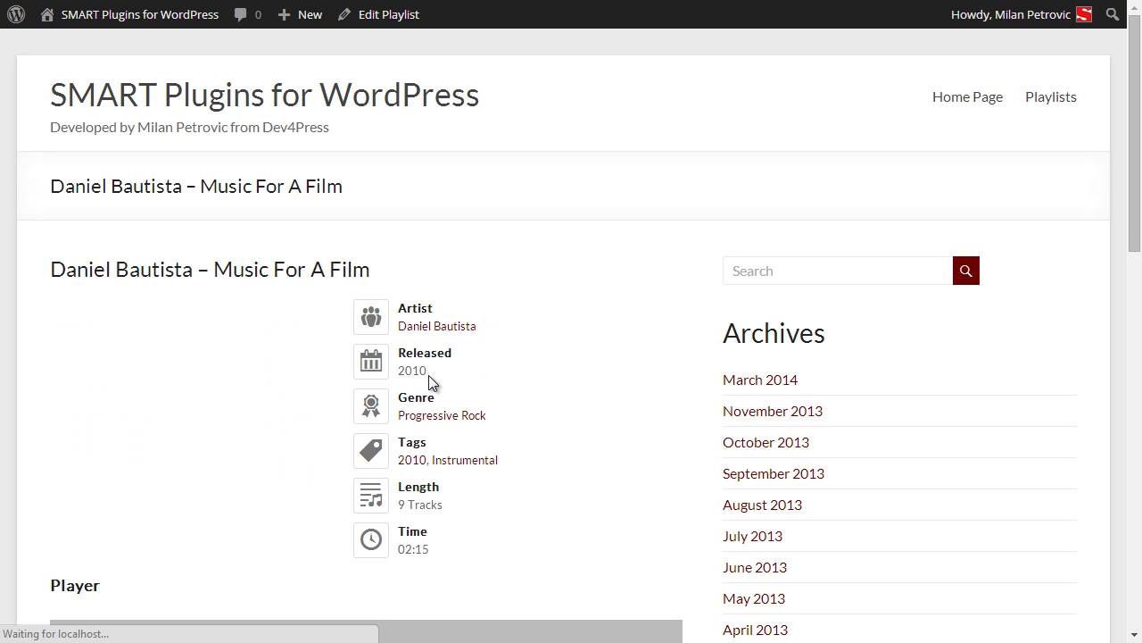
pyautogui.scroll(-2, 636, 368)
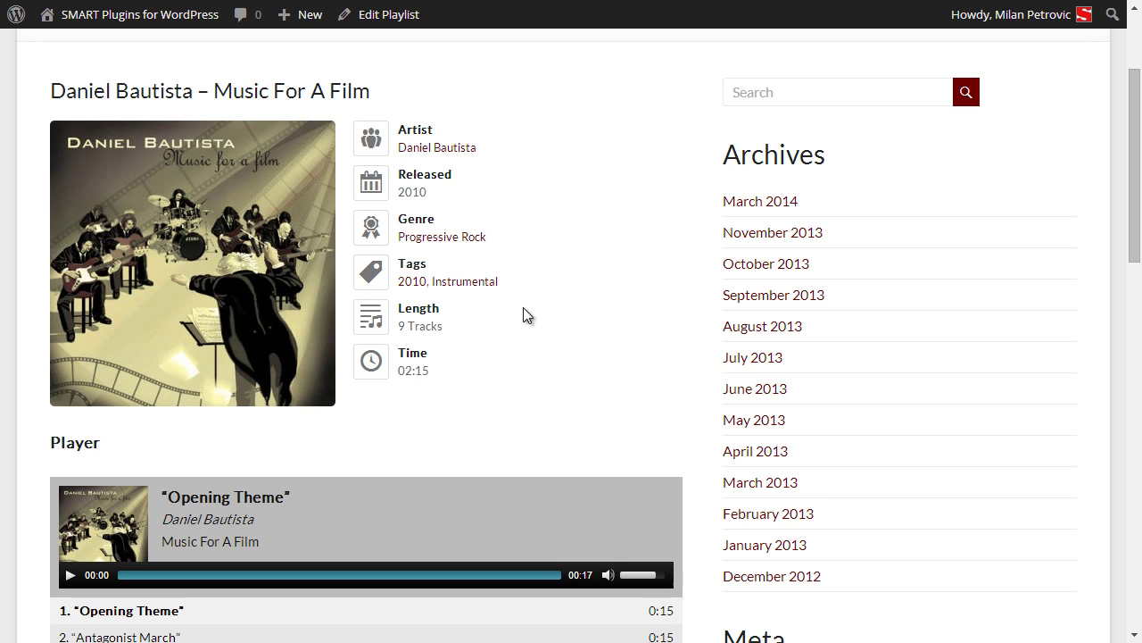
pyautogui.scroll(-4, 706, 316)
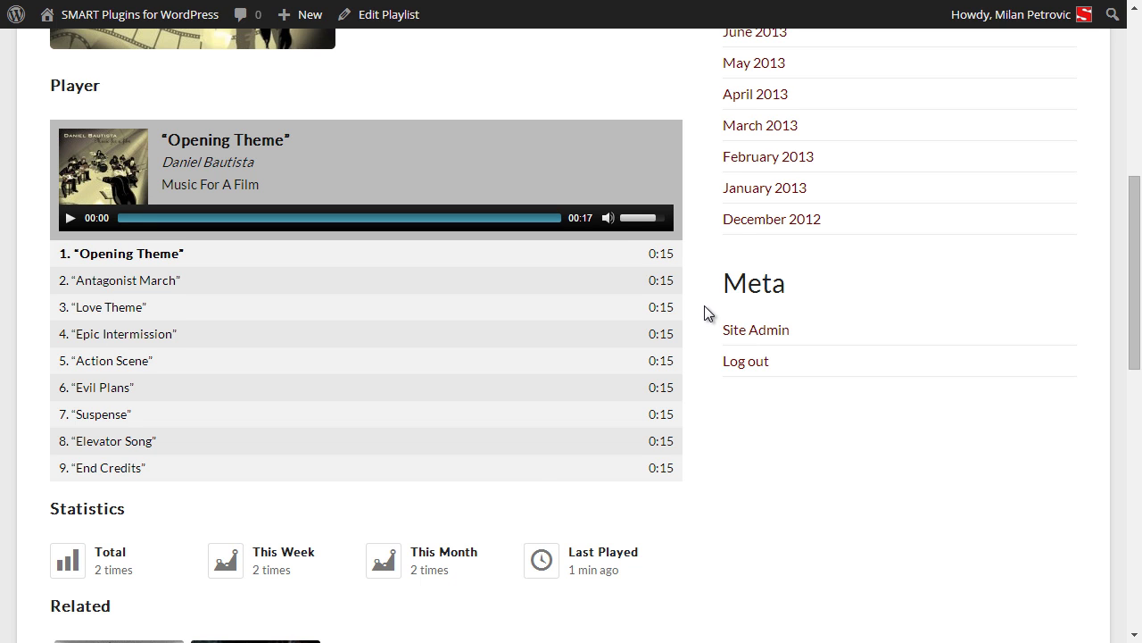
pyautogui.scroll(-4, 704, 305)
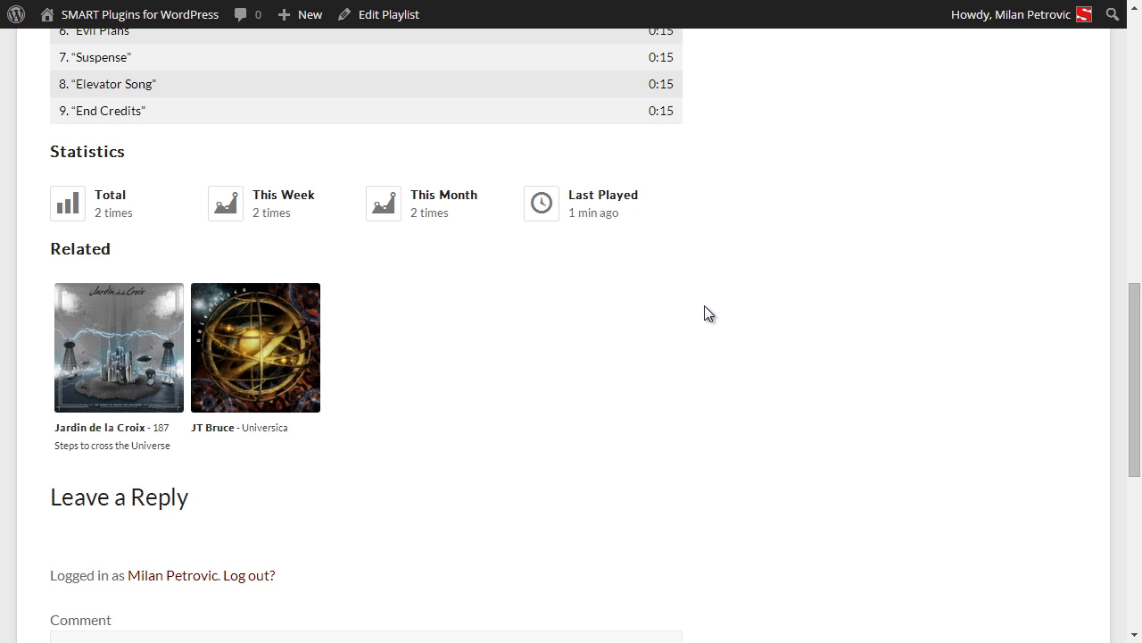
pyautogui.scroll(8, 705, 305)
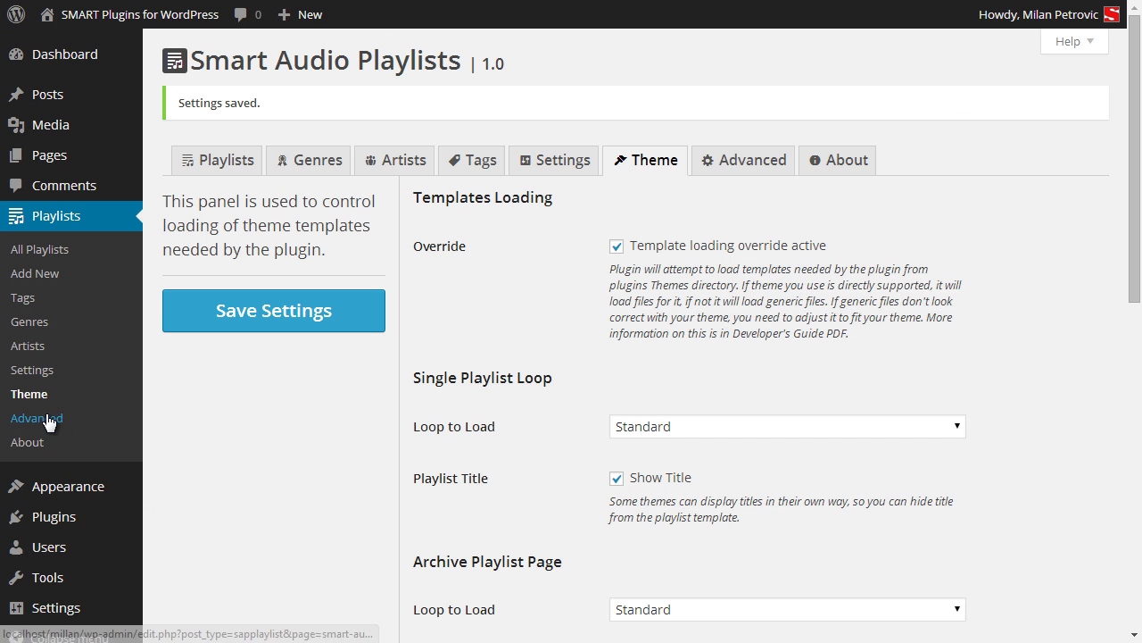
# In the plugin's general settings, set Player Style to Standard Dark and MediaElement Skin to Daniel Tara MEJSkin, and save
pyautogui.click(36, 370)
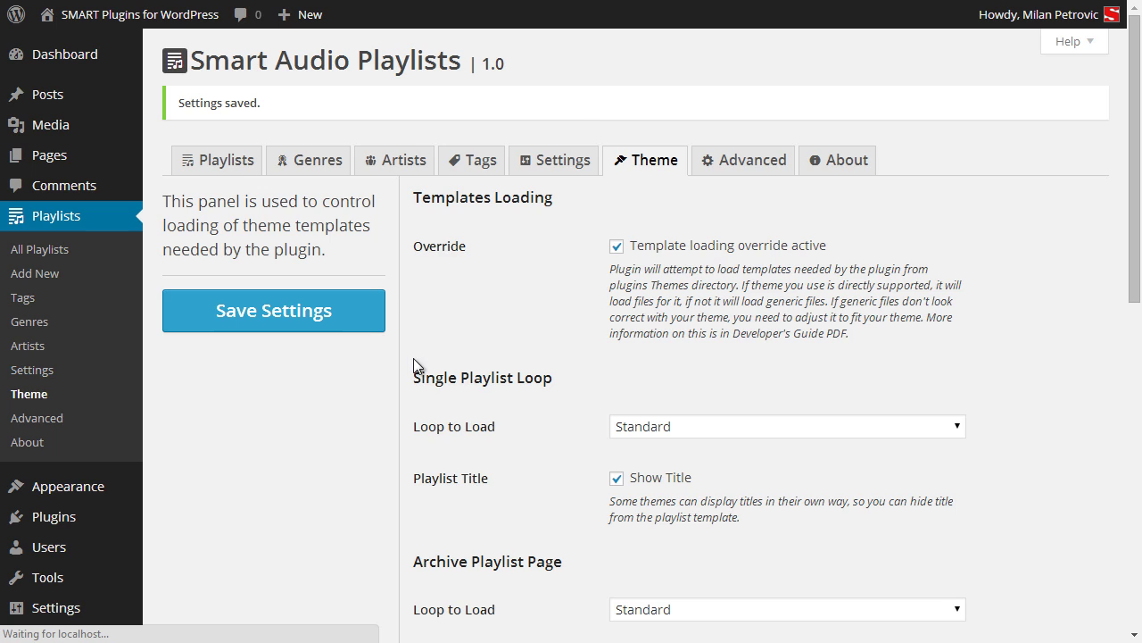
pyautogui.click(738, 194)
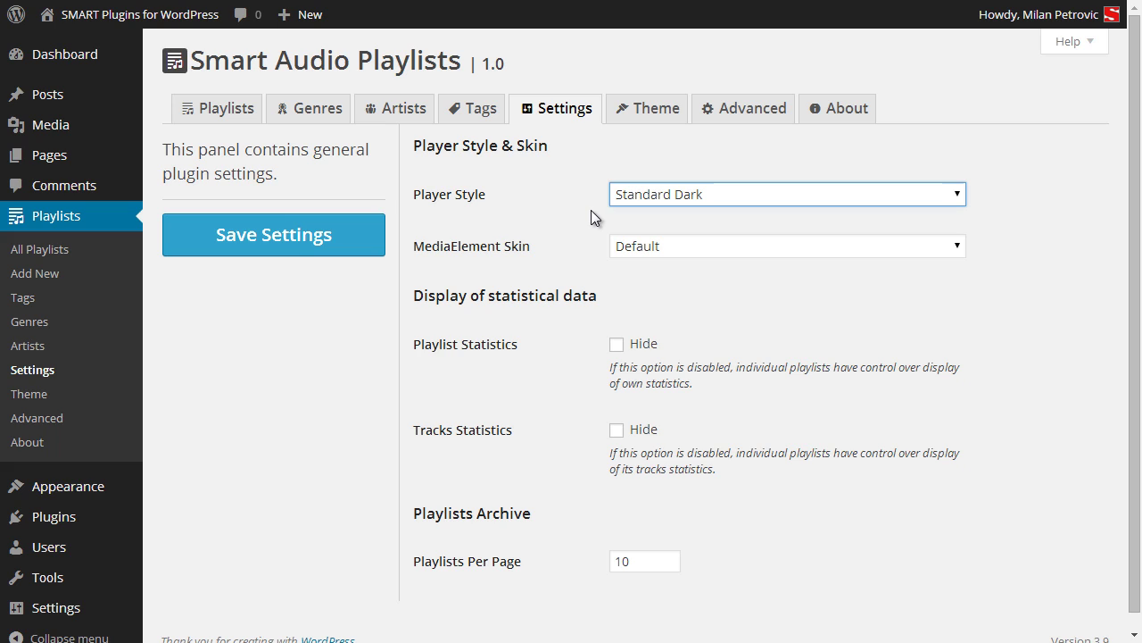
pyautogui.click(688, 248)
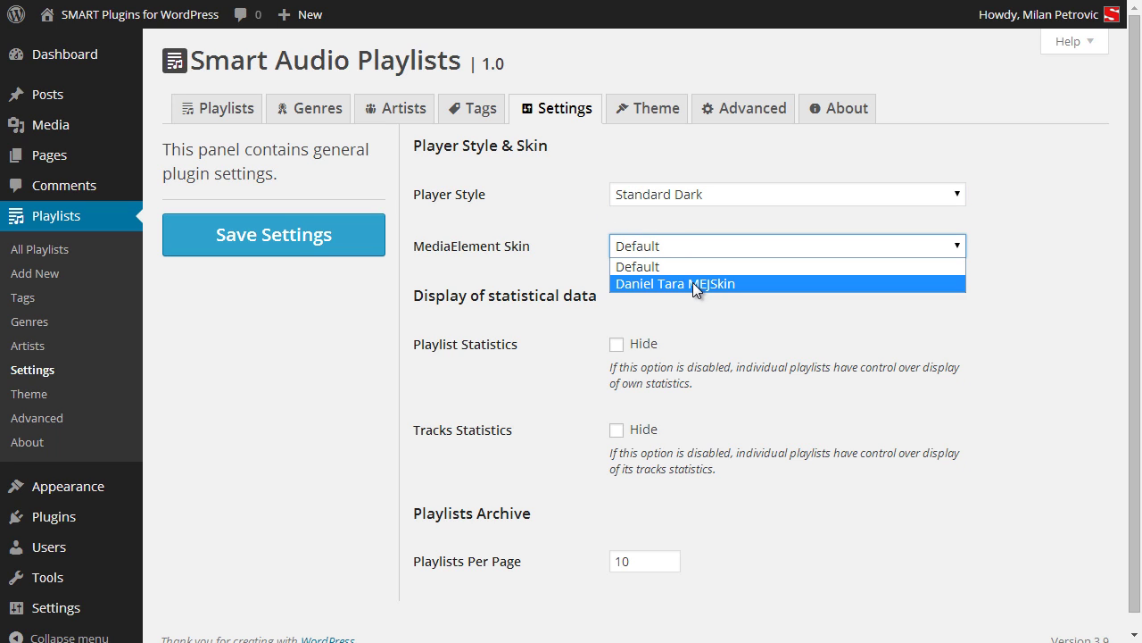
pyautogui.click(692, 282)
pyautogui.click(323, 234)
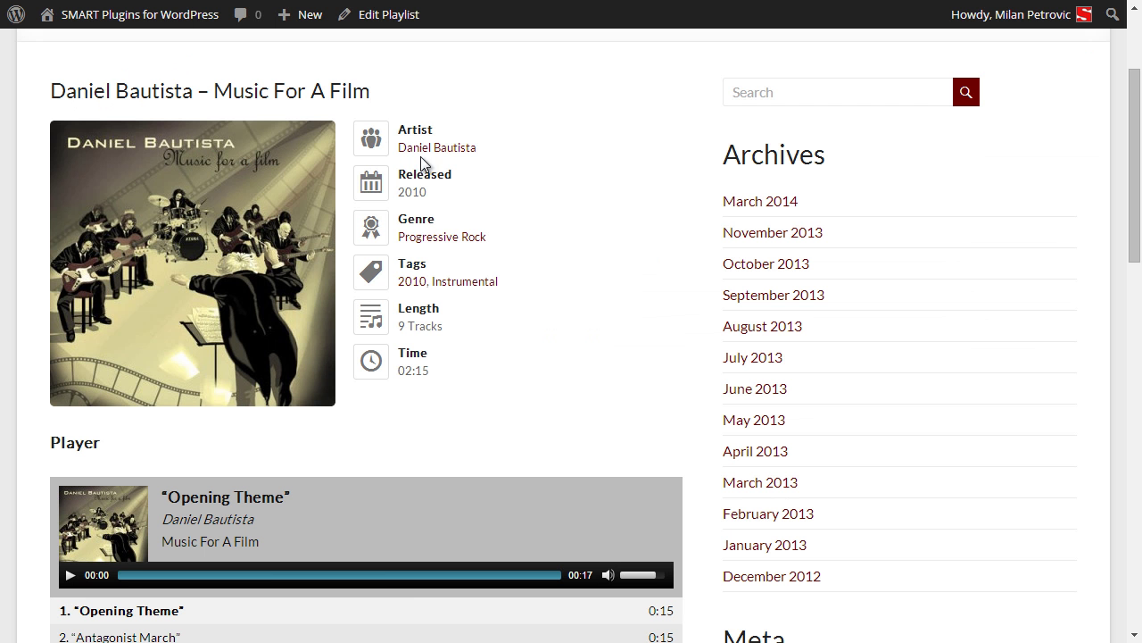
# Open the Jardin de la Croix playlist from the Progressive Rock genre archive and inspect the restyled player
pyautogui.click(473, 238)
pyautogui.scroll(-2, 402, 477)
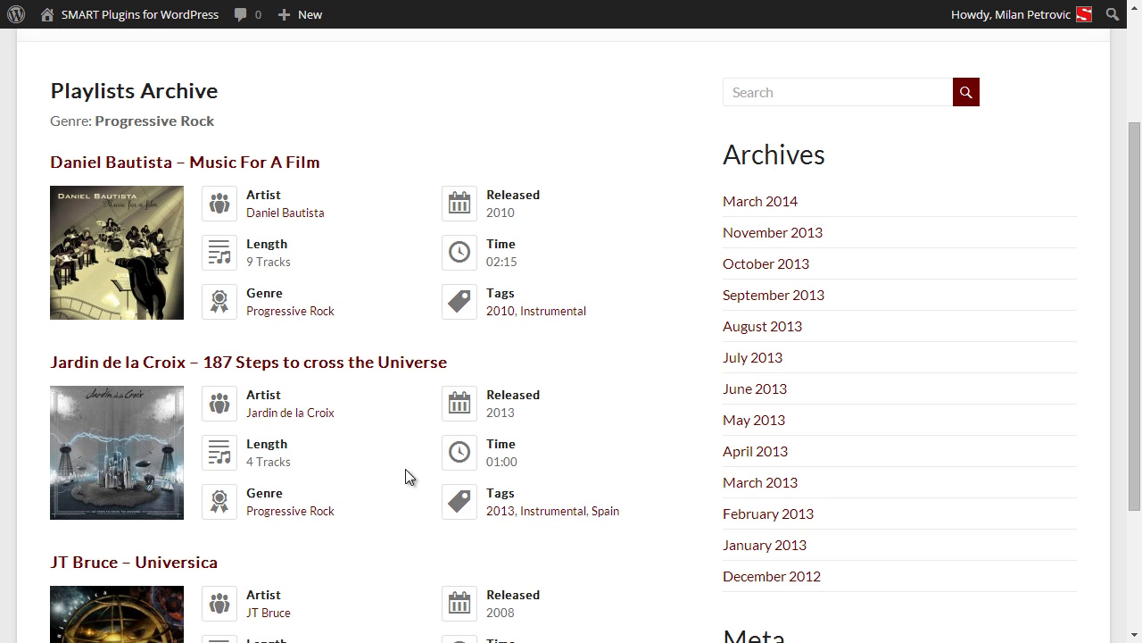
pyautogui.scroll(-1, 380, 468)
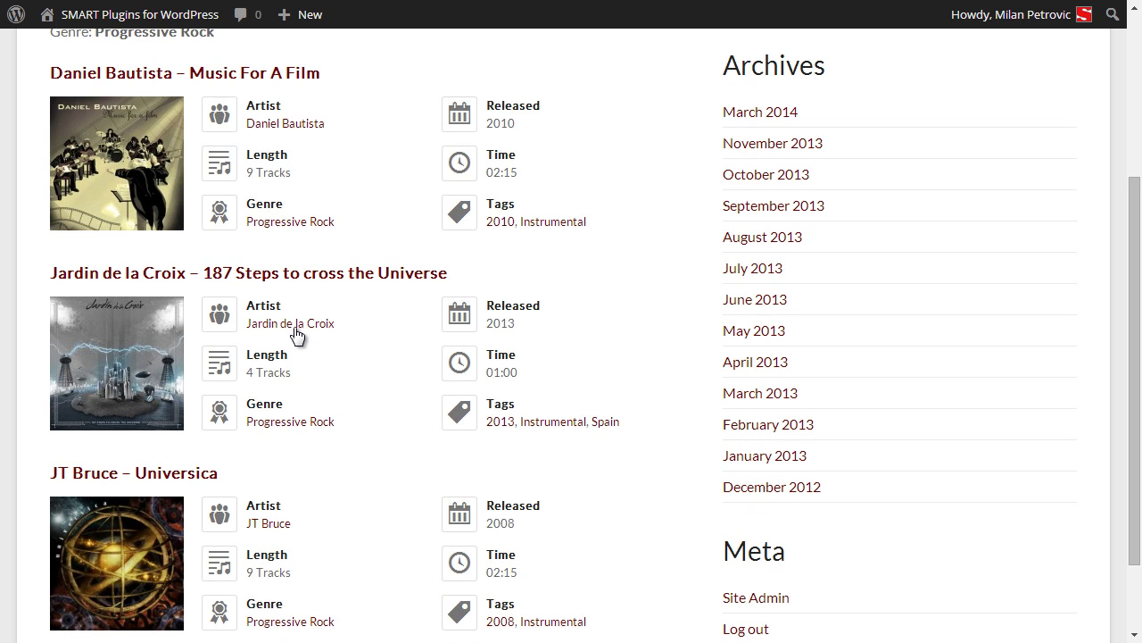
pyautogui.click(148, 337)
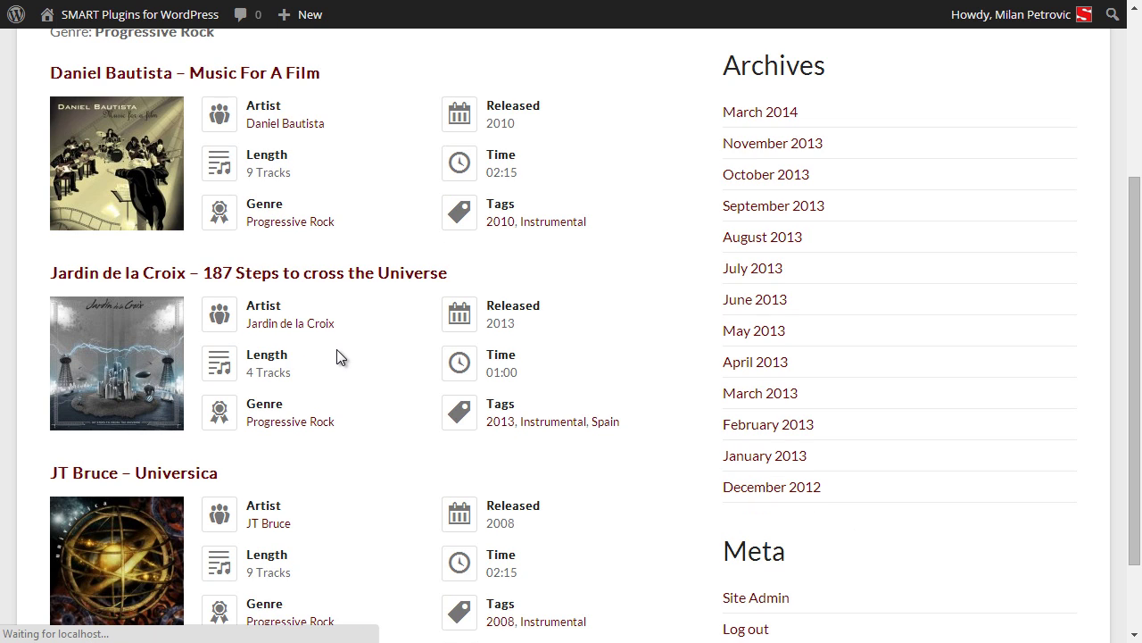
pyautogui.scroll(-3, 578, 346)
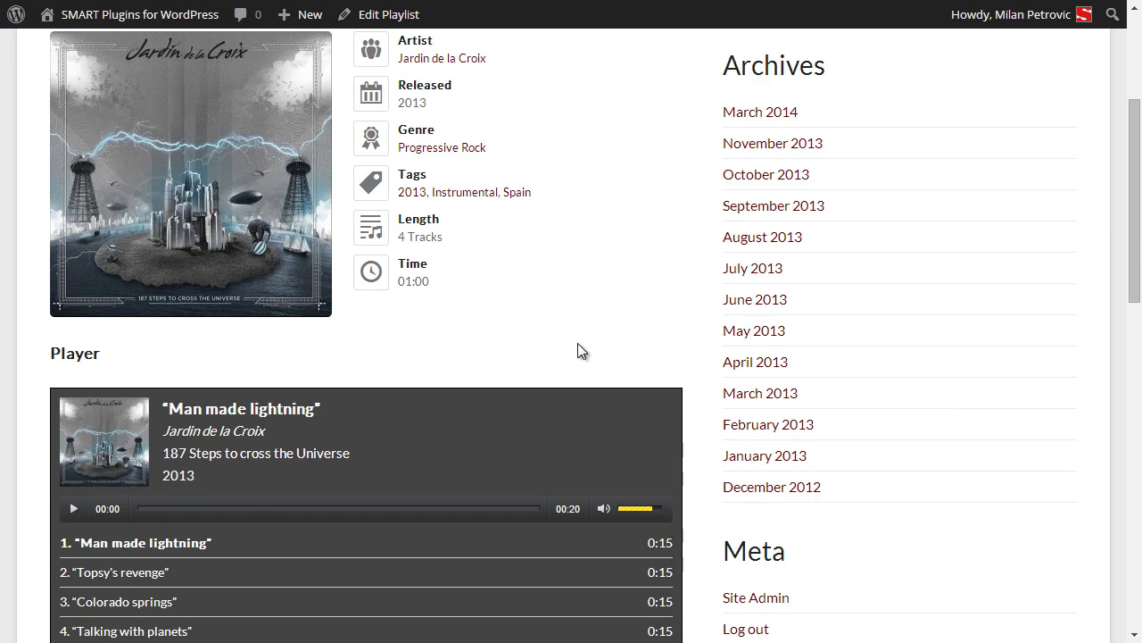
pyautogui.scroll(-3, 577, 343)
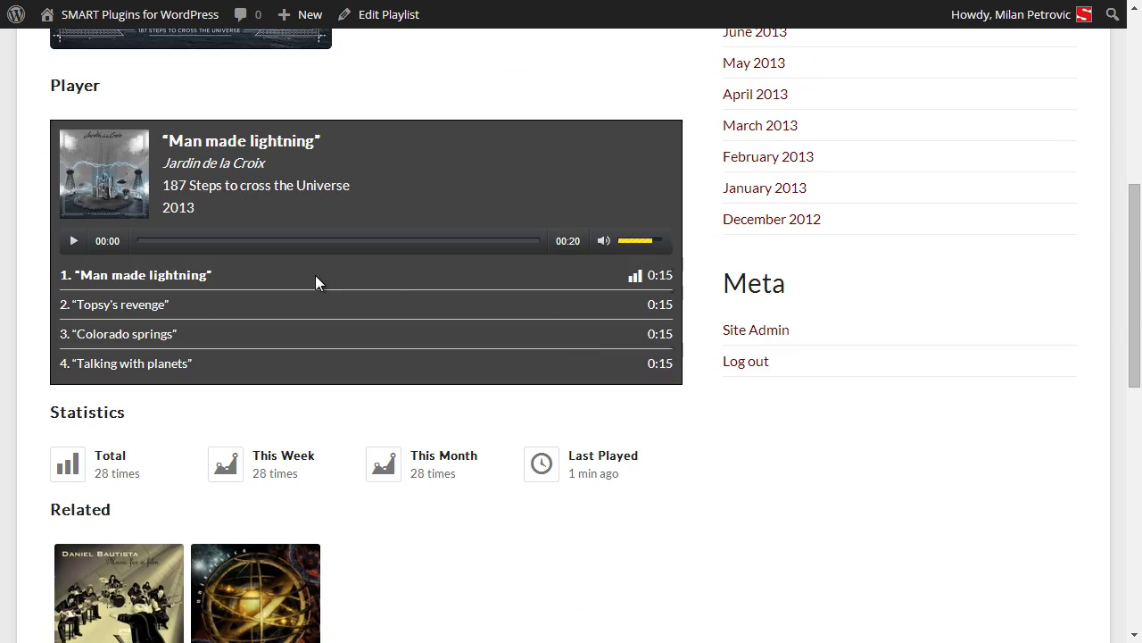
pyautogui.scroll(1, 315, 275)
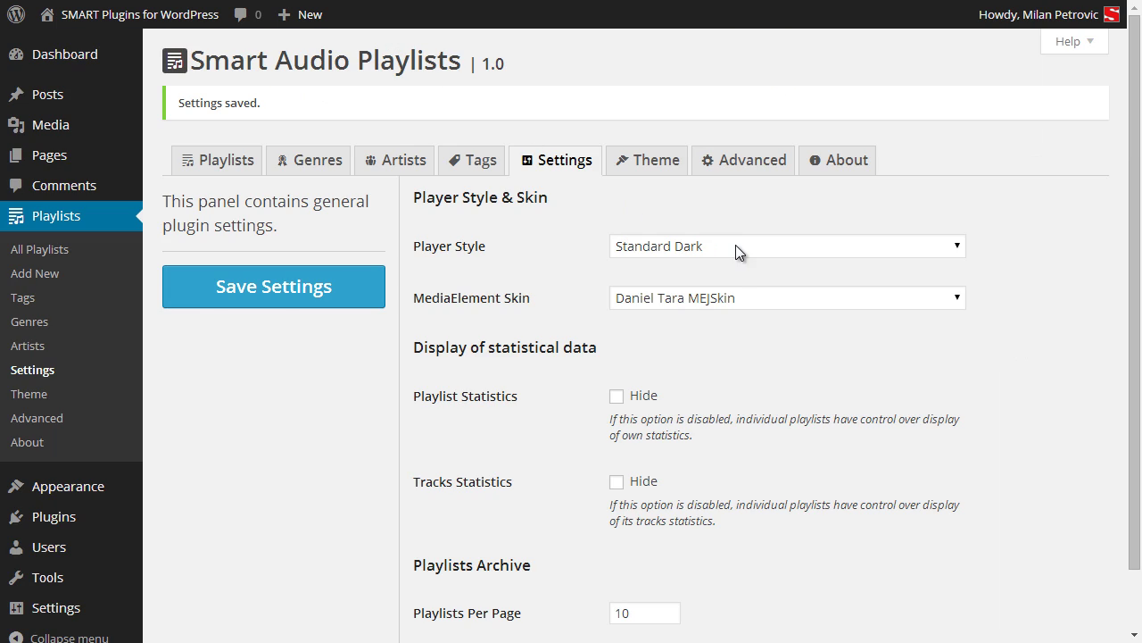
# Review the available Player Style options in the plugin settings without changing the selection
pyautogui.click(735, 252)
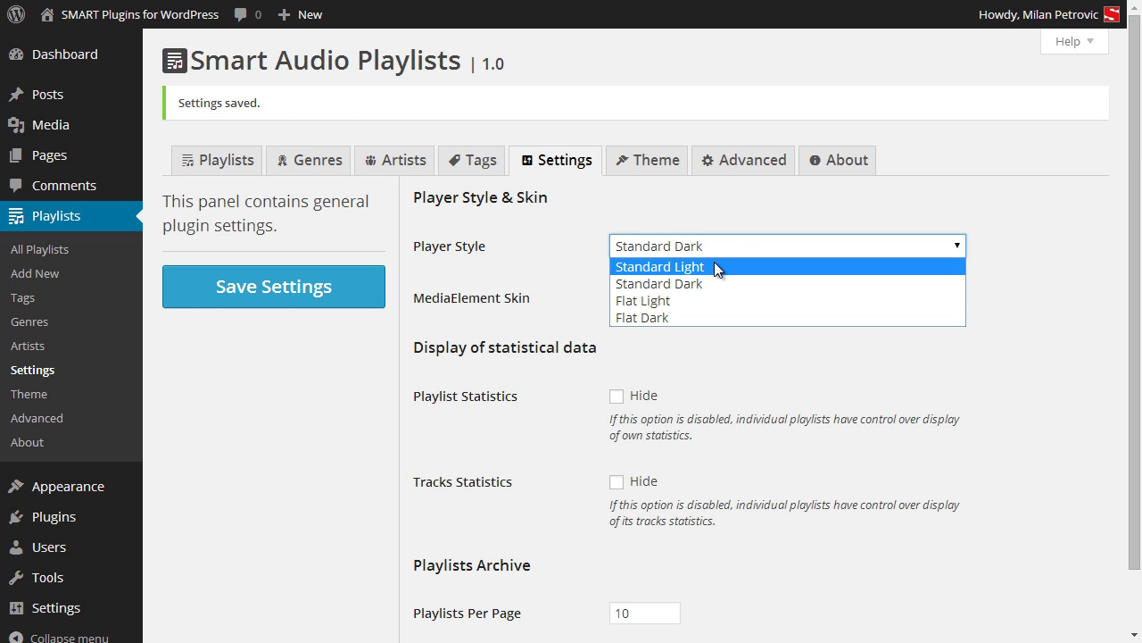
pyautogui.press('Escape')
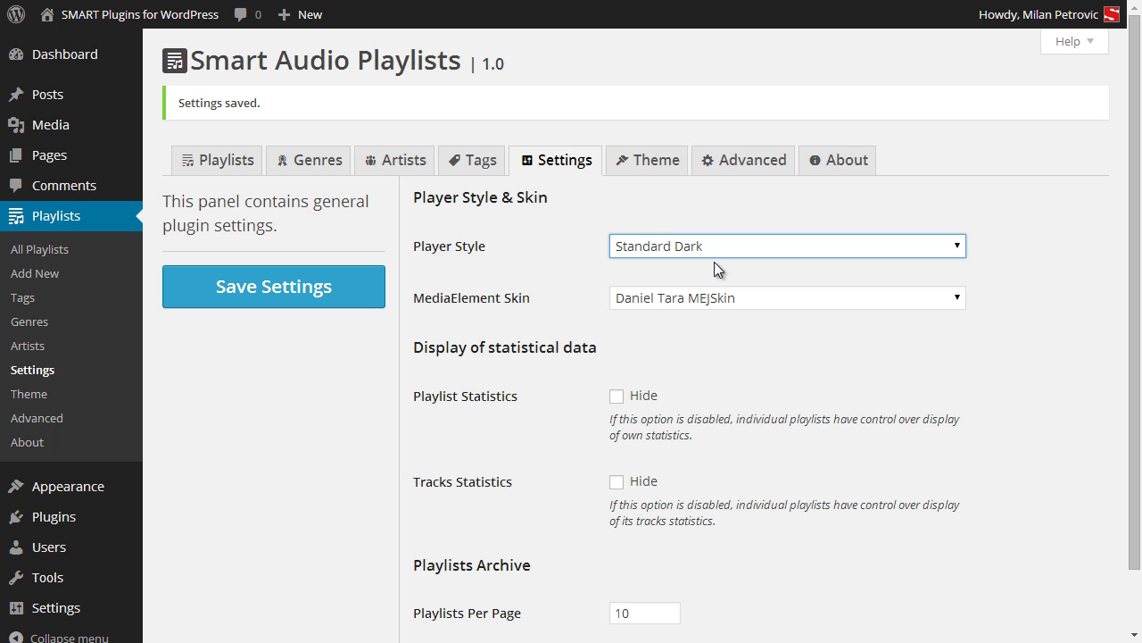
# Set the Player Style to Standard Light, save the settings, and inspect the player on the Jardin de la Croix playlist page
pyautogui.click(327, 298)
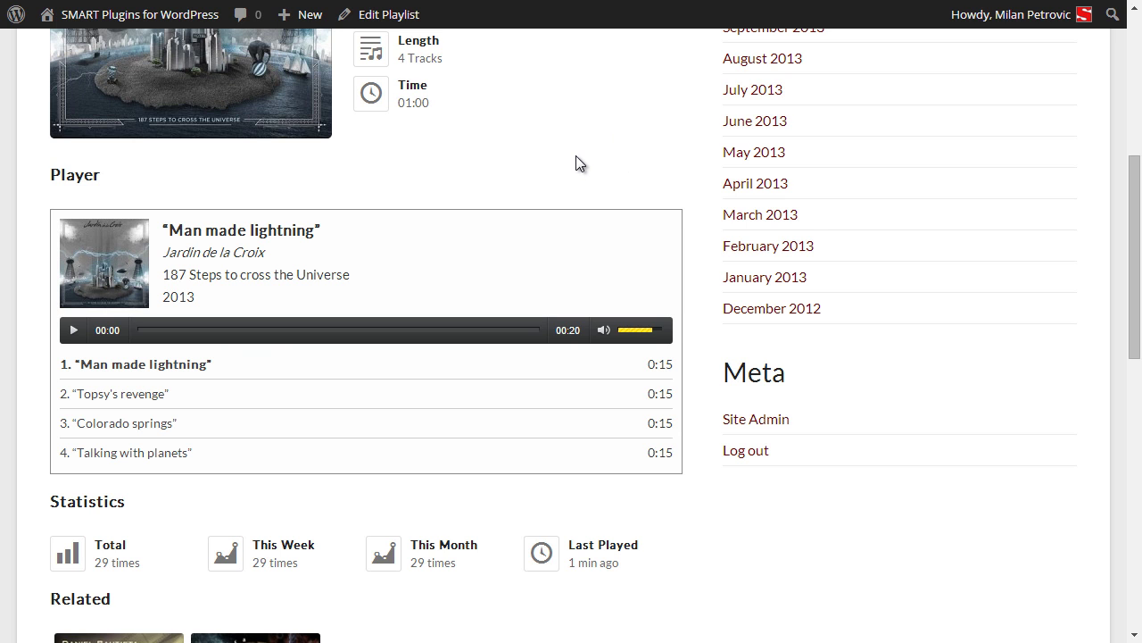
pyautogui.scroll(1, 624, 175)
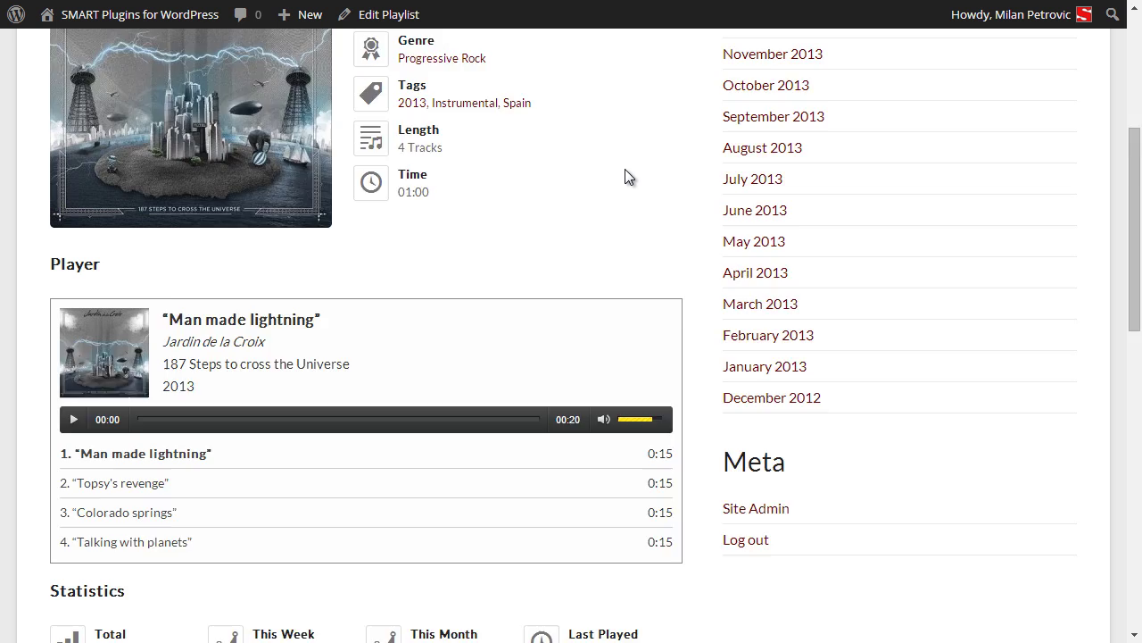
pyautogui.scroll(-2, 625, 176)
pyautogui.scroll(1, 625, 175)
pyautogui.scroll(-1, 625, 176)
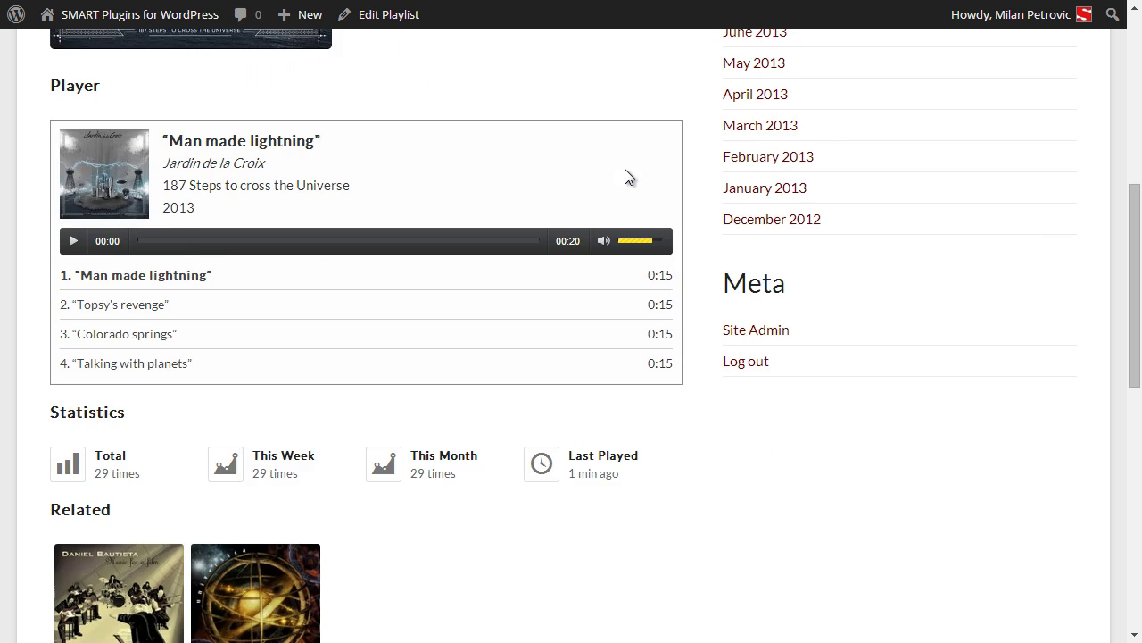
pyautogui.scroll(1, 625, 175)
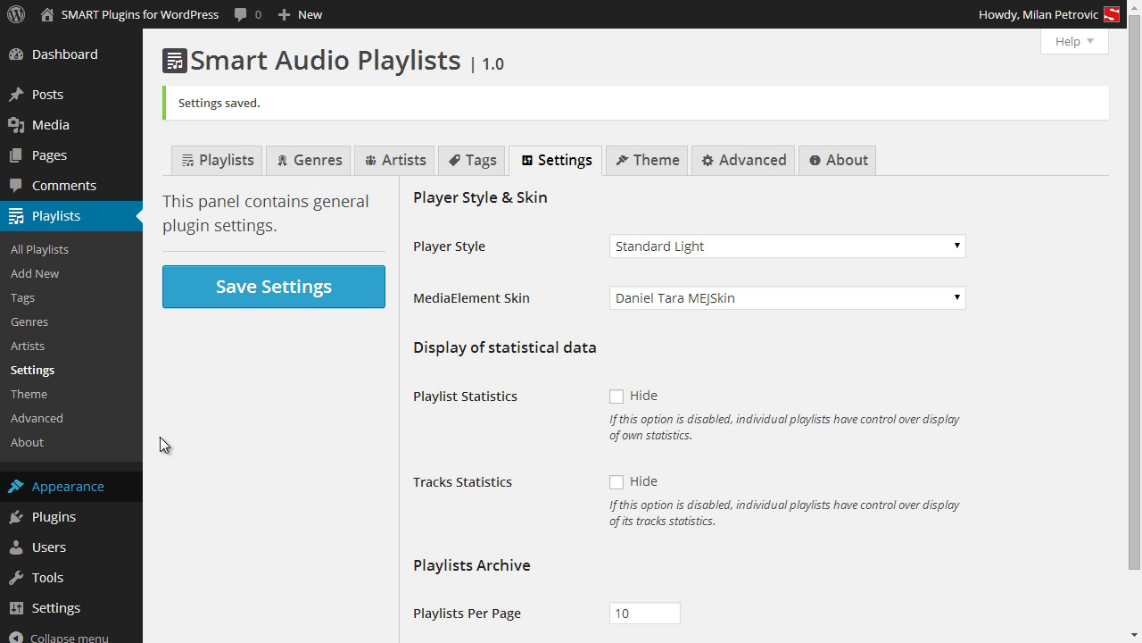
# Open the site's widget management page and add the Smart: Audio Playlists widget at the beginning of the Right Sidebar
pyautogui.moveTo(123, 491)
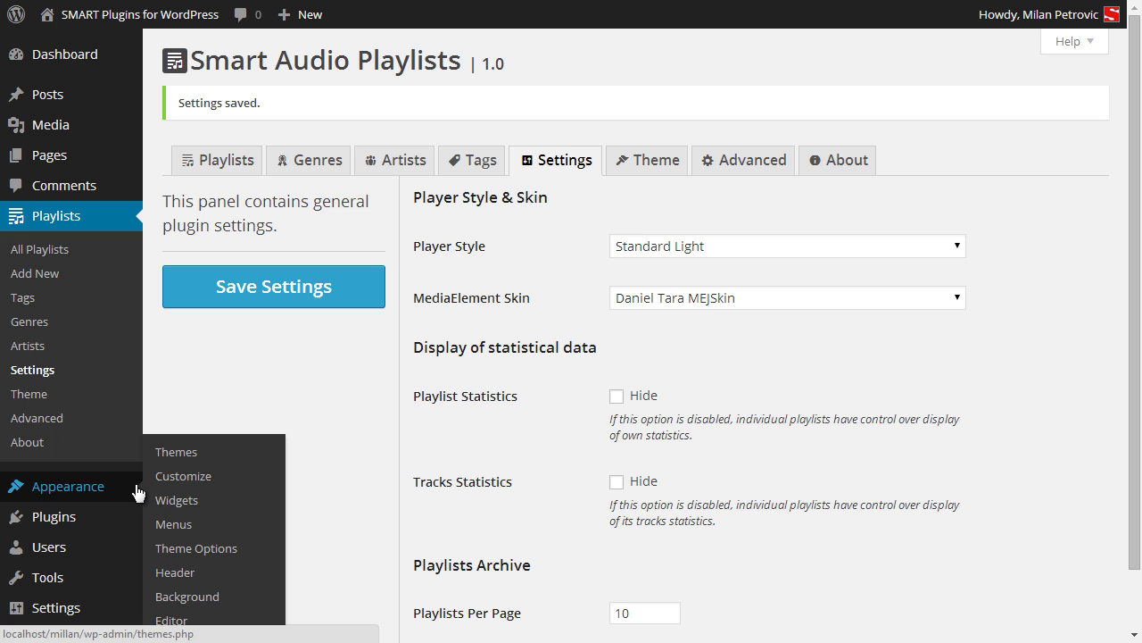
pyautogui.click(183, 476)
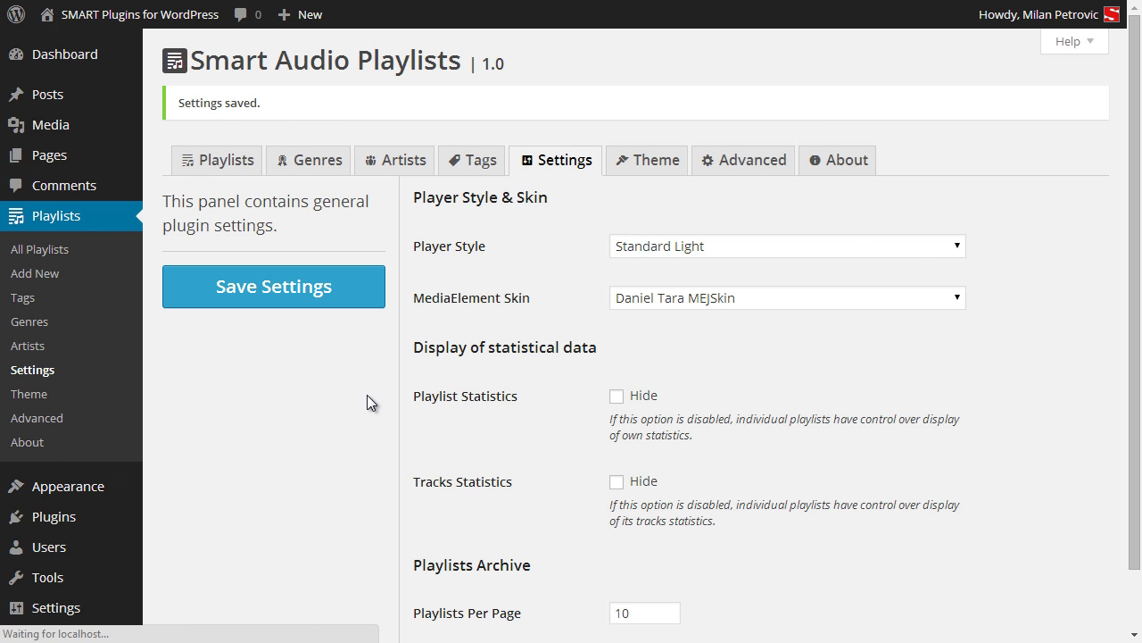
pyautogui.scroll(-1, 525, 499)
pyautogui.scroll(-2, 524, 499)
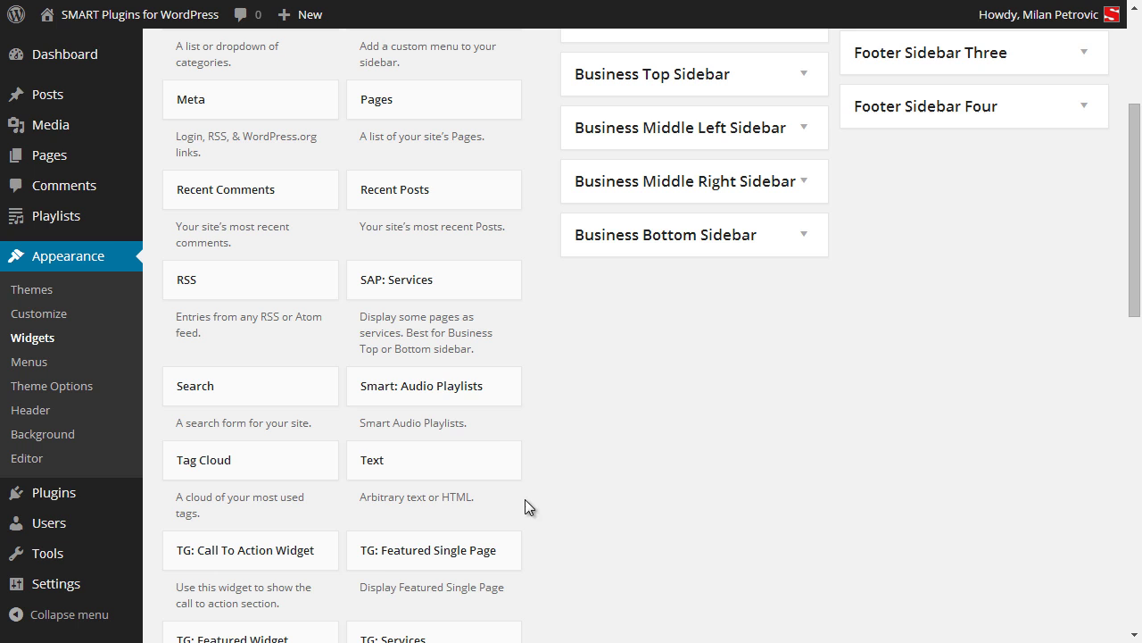
pyautogui.moveTo(455, 393); pyautogui.dragTo(694, 136)
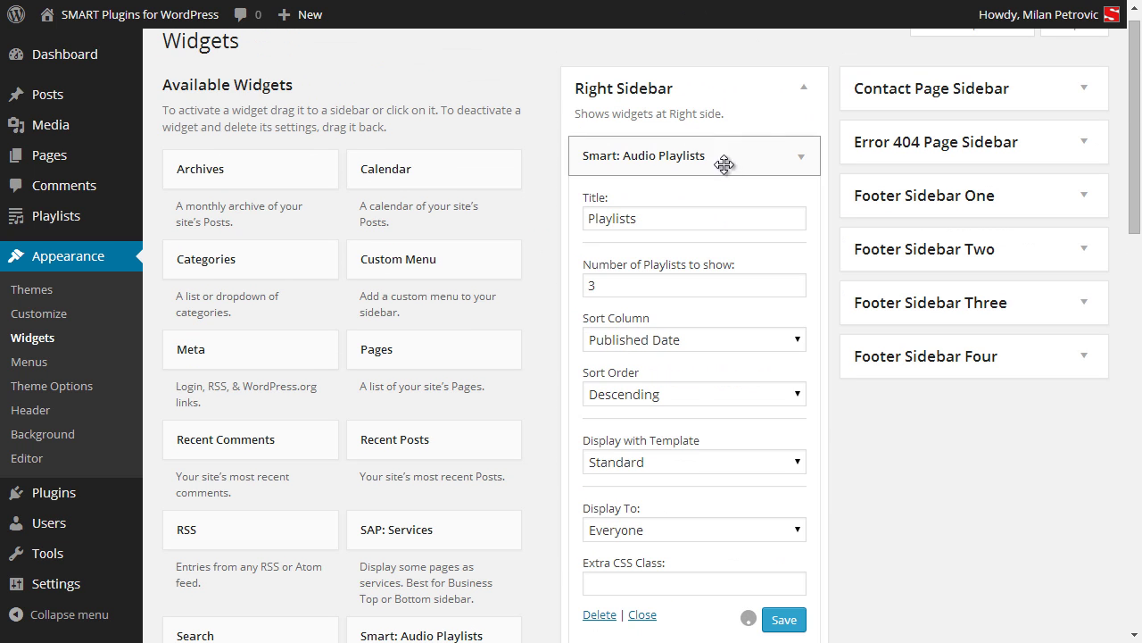
# Set the widget to show 2 playlists, keeping Published Date, Descending order and the Standard template, and save it
pyautogui.click(752, 284)
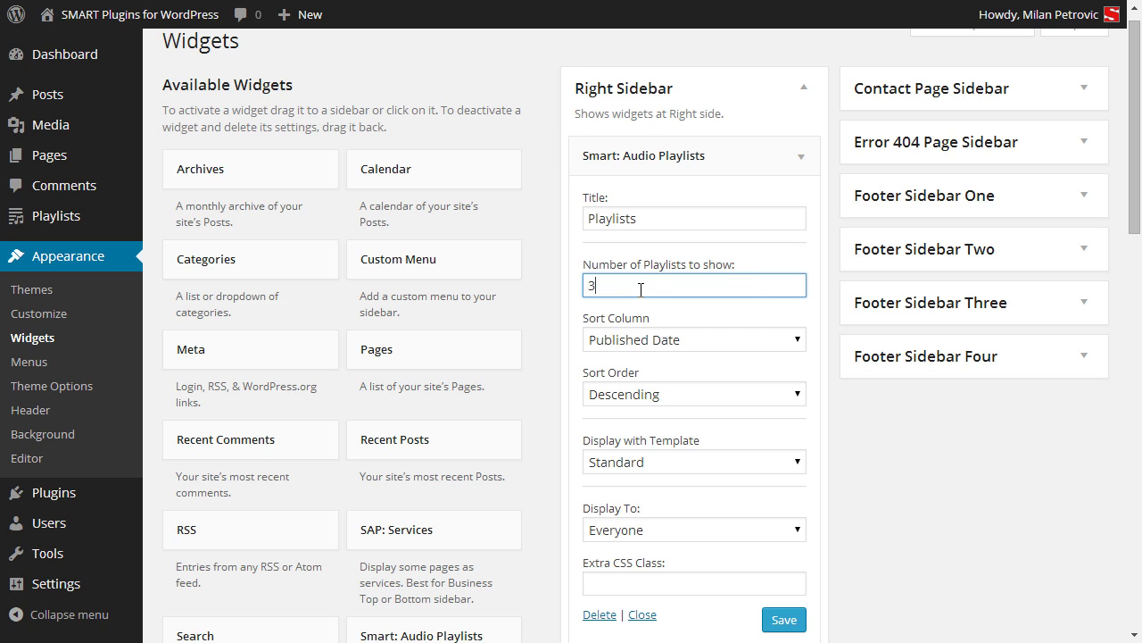
pyautogui.moveTo(641, 286); pyautogui.dragTo(514, 291)
pyautogui.write('2')
pyautogui.click(707, 332)
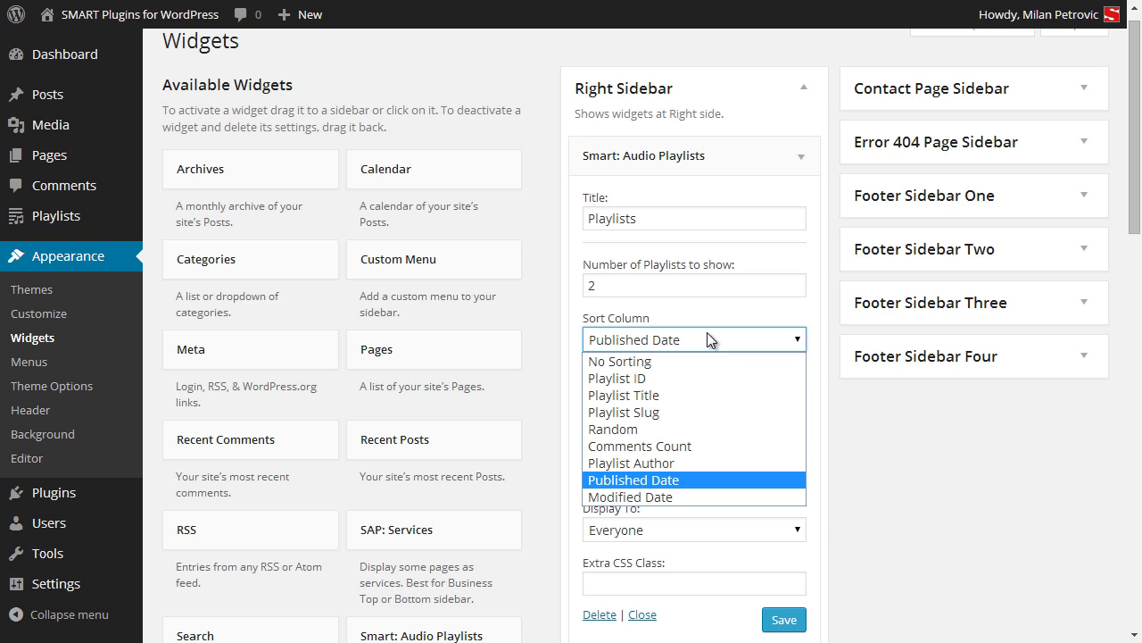
pyautogui.click(709, 338)
pyautogui.click(709, 394)
pyautogui.click(709, 393)
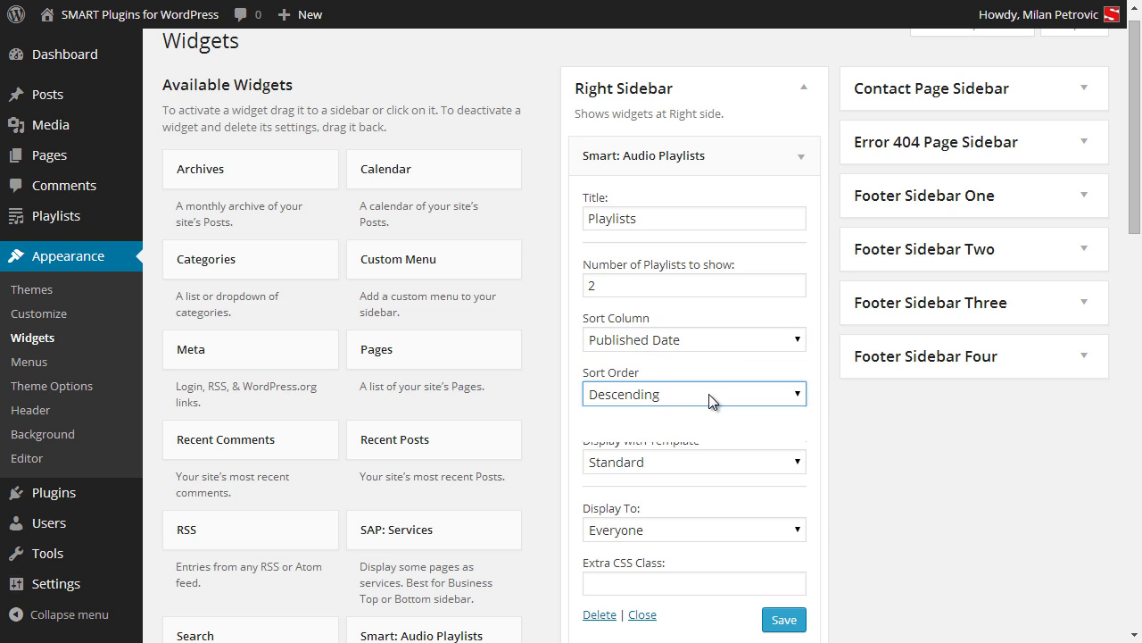
pyautogui.click(743, 465)
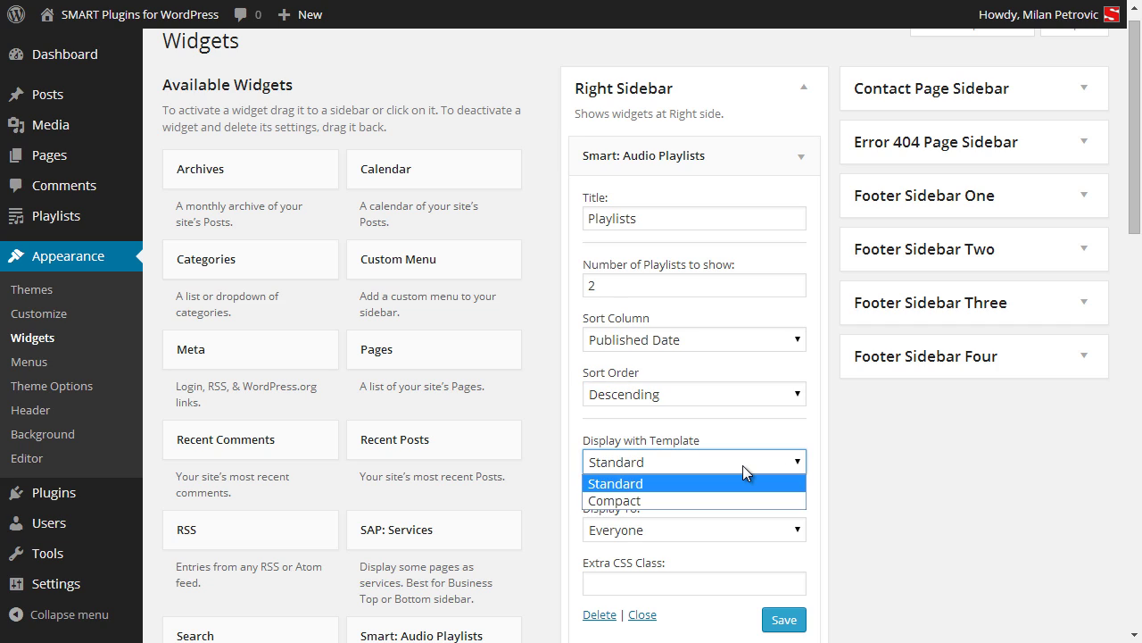
pyautogui.click(743, 465)
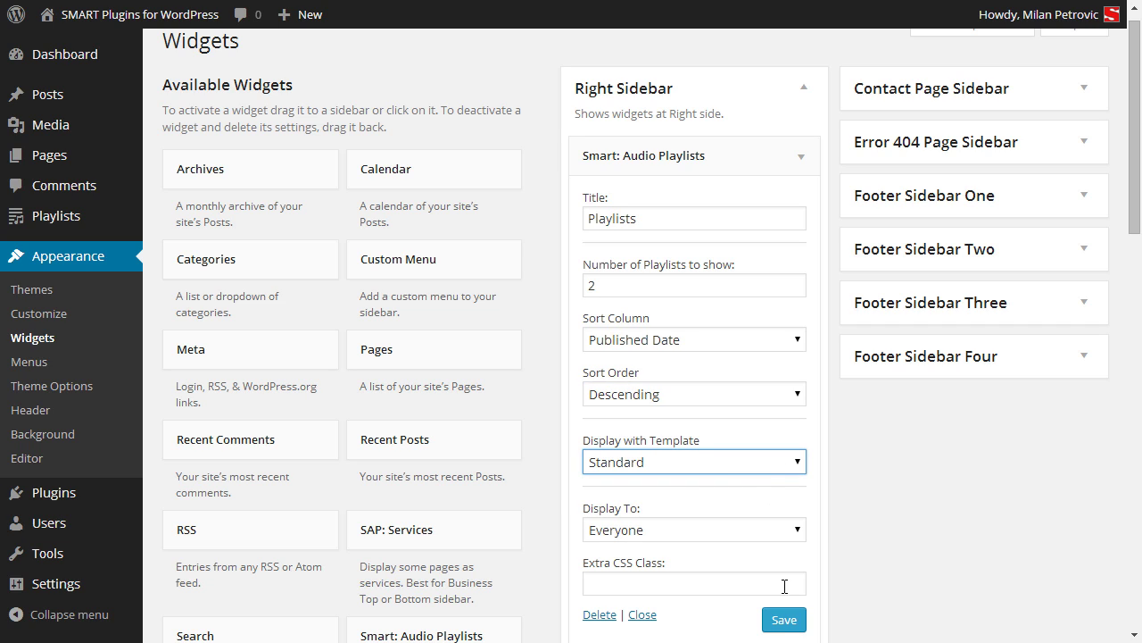
pyautogui.click(783, 632)
pyautogui.click(783, 621)
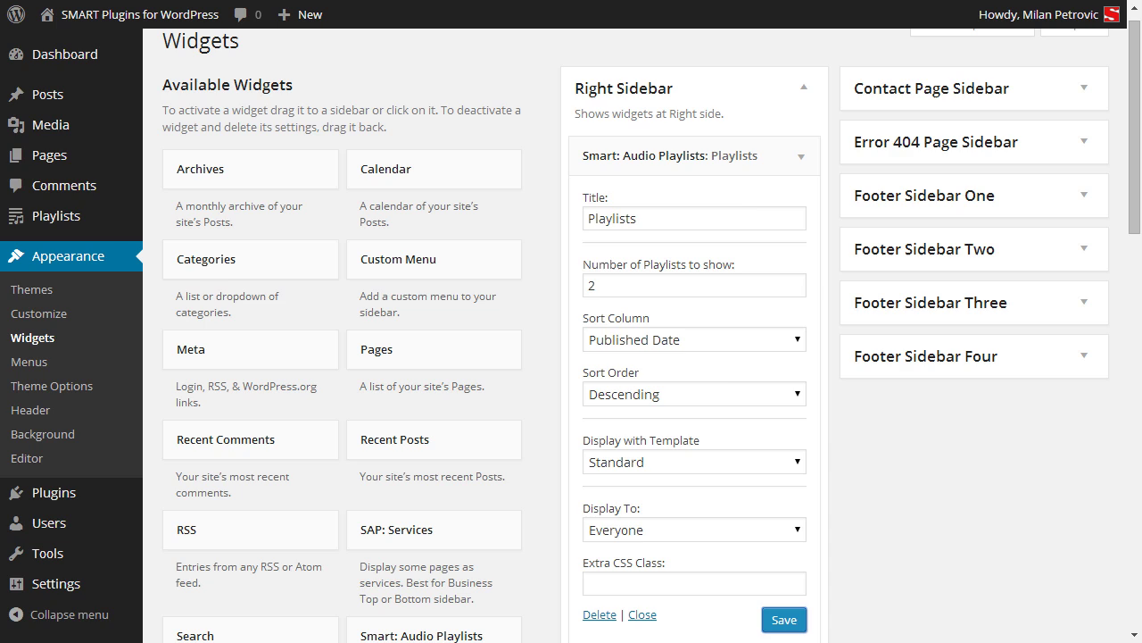
# Reload the Jardin de la Croix playlist page and view the new playlists widget in its sidebar
pyautogui.hotkey('ctrl', 'Tab')
pyautogui.press('F5')
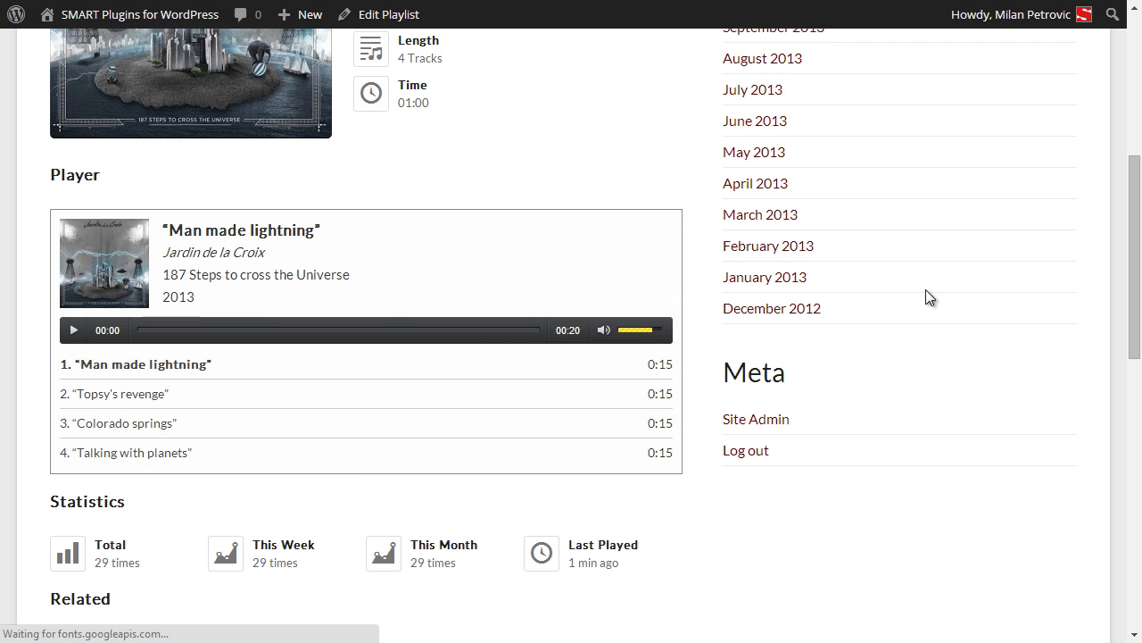
pyautogui.scroll(3, 926, 292)
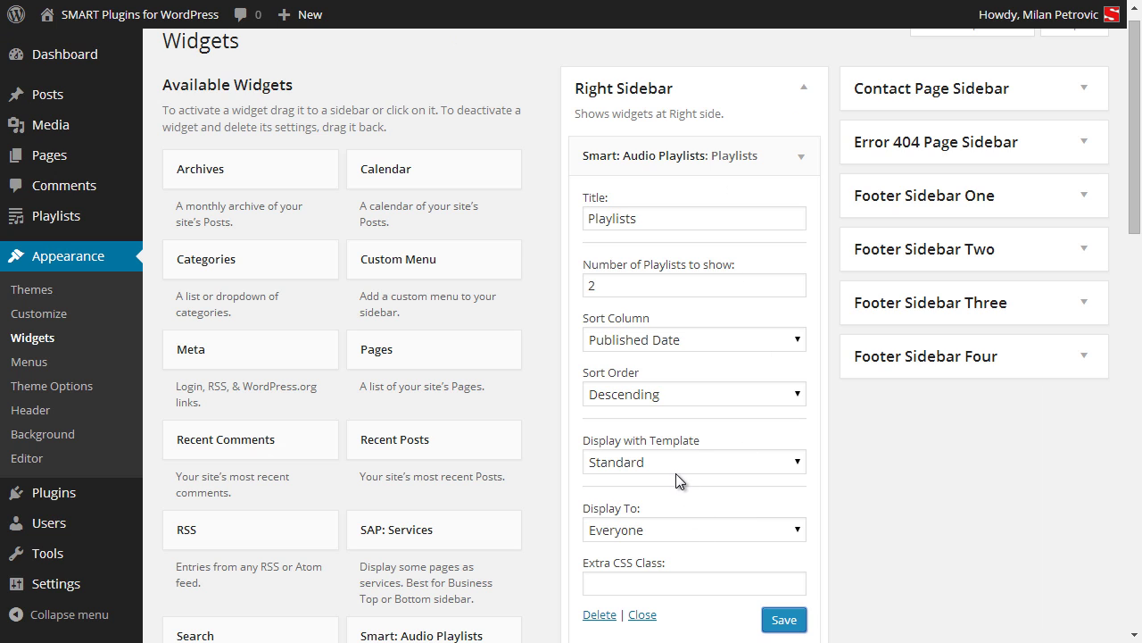
# Change the playlists widget's display template to Compact and save the widget
pyautogui.click(676, 471)
pyautogui.click(665, 501)
pyautogui.click(783, 617)
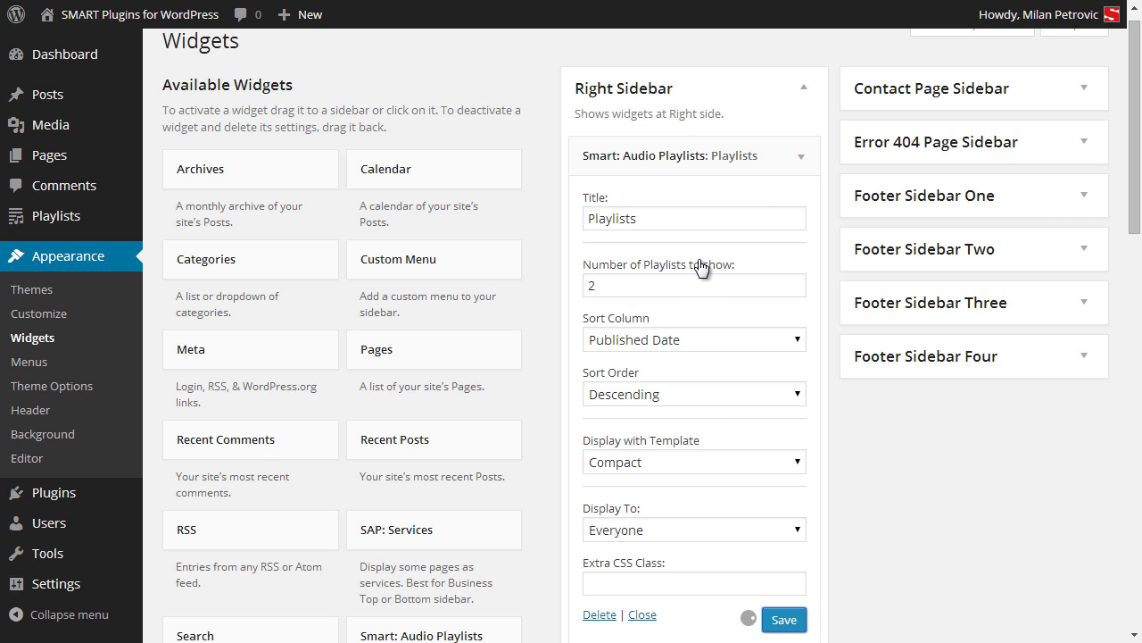
# Reload the Jardin de la Croix playlist page and examine the sidebar widget in its Compact layout
pyautogui.hotkey('ctrl', 'Tab')
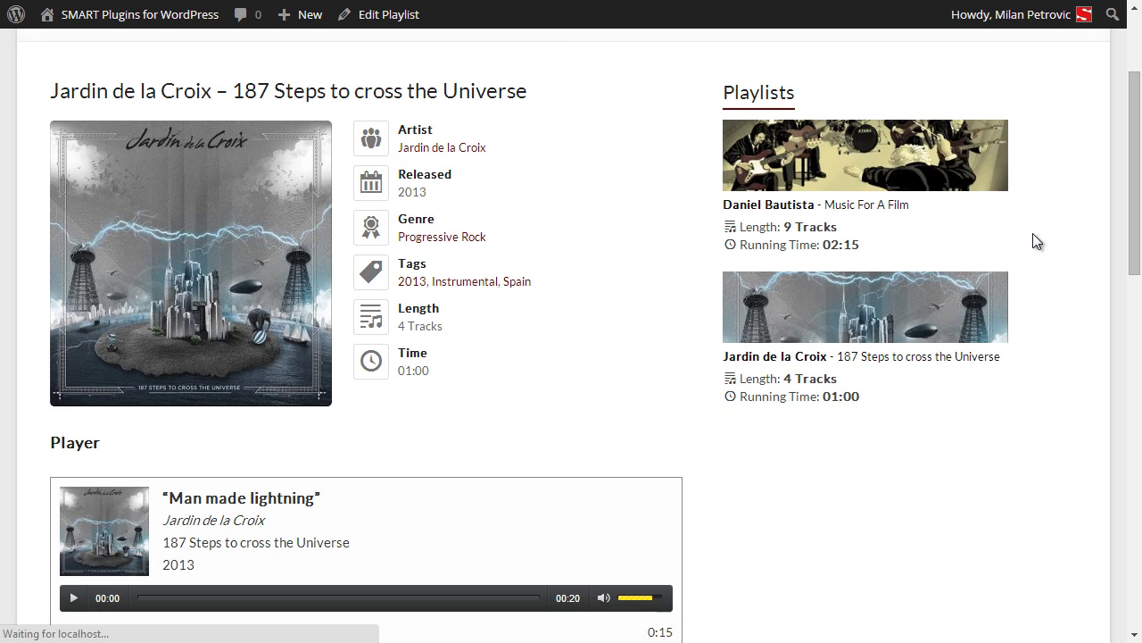
pyautogui.press('F5')
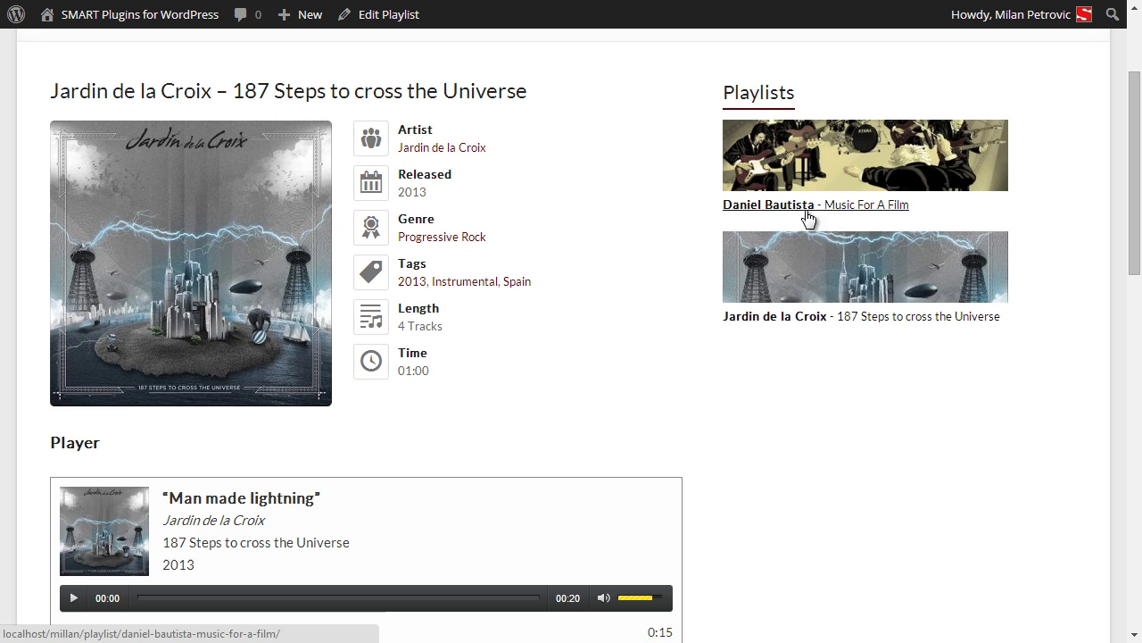
pyautogui.scroll(1, 932, 222)
pyautogui.scroll(-3, 937, 225)
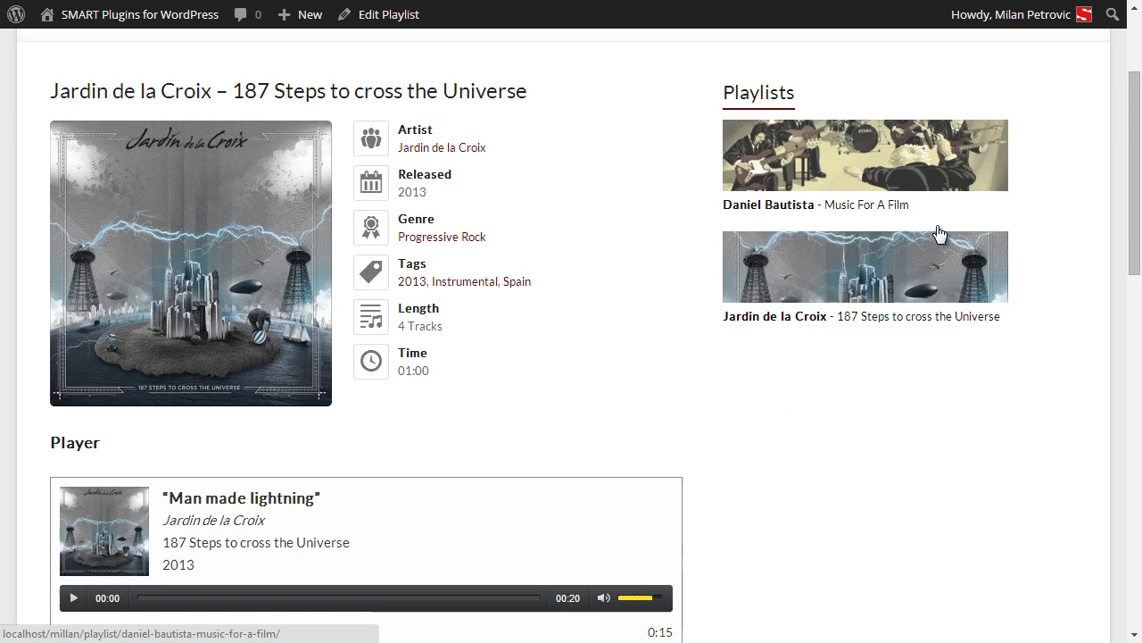
pyautogui.scroll(-3, 936, 224)
pyautogui.scroll(7, 936, 225)
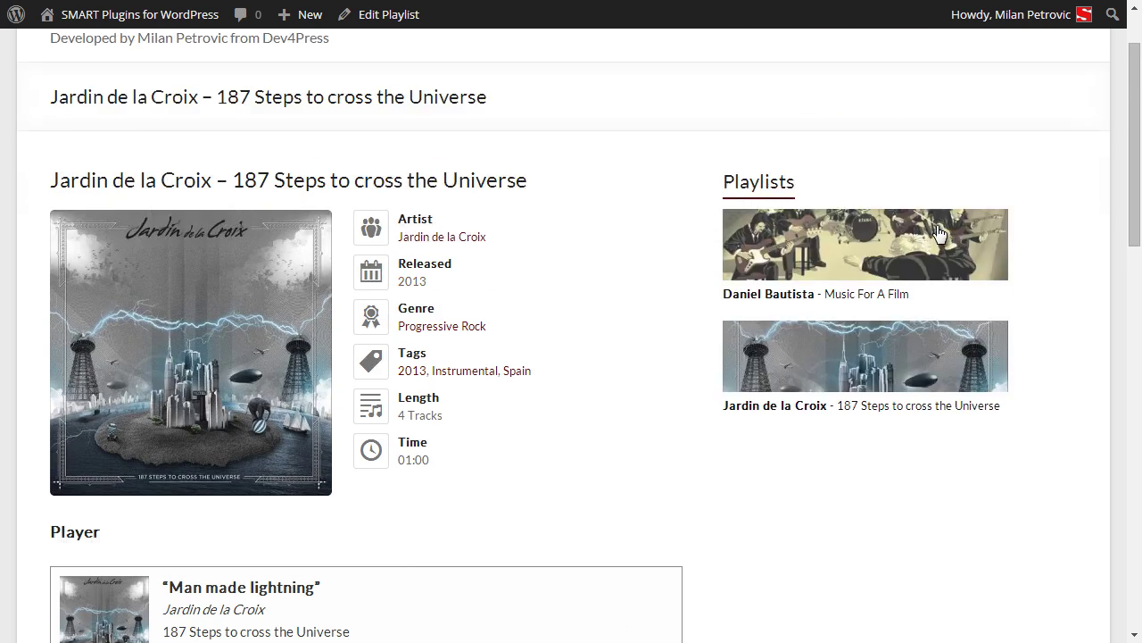
pyautogui.scroll(-2, 937, 233)
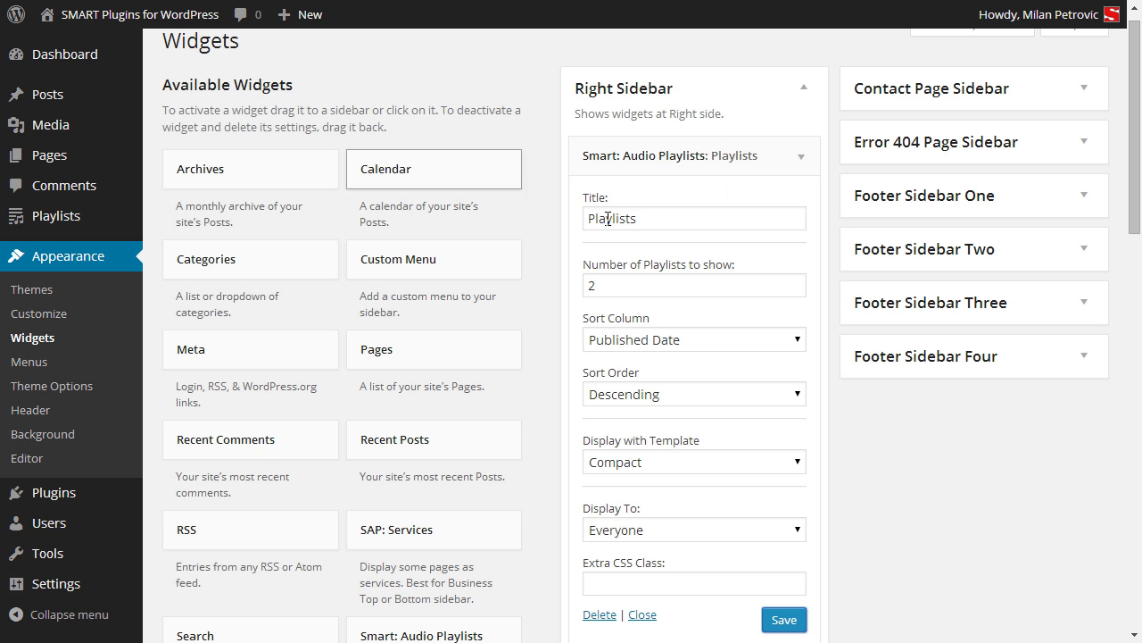
# Open the admin list of all playlists and review the Jardin de la Croix page's details, player, statistics and related playlists
pyautogui.moveTo(40, 223)
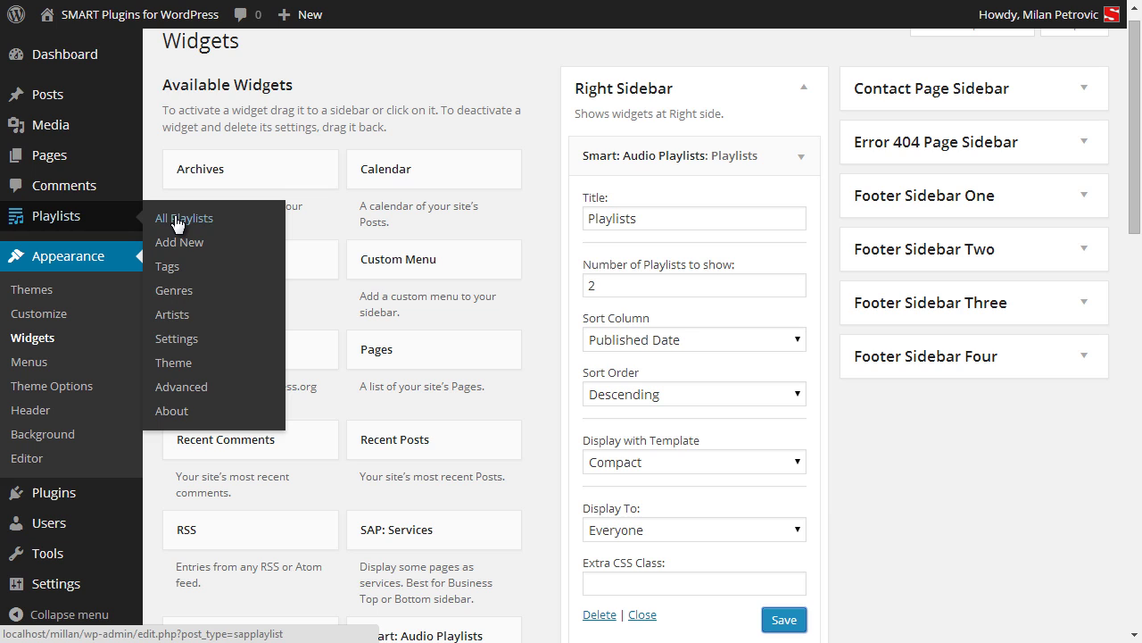
pyautogui.click(183, 218)
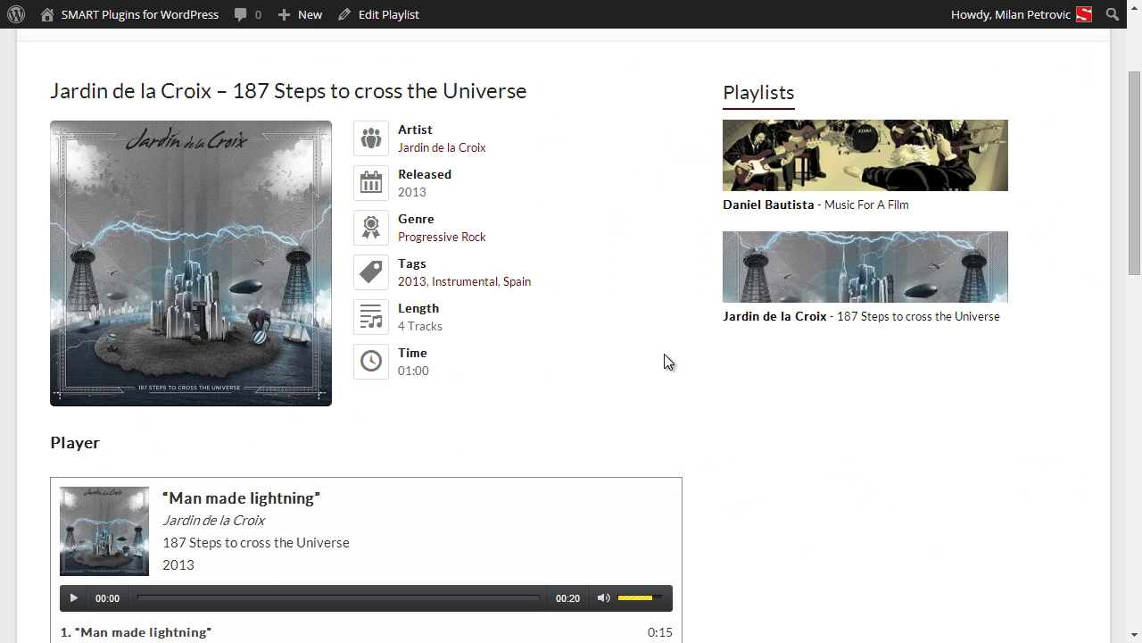
pyautogui.scroll(2, 664, 354)
pyautogui.scroll(-3, 664, 363)
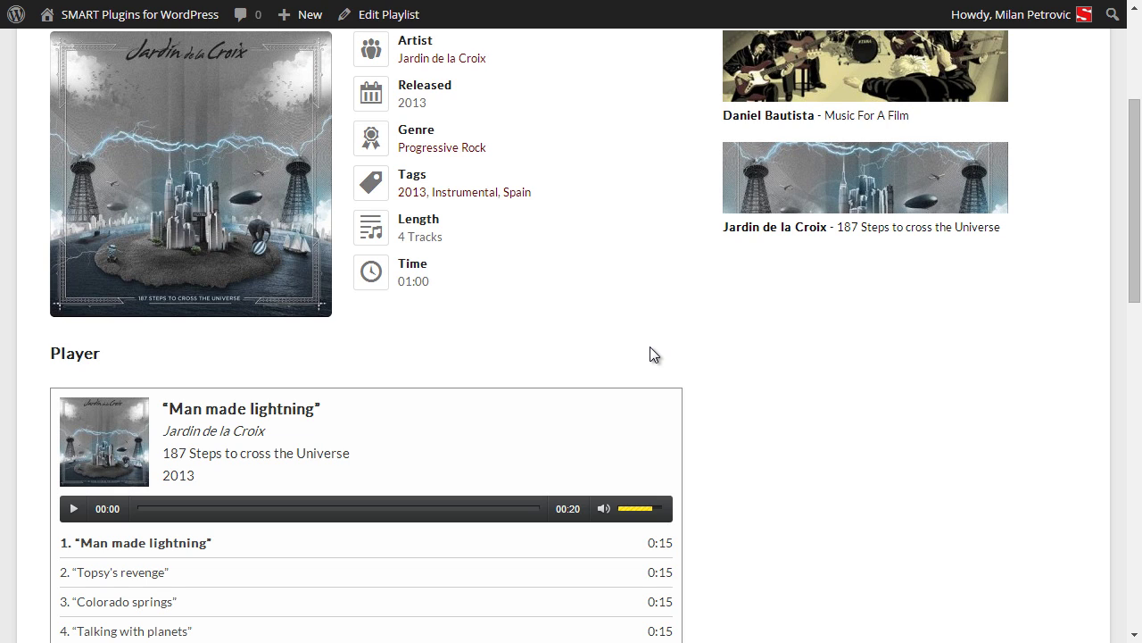
pyautogui.scroll(-5, 650, 354)
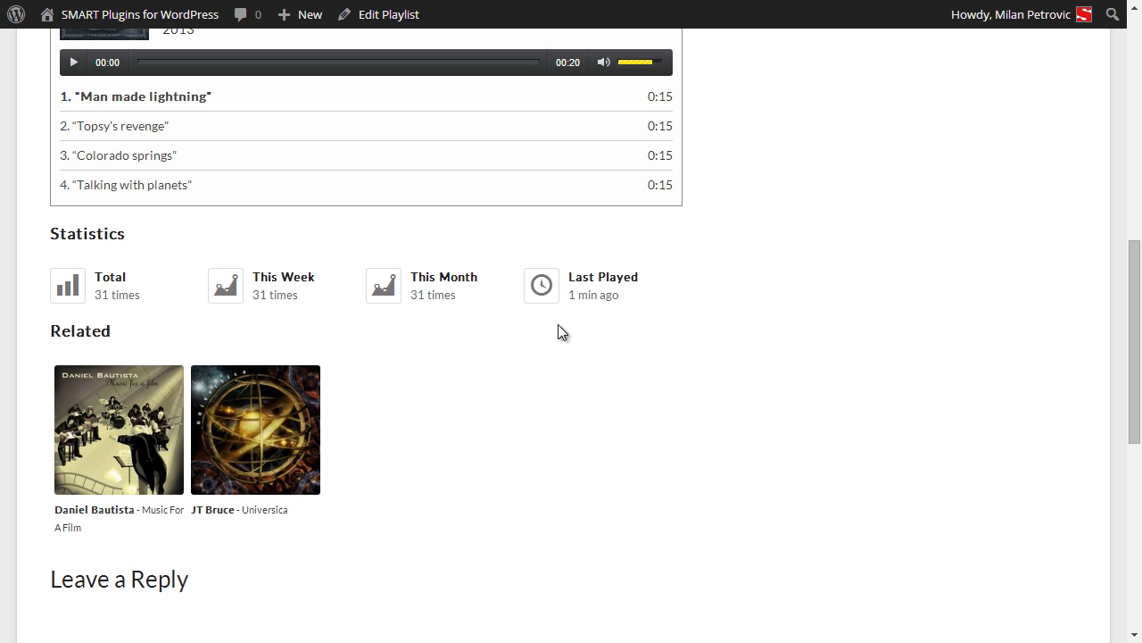
pyautogui.scroll(1, 558, 330)
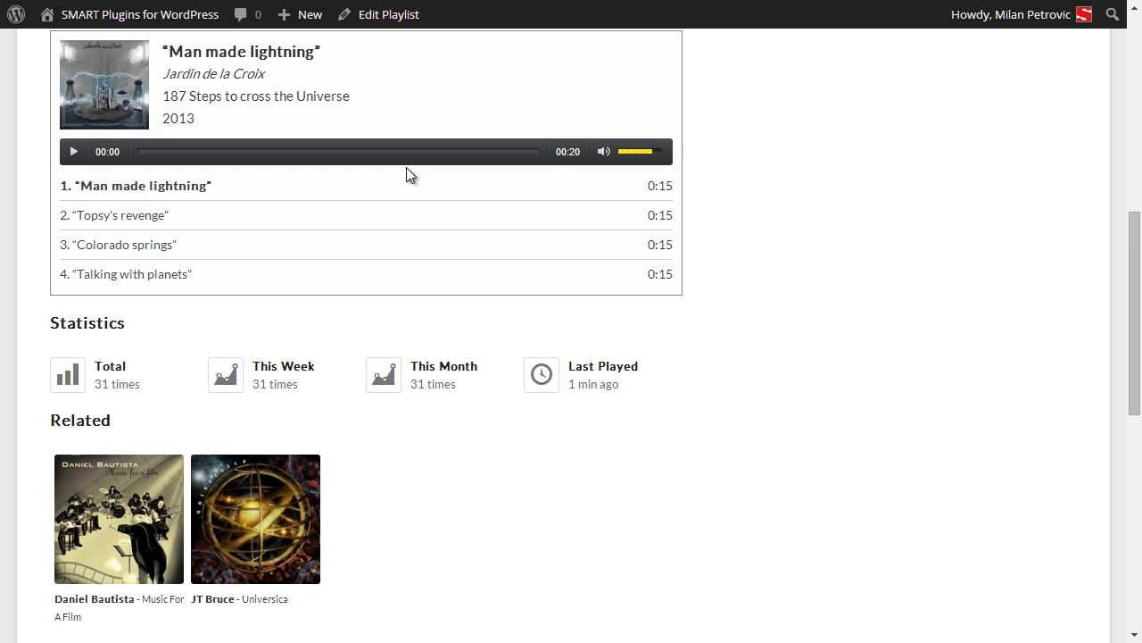
pyautogui.hotkey('alt', 'Left')
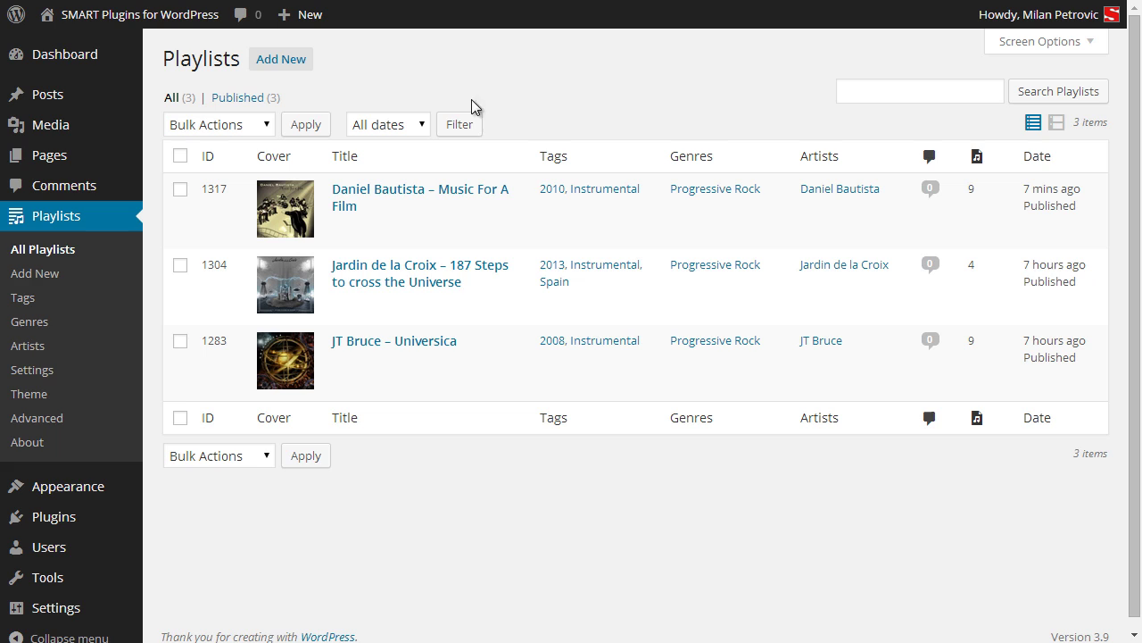
pyautogui.click(55, 254)
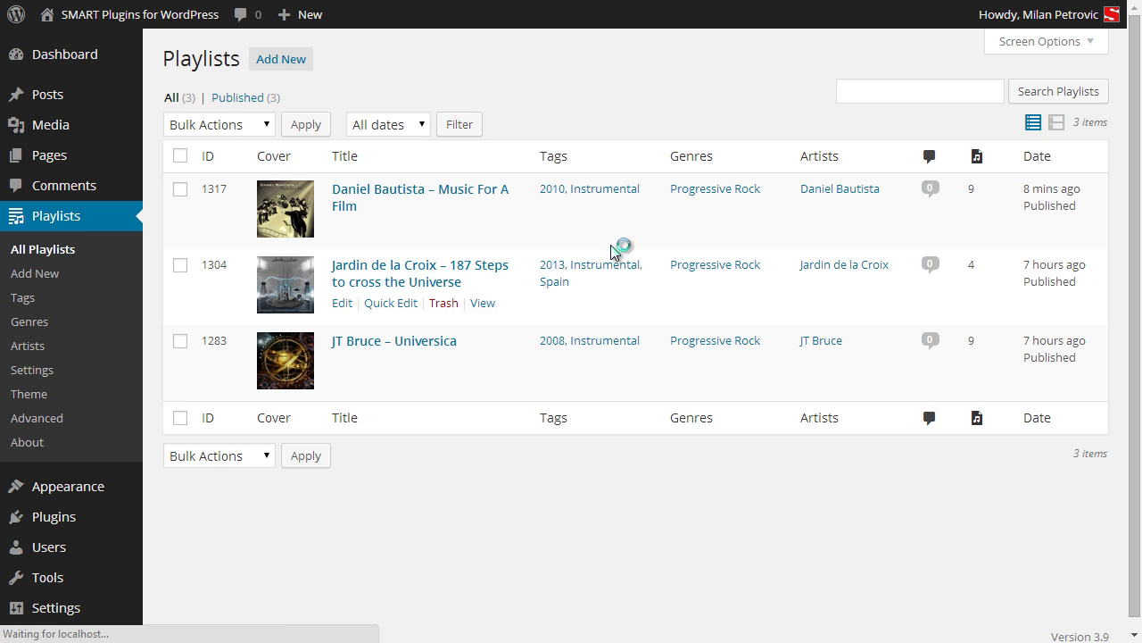